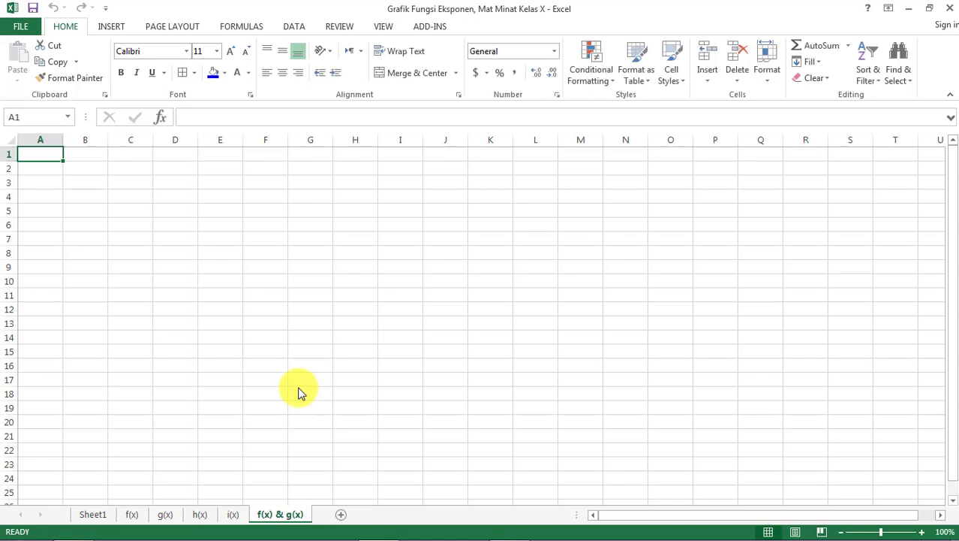
# - Copy the f(x) and g(x) formulas in A4:A5 of Sheet1 to A1 of the f(x) & g(x) sheet and set that entire sheet's font size to 16
pyautogui.click(88, 518)
pyautogui.click(41, 216)
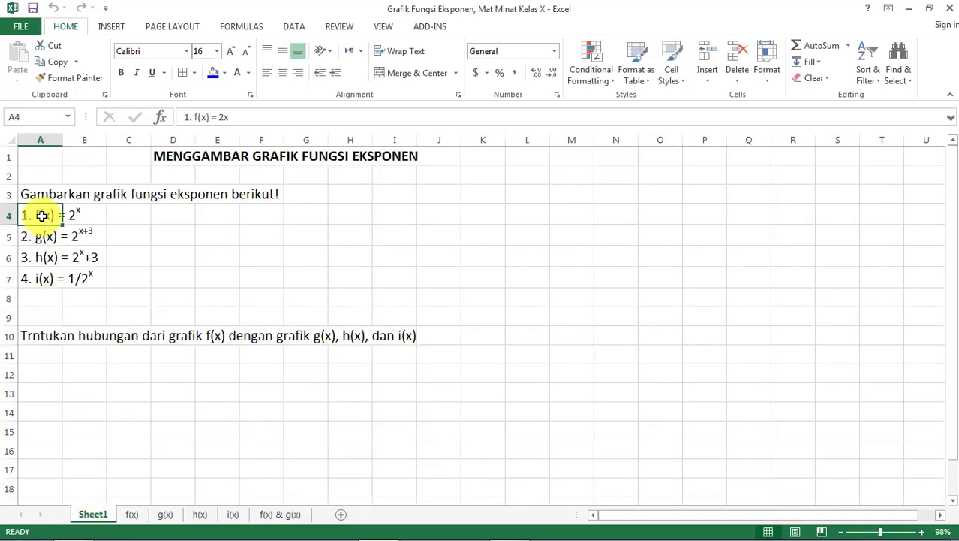
pyautogui.moveTo(42, 216); pyautogui.dragTo(42, 232)
pyautogui.hotkey('ctrl', 'c')
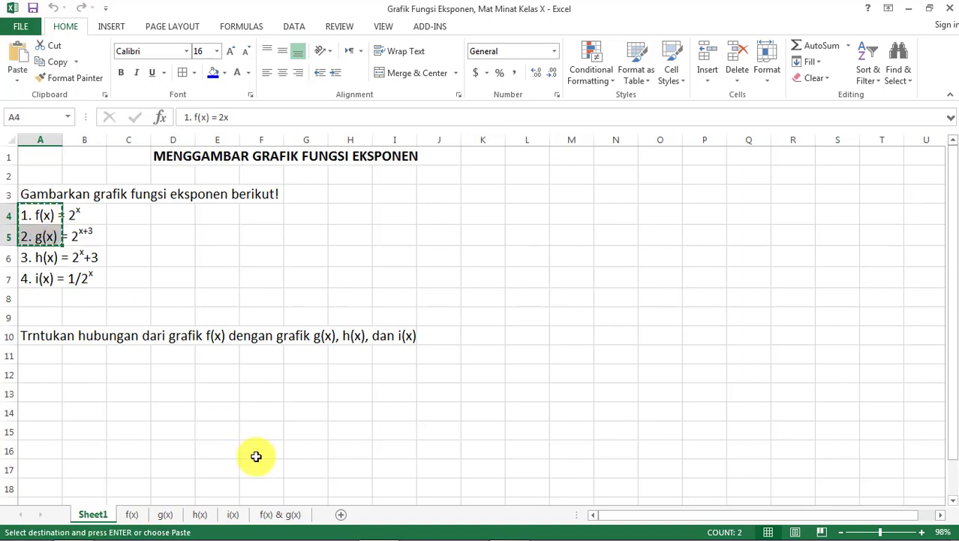
pyautogui.click(277, 517)
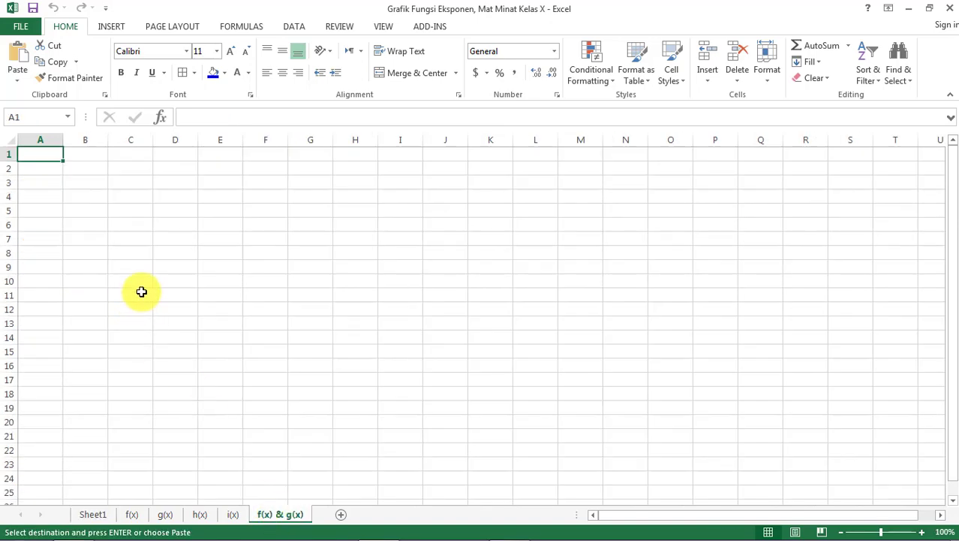
pyautogui.hotkey('ctrl', 'v')
pyautogui.click(185, 299)
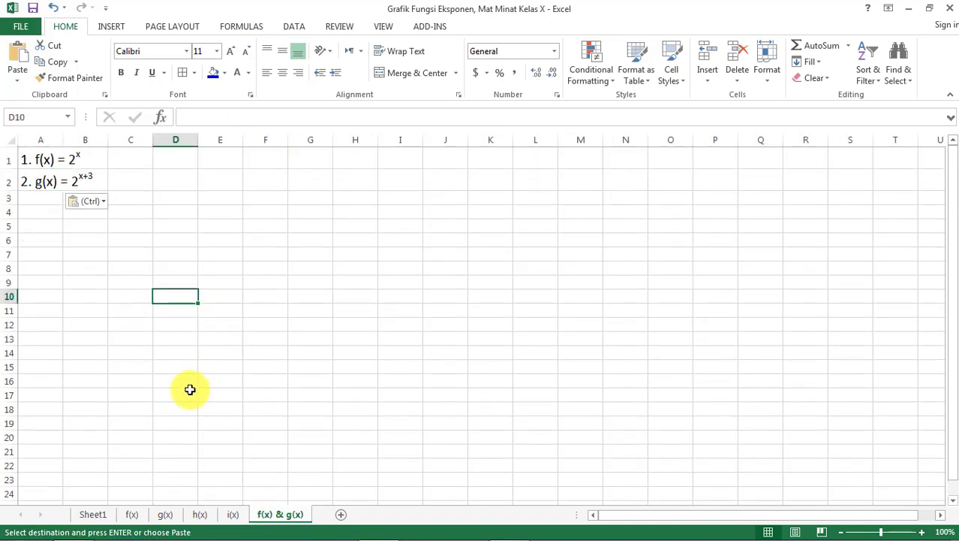
pyautogui.hotkey('ctrl', 'a')
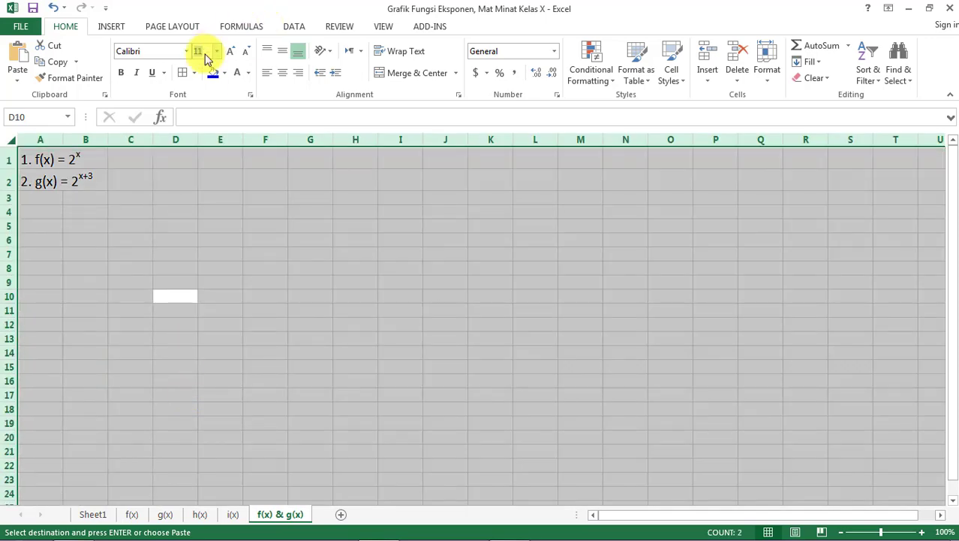
pyautogui.click(349, 319)
# - Copy the x and f(x) table in A3:B14 of the f(x) sheet to cell A4 of the f(x) & g(x) sheet
pyautogui.click(132, 516)
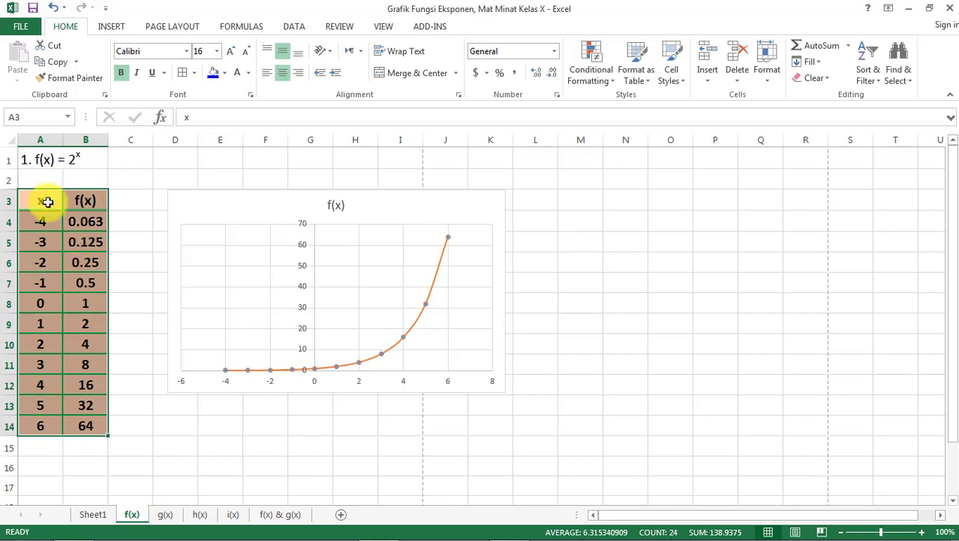
pyautogui.click(43, 199)
pyautogui.moveTo(43, 199); pyautogui.dragTo(90, 426)
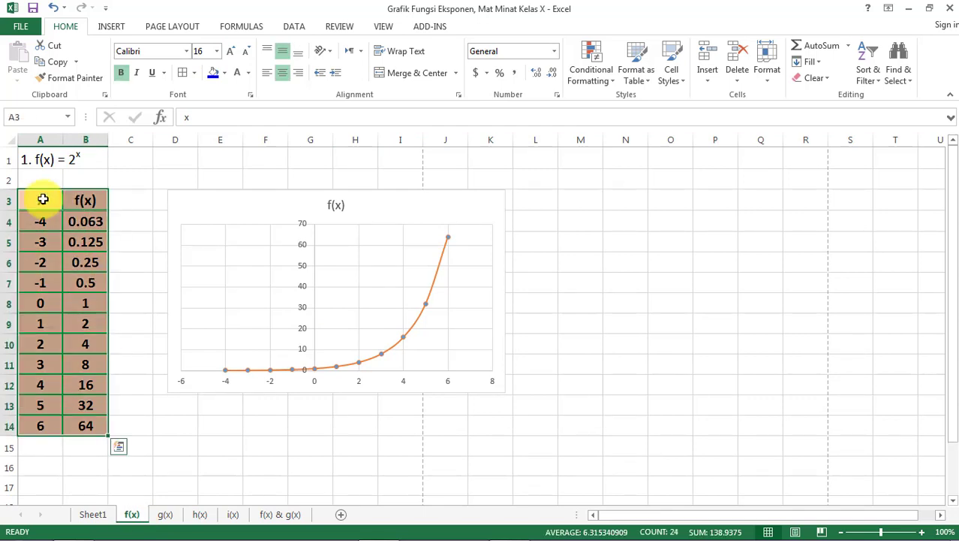
pyautogui.hotkey('ctrl', 'c')
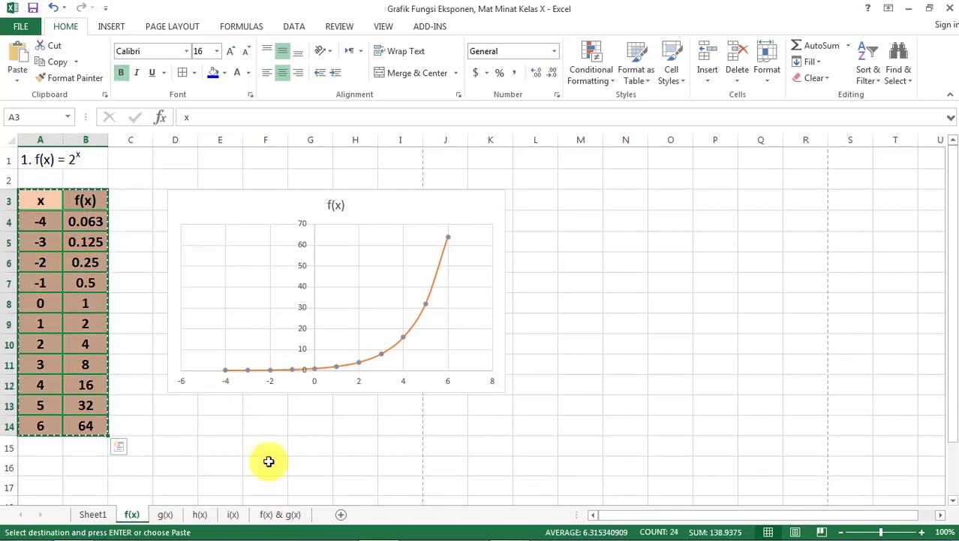
pyautogui.click(280, 515)
pyautogui.click(38, 221)
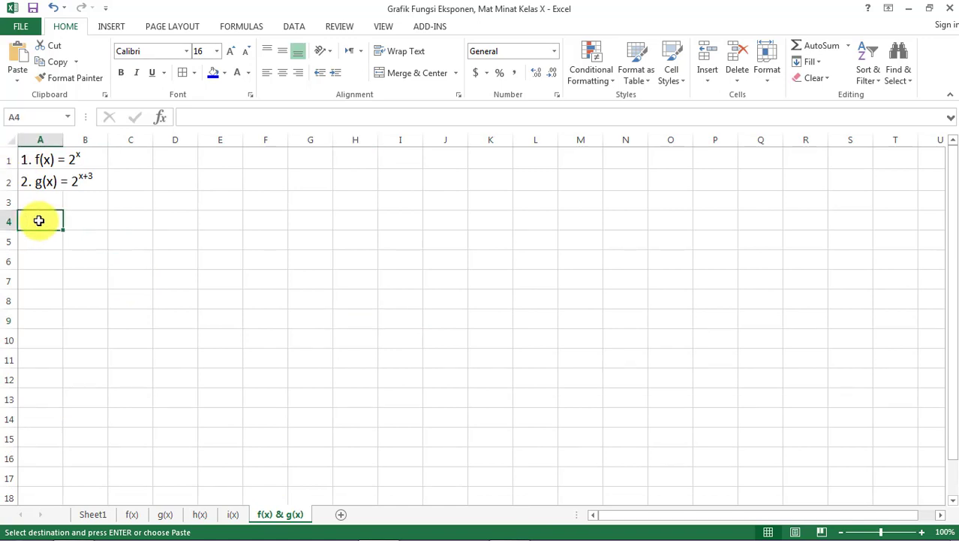
pyautogui.hotkey('ctrl', 'v')
pyautogui.click(146, 301)
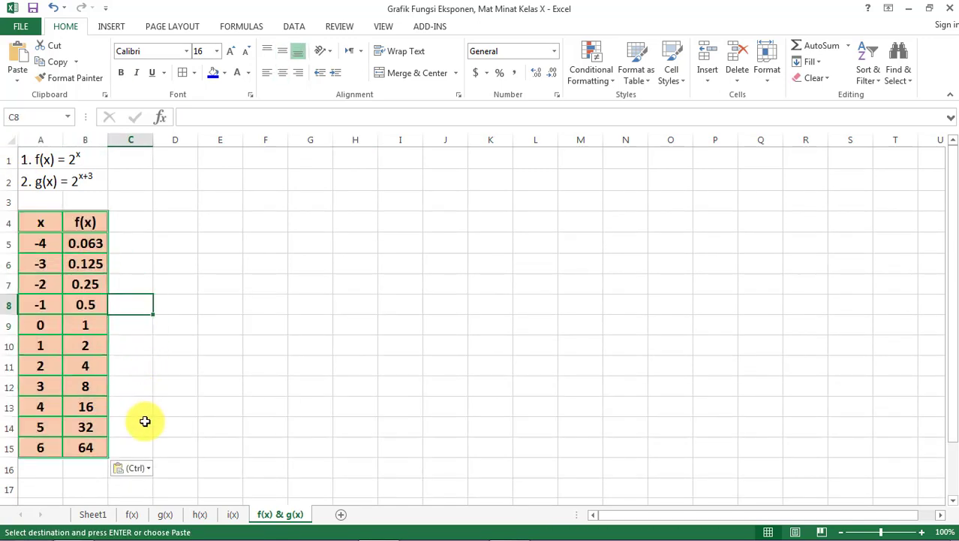
# - Duplicate the f(x) column B4:B15 into column C, starting at C4
pyautogui.click(91, 222)
pyautogui.hotkey('ctrl', 'shift', 'Down')
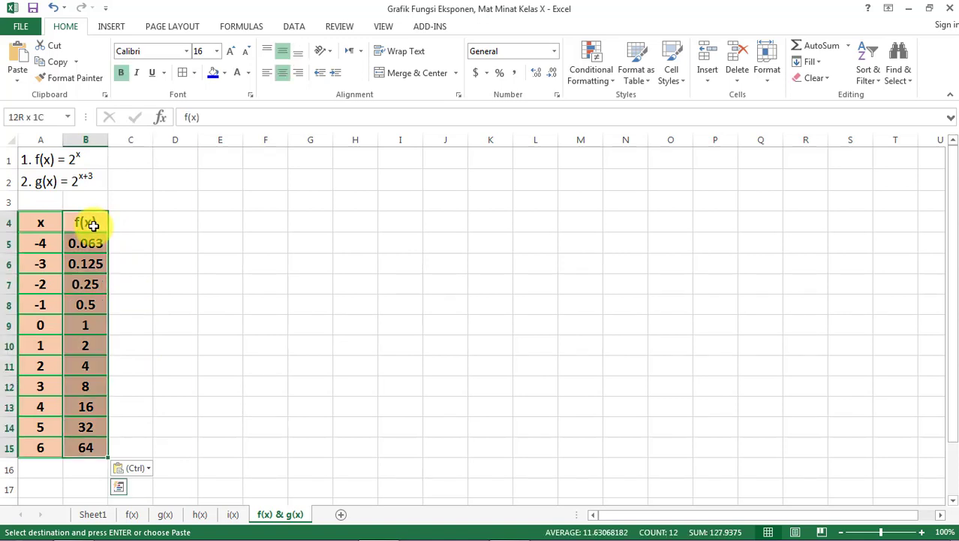
pyautogui.hotkey('ctrl', 'c')
pyautogui.click(133, 222)
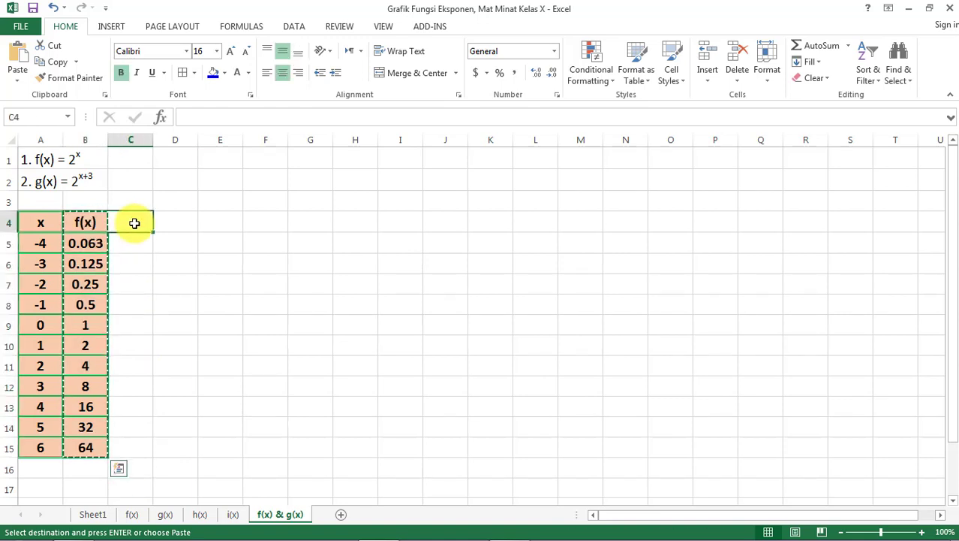
pyautogui.hotkey('ctrl', 'v')
pyautogui.click(207, 256)
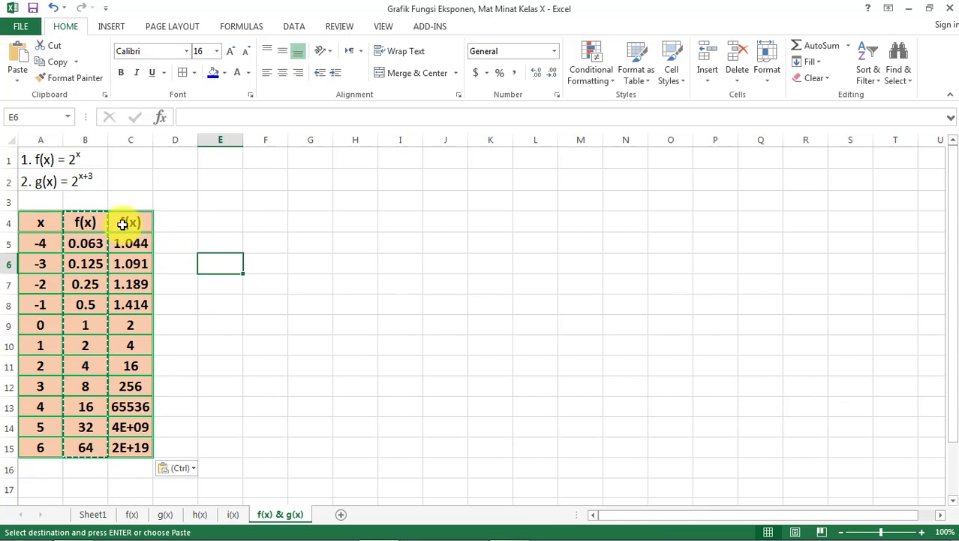
# - Change the header in C4 of the new third column to g(x)
pyautogui.click(130, 222)
pyautogui.click(186, 121)
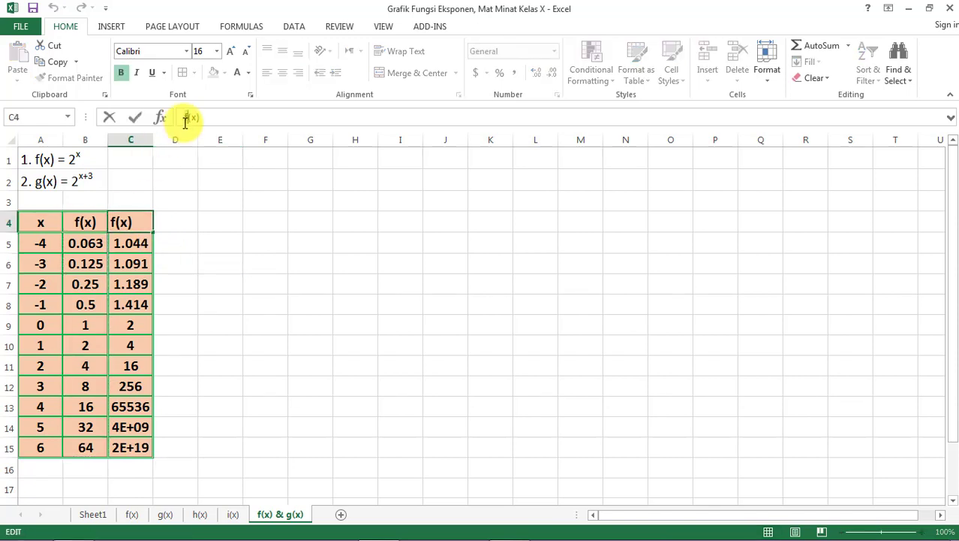
pyautogui.press('Return')
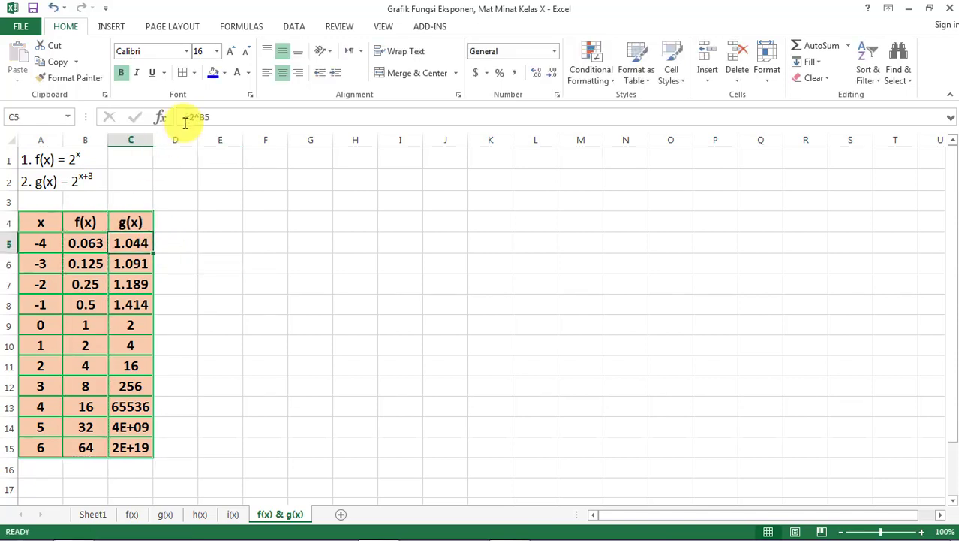
pyautogui.click(194, 219)
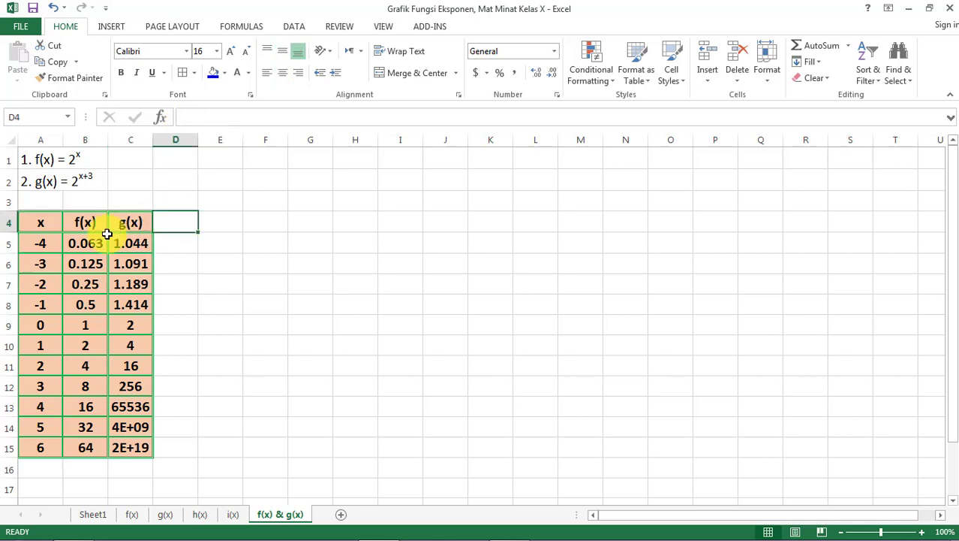
pyautogui.moveTo(85, 242)
pyautogui.mouseDown()
pyautogui.moveTo(96, 486)
pyautogui.moveTo(131, 443)
pyautogui.mouseUp()
pyautogui.click(250, 428)
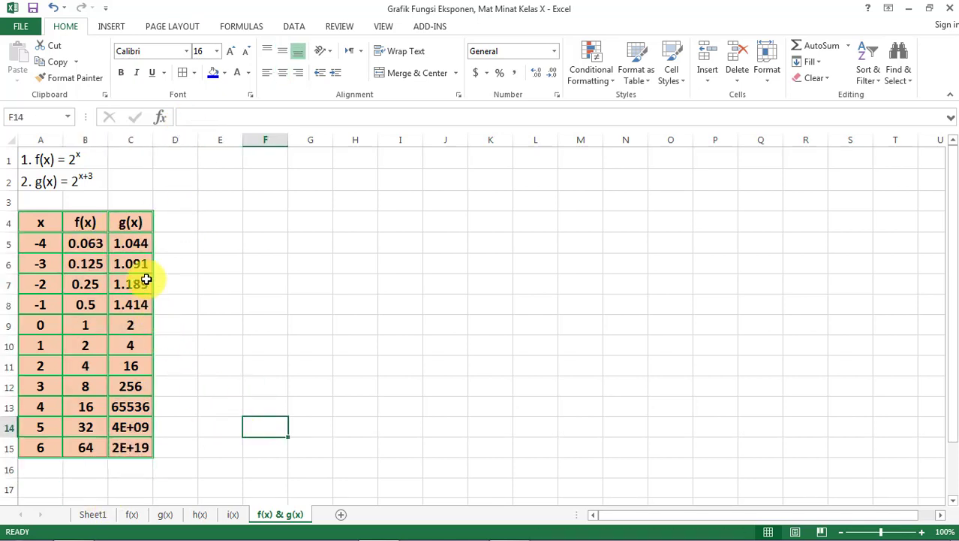
# - Check the g(x) sheet's table, and clear the copied values in C5:C15 of the f(x) & g(x) sheet
pyautogui.click(131, 241)
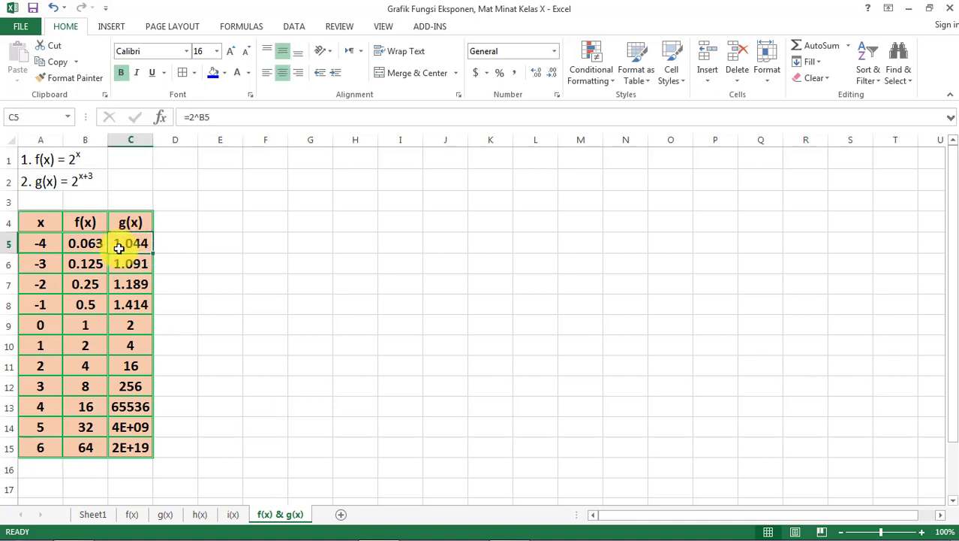
pyautogui.click(164, 514)
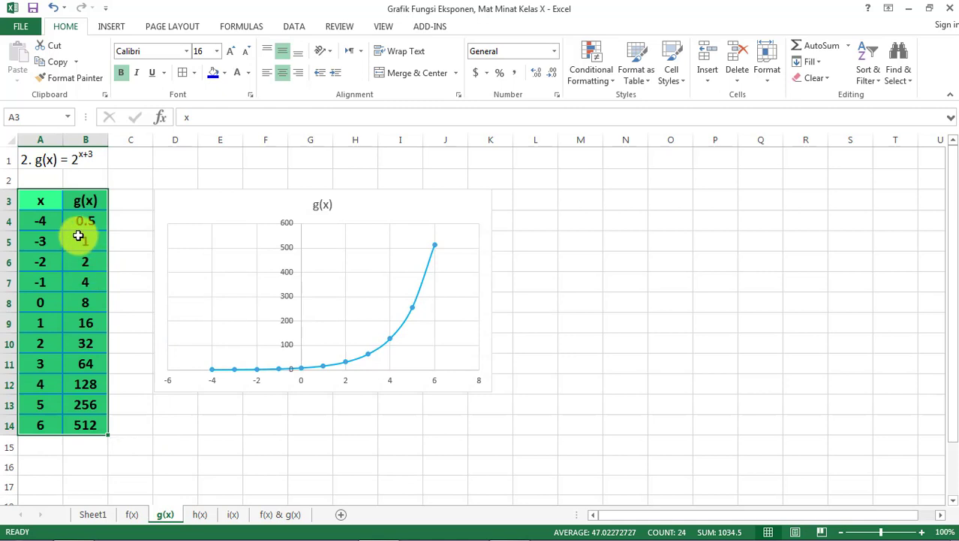
pyautogui.click(278, 516)
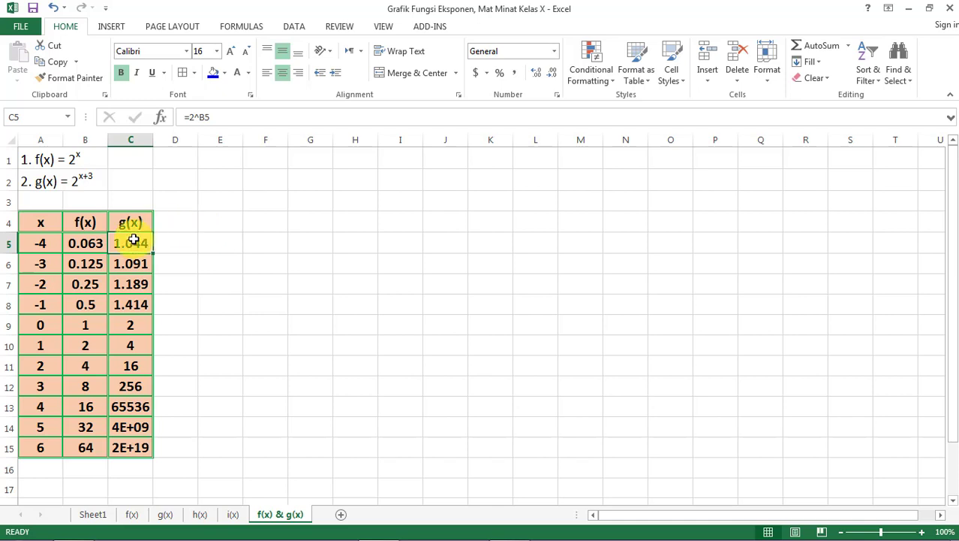
pyautogui.hotkey('ctrl', 'shift', 'Down')
pyautogui.press('Delete')
pyautogui.click(218, 301)
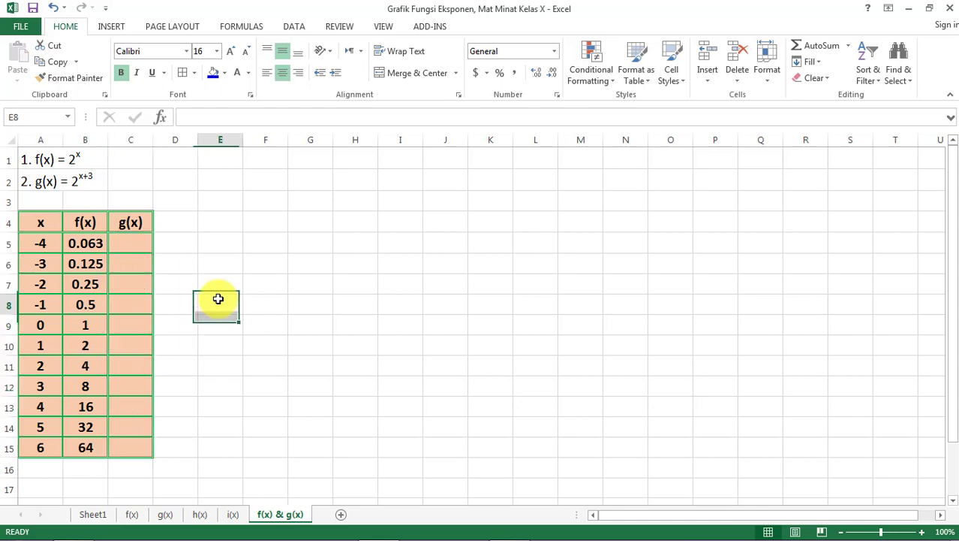
# - Examine the f(x) formula in B5 and the tables and charts on the separate f(x) and g(x) sheets
pyautogui.click(96, 238)
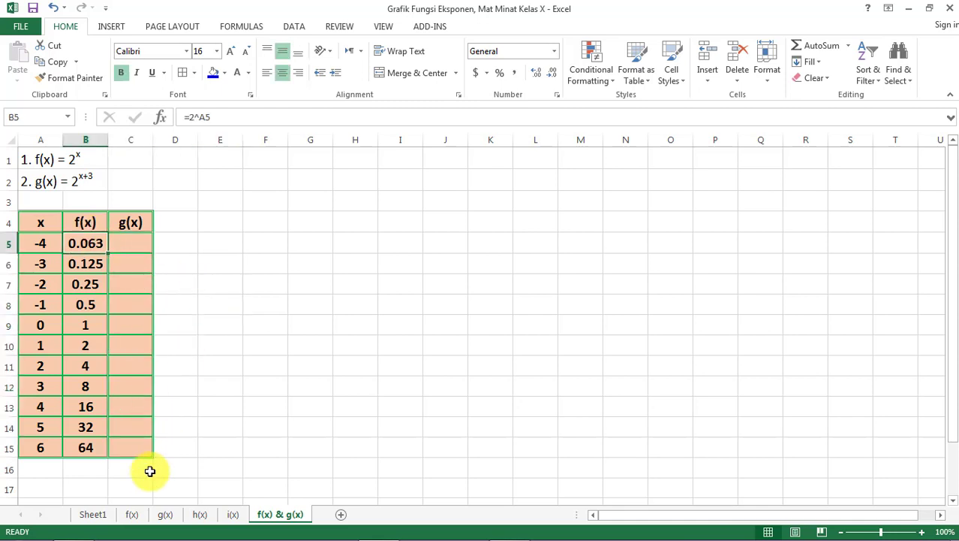
pyautogui.click(134, 515)
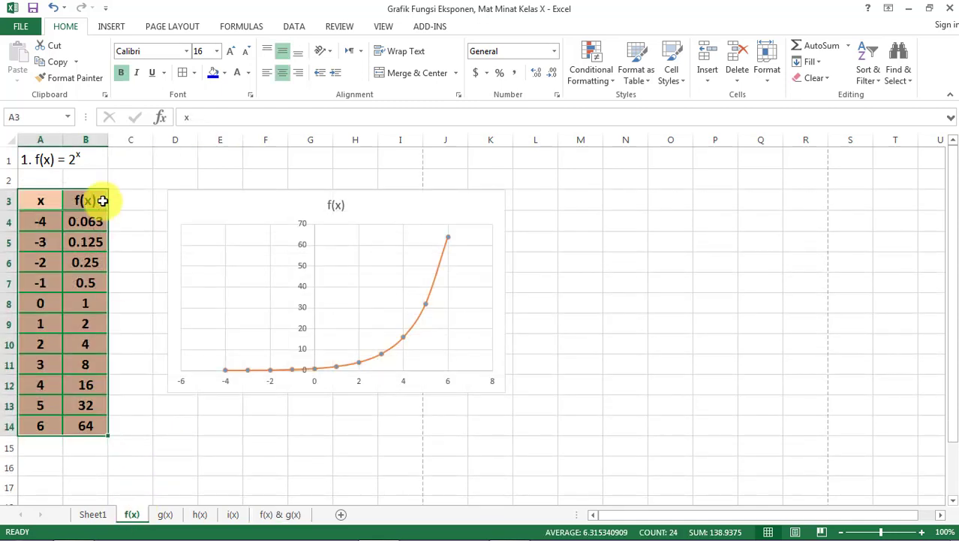
pyautogui.click(166, 515)
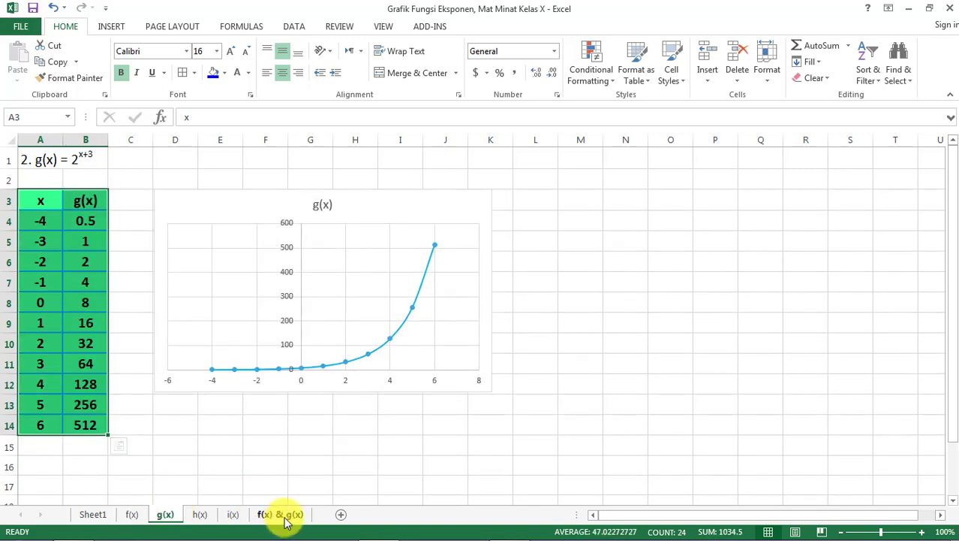
pyautogui.click(282, 515)
pyautogui.click(264, 349)
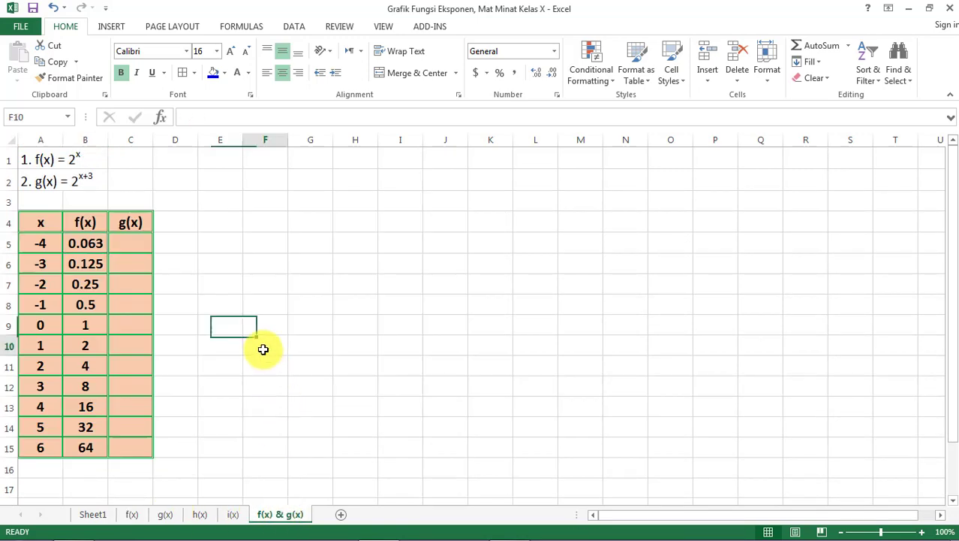
# - Enter the formula =2^(A5+3) in C5, the first value cell of the g(x) column
pyautogui.click(129, 241)
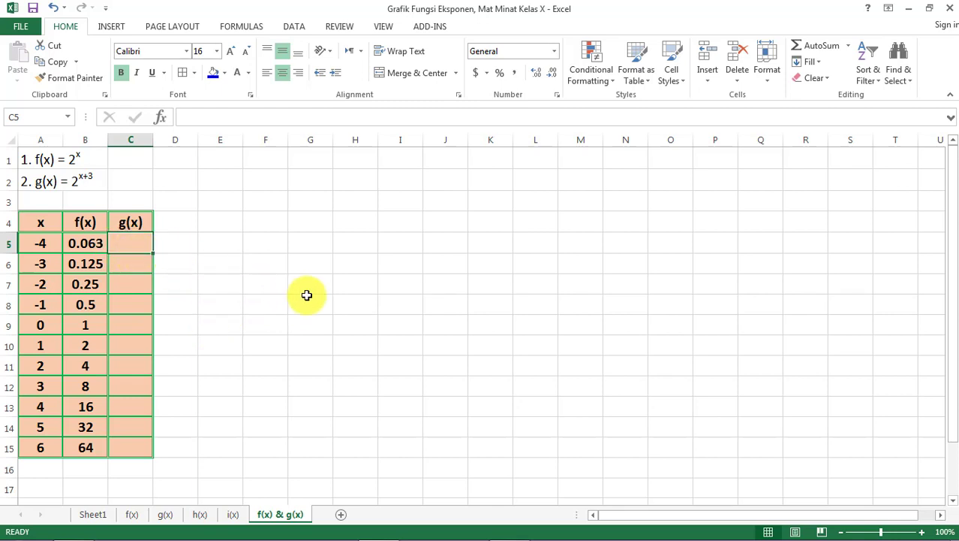
pyautogui.write('=2^(A5')
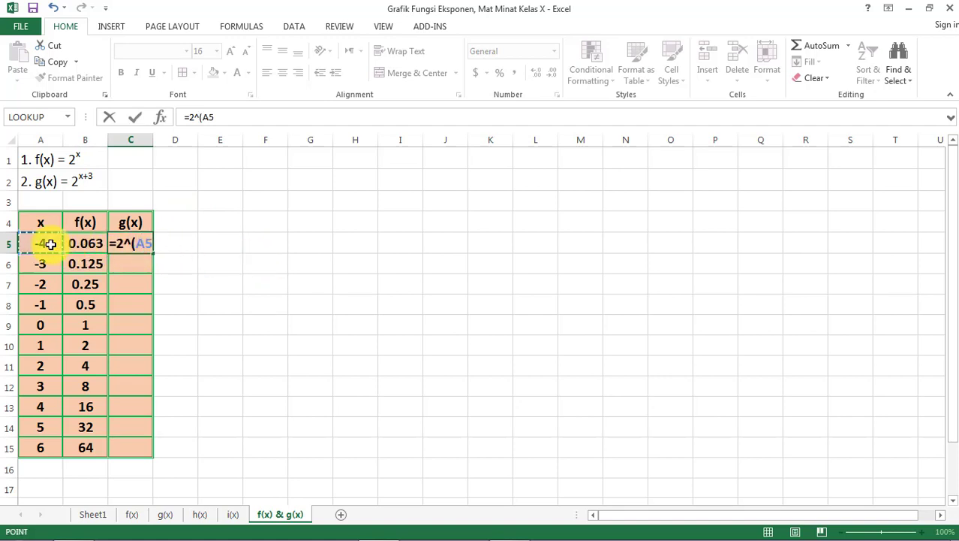
pyautogui.write('+')
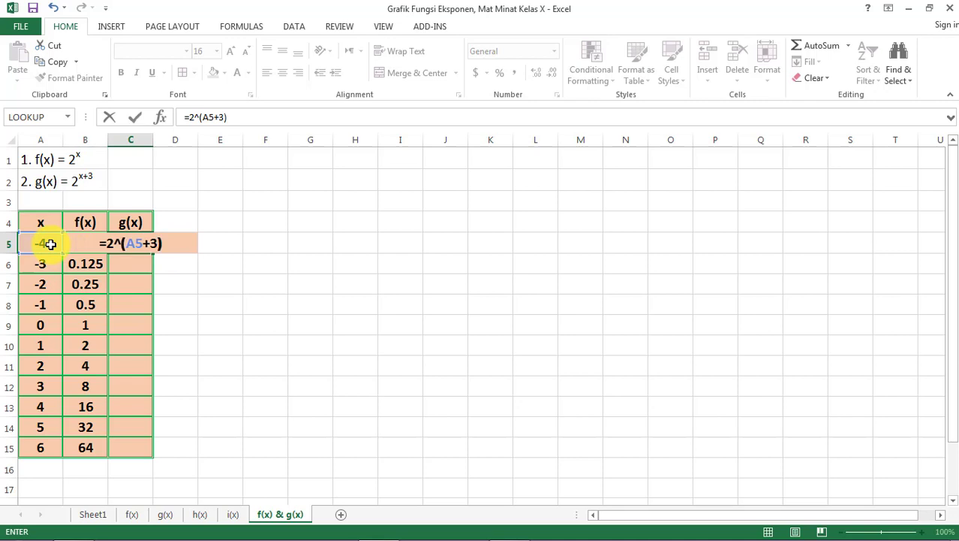
pyautogui.write('3)')
pyautogui.press('Return')
pyautogui.click(132, 247)
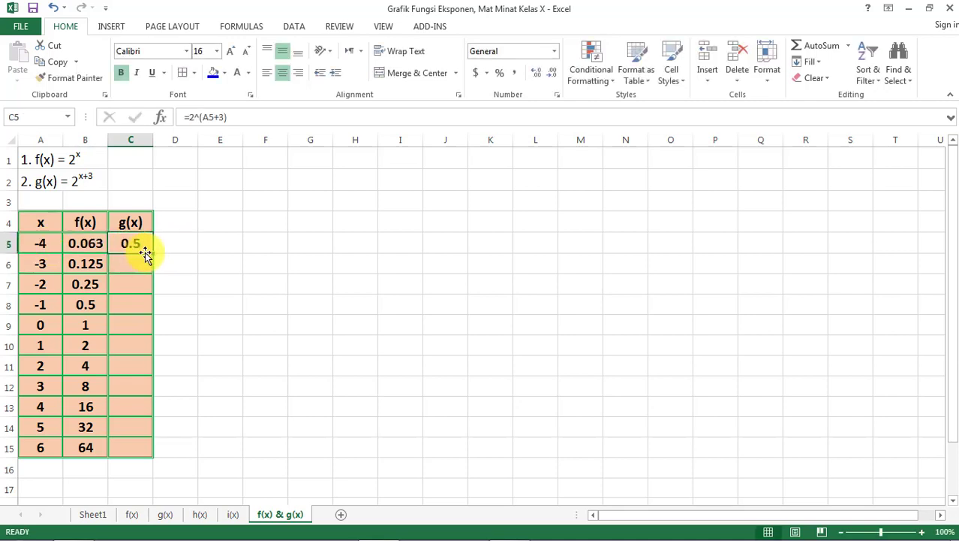
pyautogui.moveTo(154, 252); pyautogui.dragTo(143, 397)
pyautogui.scroll(5, 142, 397)
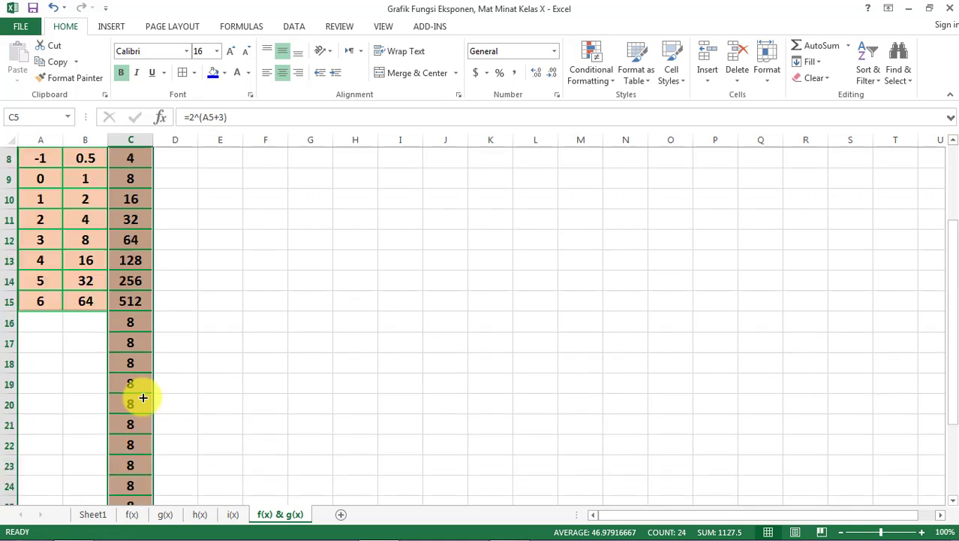
pyautogui.hotkey('ctrl', 'z')
# - Fill the g(x) formula from C5 down to C15, the last row of the table
pyautogui.moveTo(154, 256); pyautogui.dragTo(142, 454)
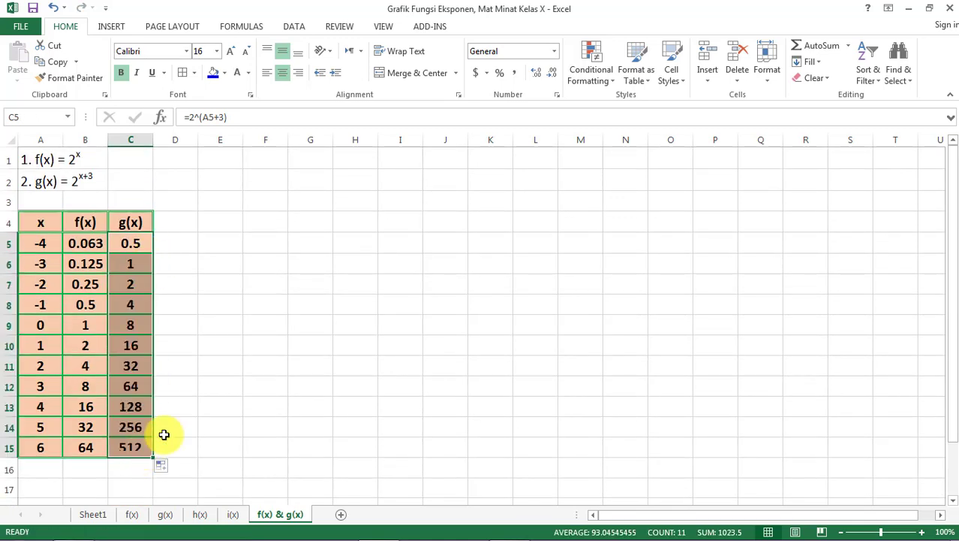
pyautogui.click(201, 412)
# - Insert a markers-only XY scatter chart from the whole table, A4:C15, plotting f(x) and g(x) against x
pyautogui.click(37, 227)
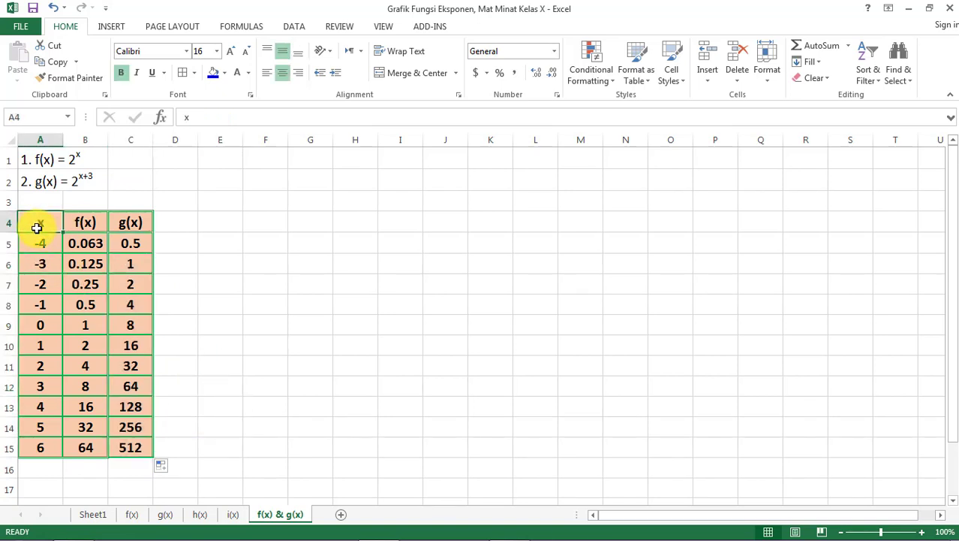
pyautogui.hotkey('ctrl', 'shift', 'Right')
pyautogui.hotkey('ctrl', 'shift', 'Down')
pyautogui.click(105, 27)
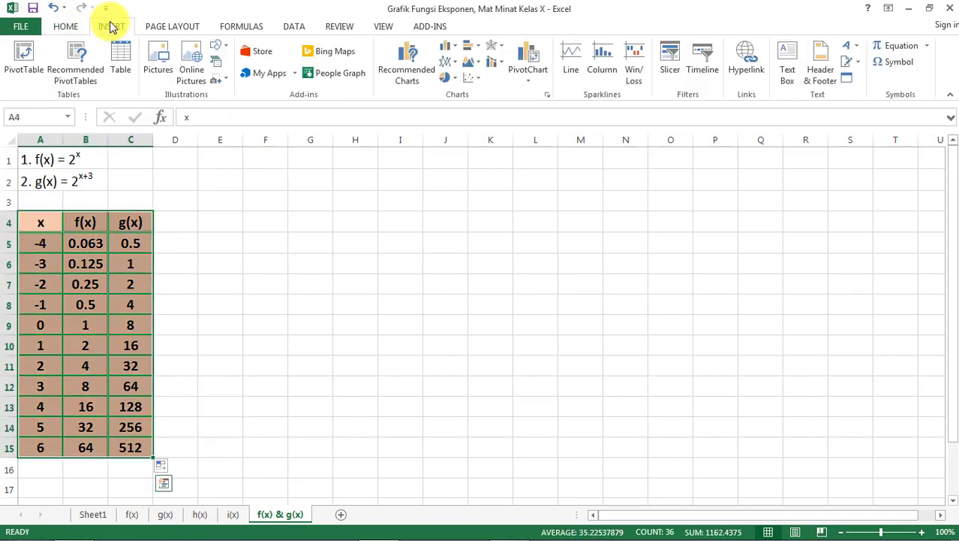
pyautogui.click(547, 95)
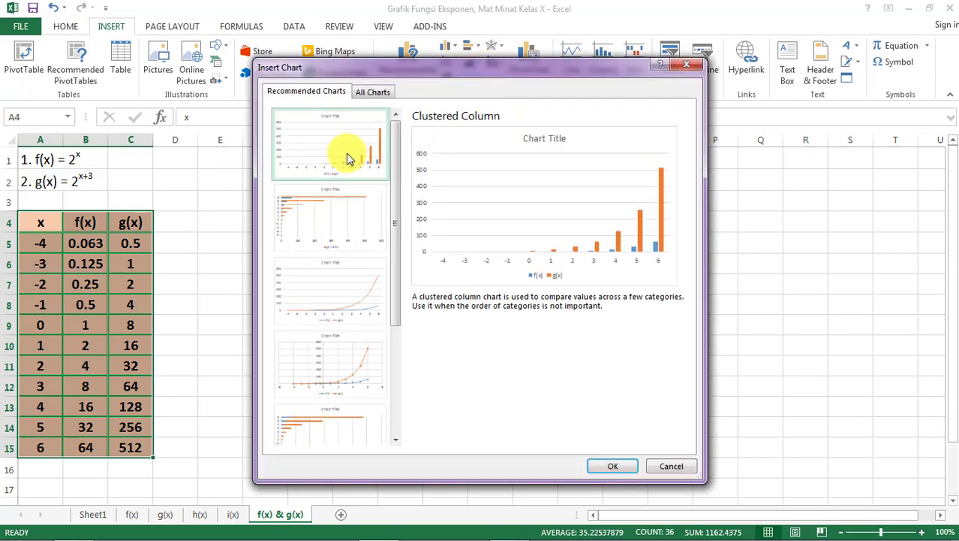
pyautogui.click(373, 91)
pyautogui.click(314, 235)
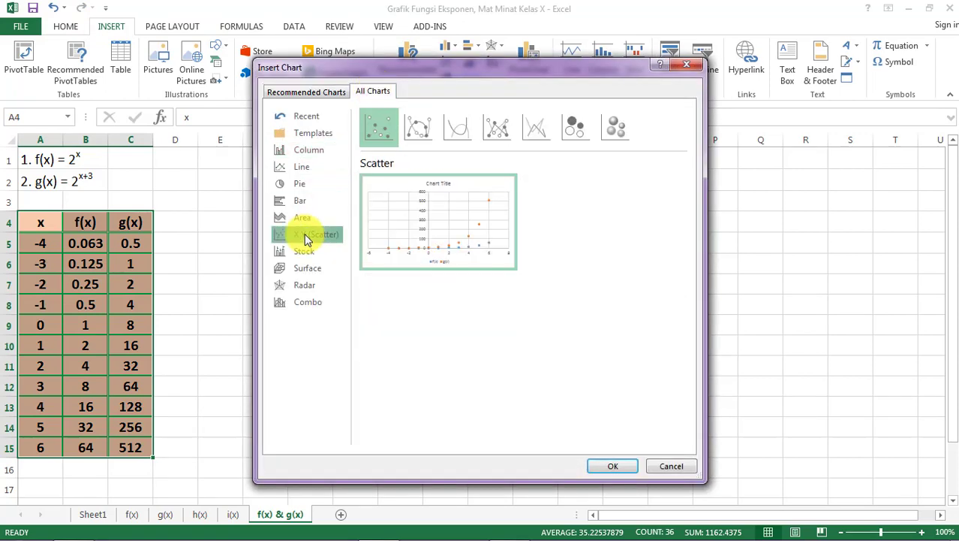
pyautogui.click(609, 466)
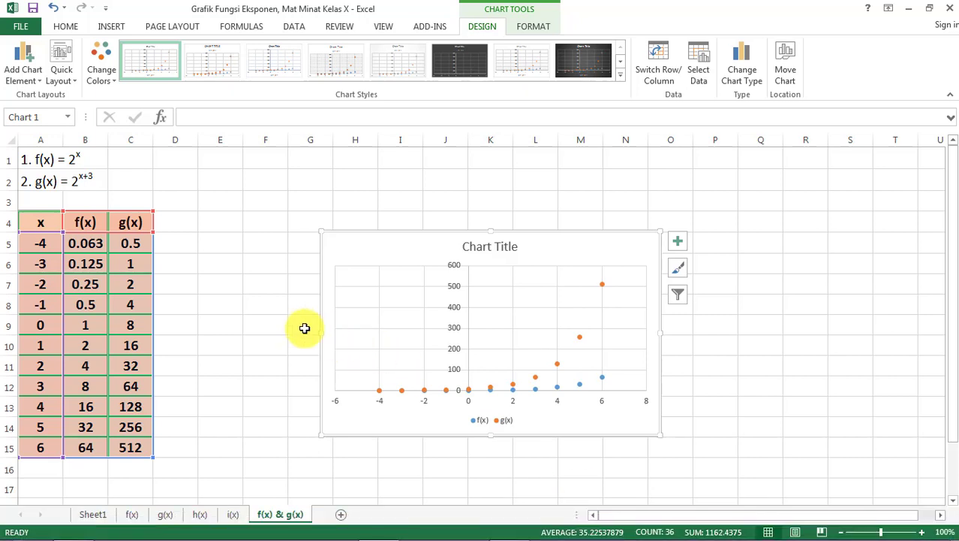
# - Change the chart type to Scatter with Smooth Lines and Markers
pyautogui.click(274, 318)
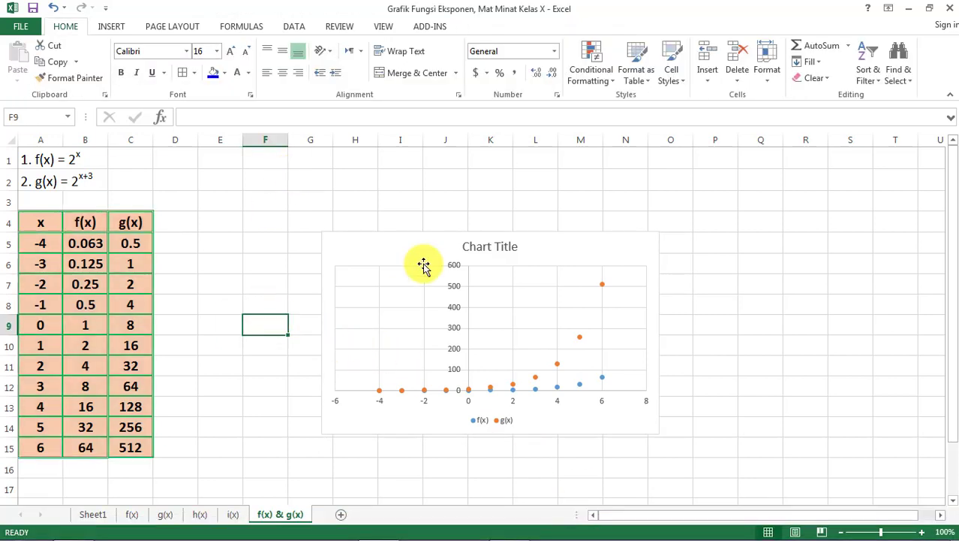
pyautogui.click(383, 246)
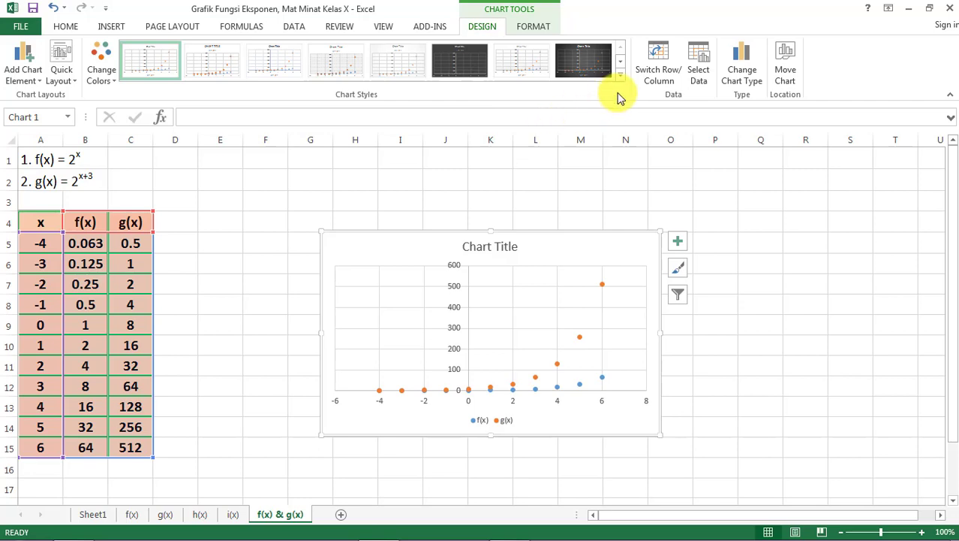
pyautogui.click(751, 75)
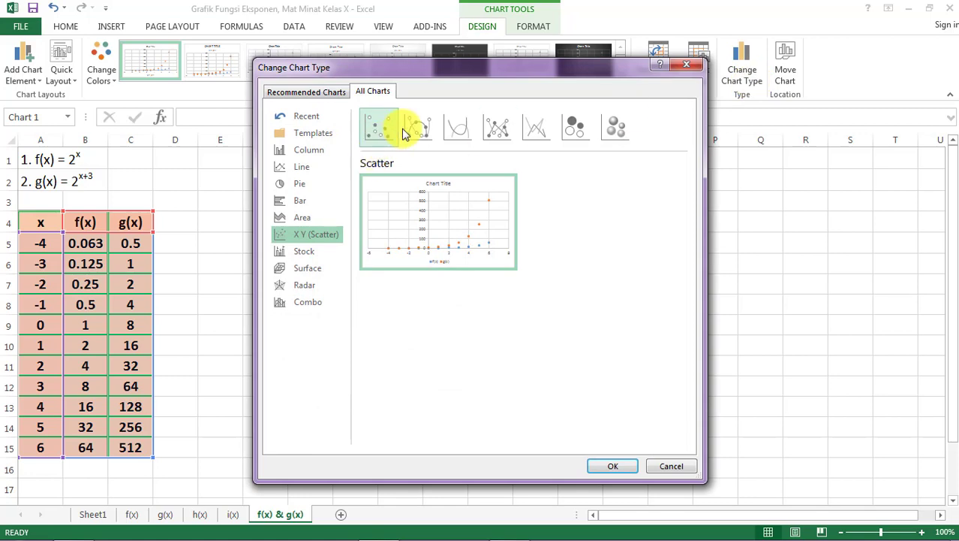
pyautogui.click(420, 128)
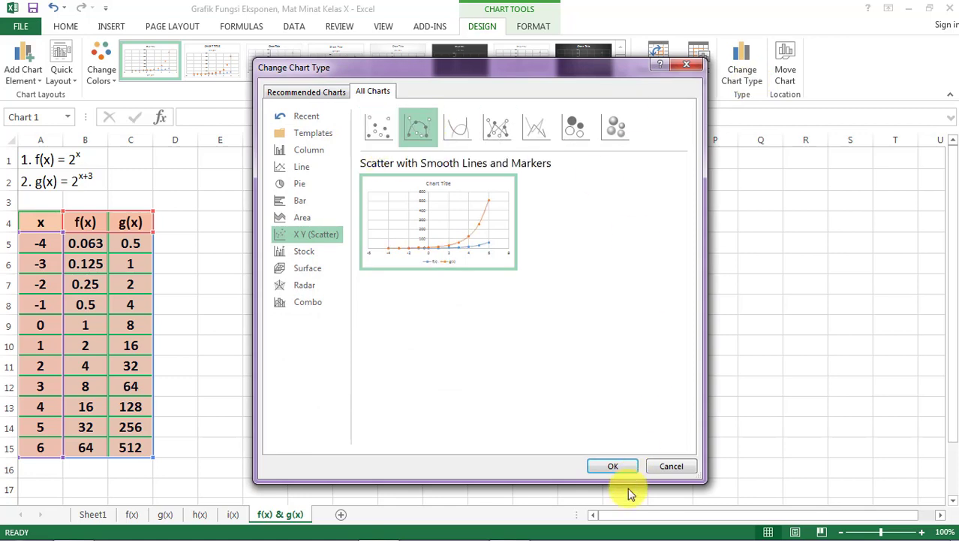
pyautogui.click(615, 465)
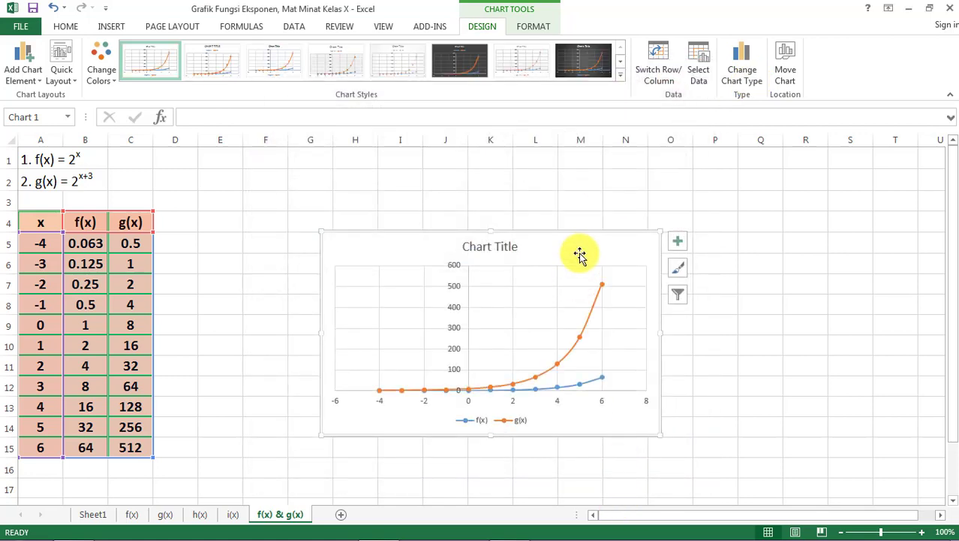
# - Move the chart next to the table, with its upper edge level with header row 4 and starting at column E
pyautogui.moveTo(582, 251); pyautogui.dragTo(461, 232)
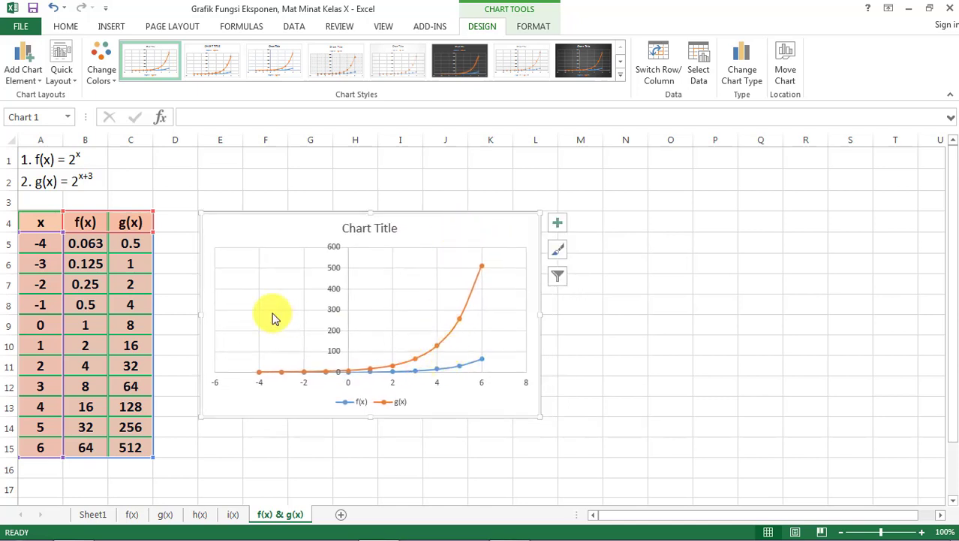
pyautogui.click(623, 403)
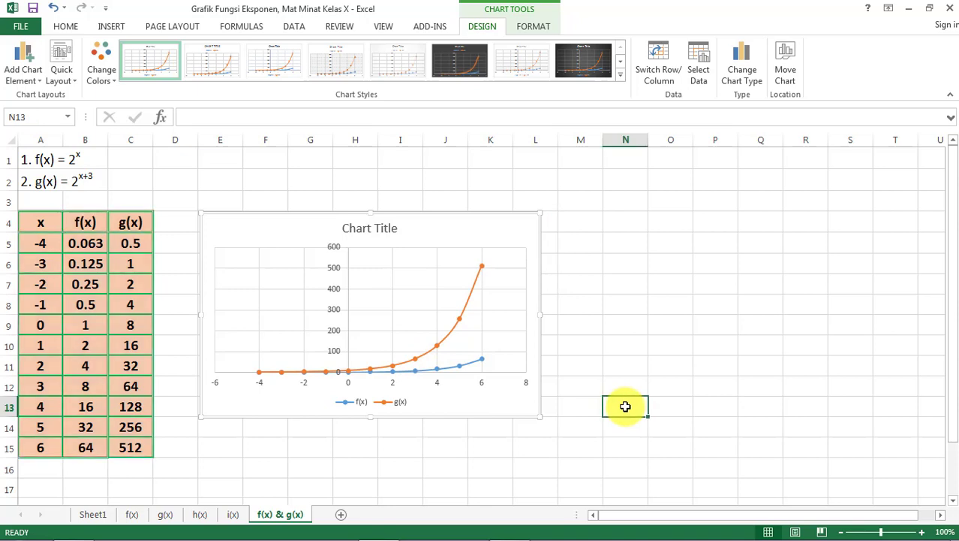
pyautogui.click(457, 234)
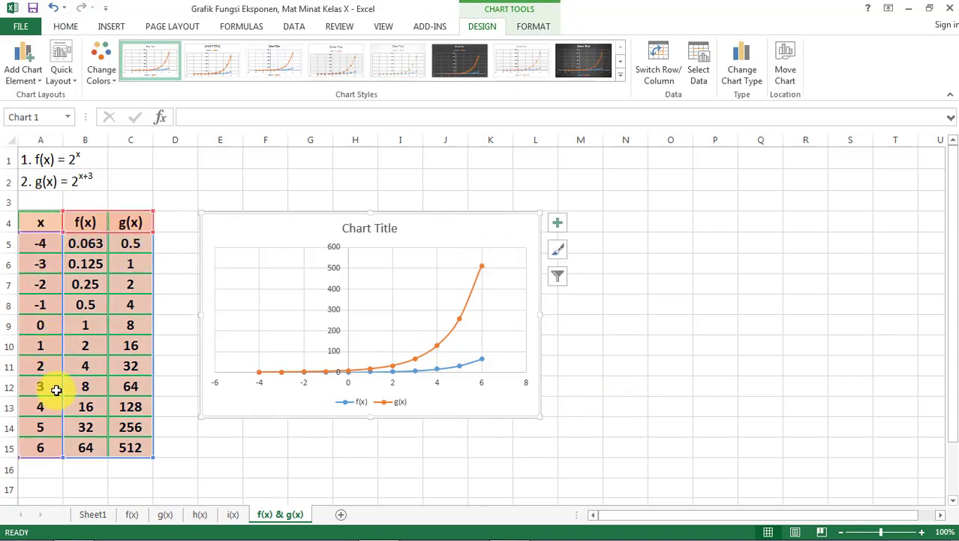
# - Remove the fill colour from the whole table, A4:C15
pyautogui.click(300, 189)
pyautogui.click(42, 223)
pyautogui.hotkey('shift', 'Right')
pyautogui.hotkey('shift', 'Right')
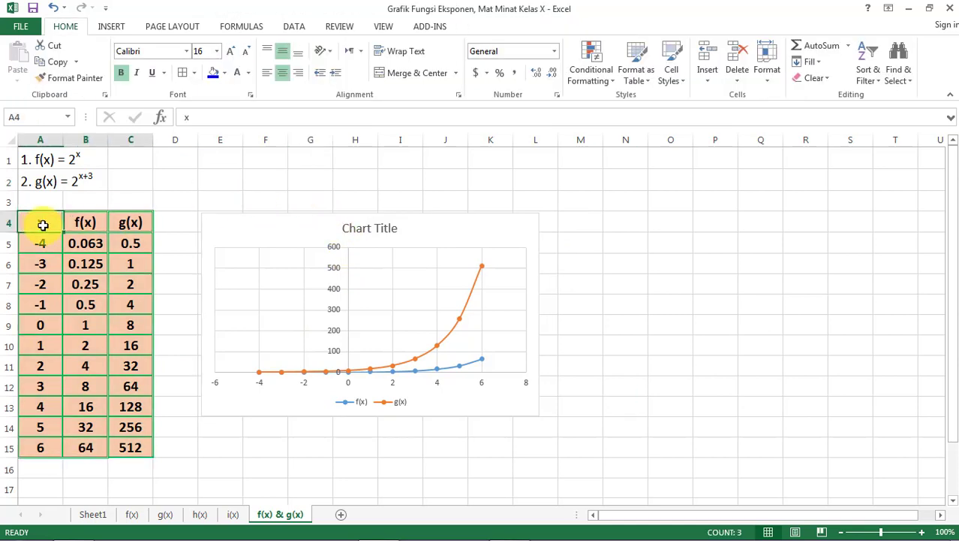
pyautogui.hotkey('ctrl', 'shift', 'Down')
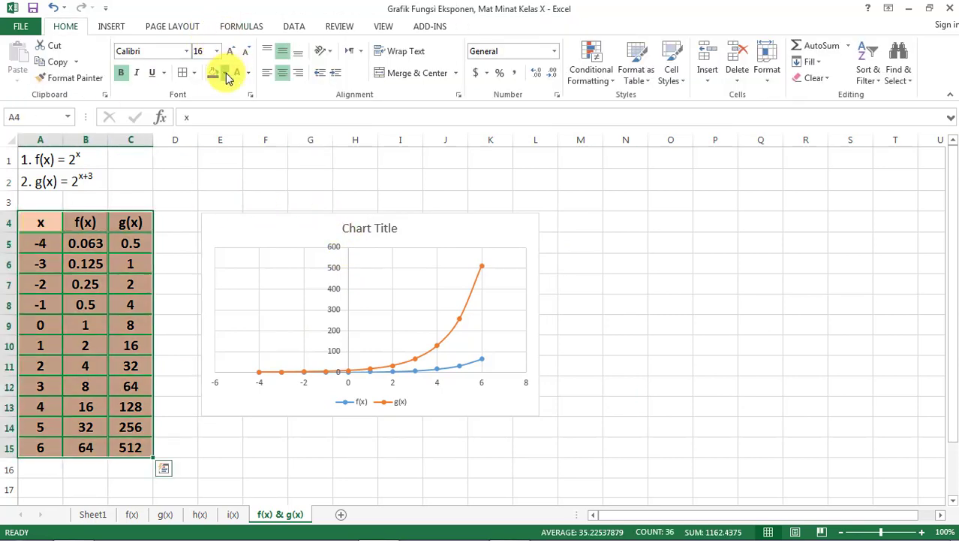
pyautogui.click(225, 74)
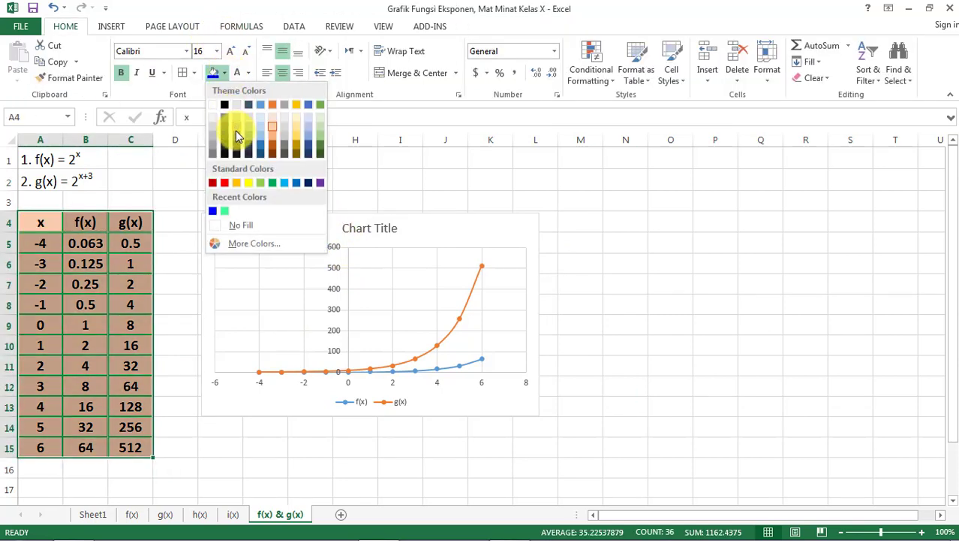
pyautogui.click(235, 233)
pyautogui.click(217, 184)
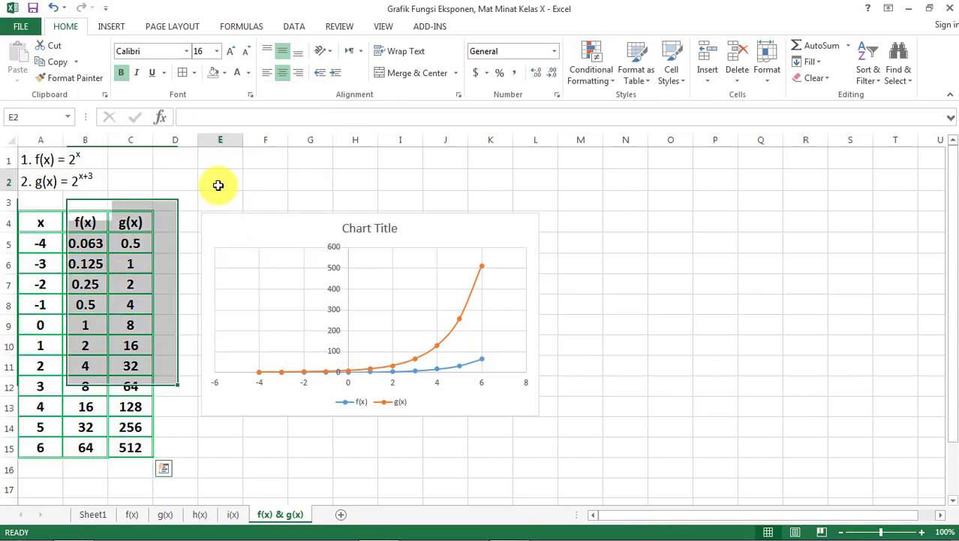
# - Shorten the chart's g(x) series to x values A5:A12 and y values C5:C12
pyautogui.click(280, 237)
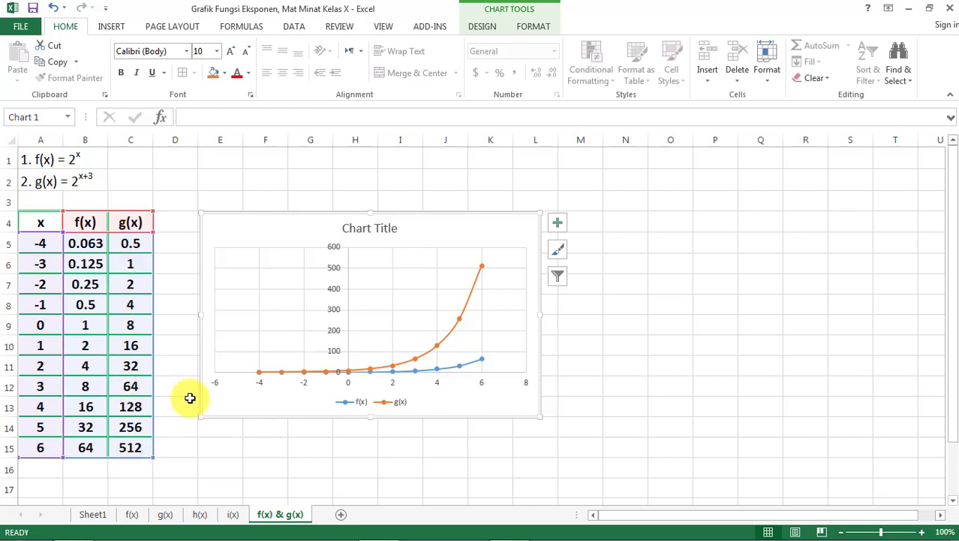
pyautogui.moveTo(478, 287)
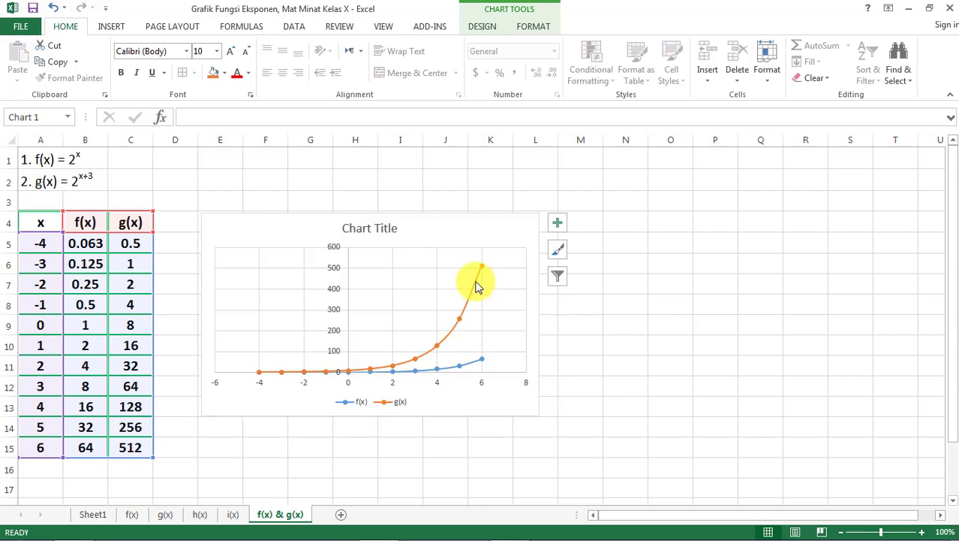
pyautogui.click(477, 284)
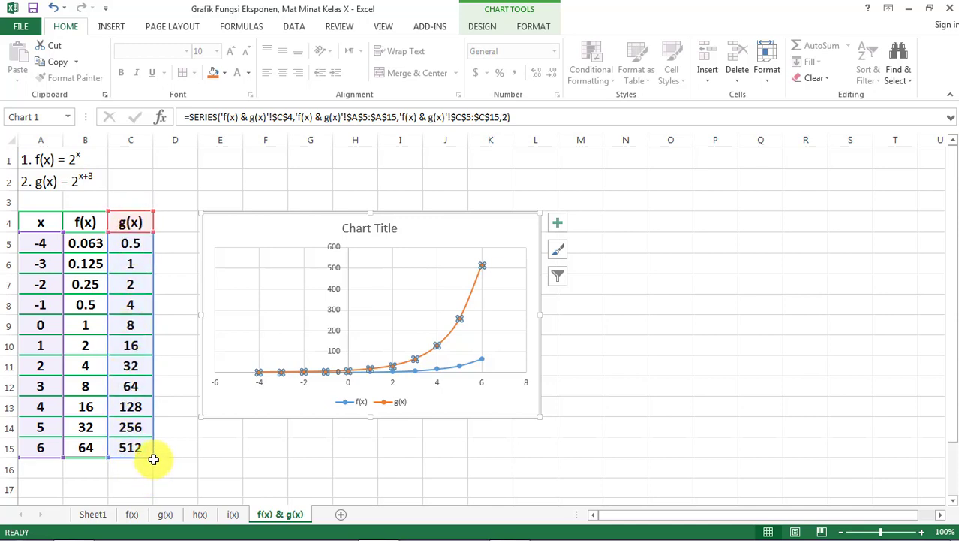
pyautogui.moveTo(152, 457); pyautogui.dragTo(156, 397)
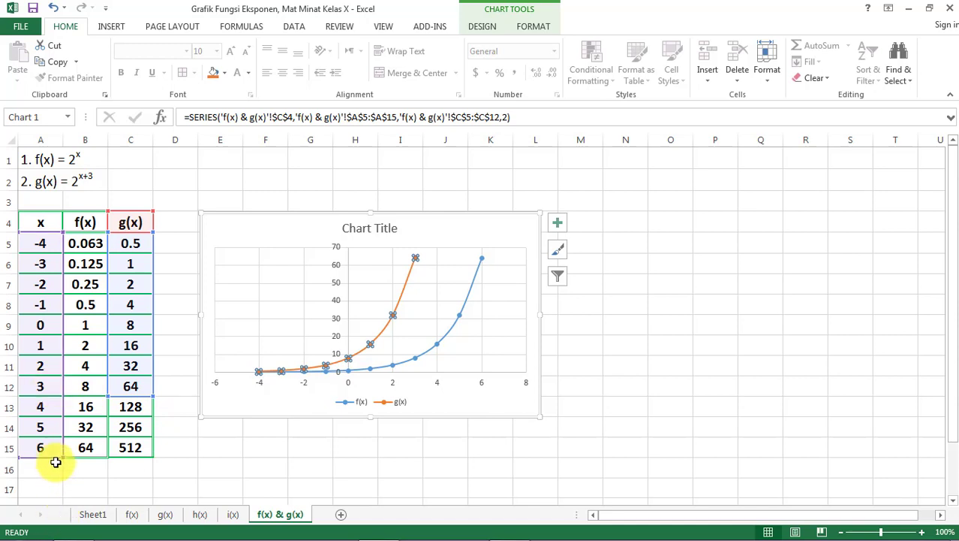
pyautogui.moveTo(62, 459); pyautogui.dragTo(66, 395)
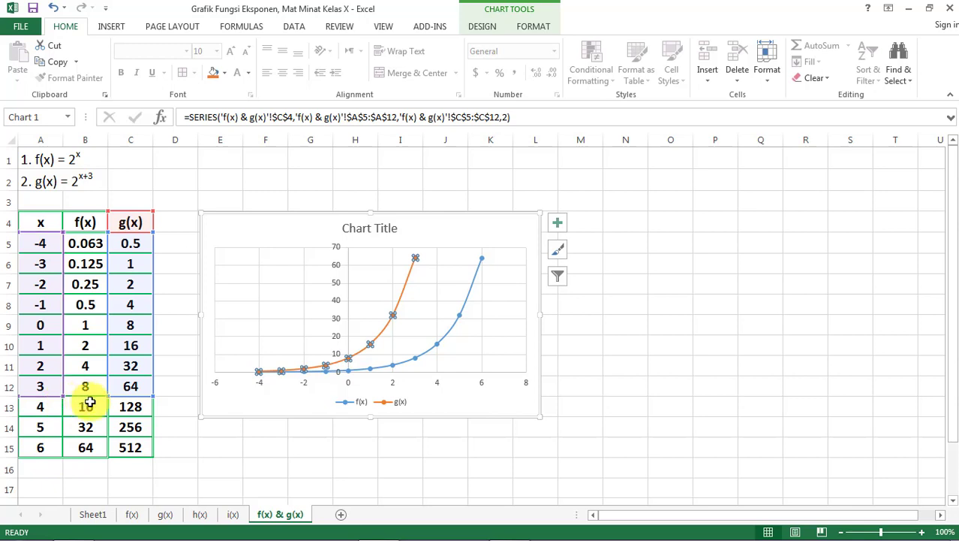
pyautogui.click(181, 292)
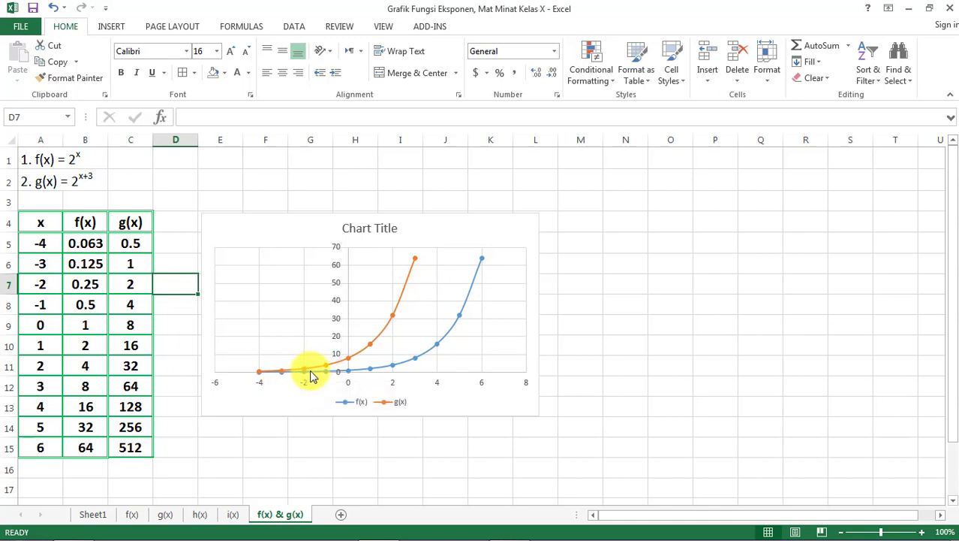
# - Shorten the chart's f(x) series to x values A8:A15 and y values B8:B15
pyautogui.click(469, 296)
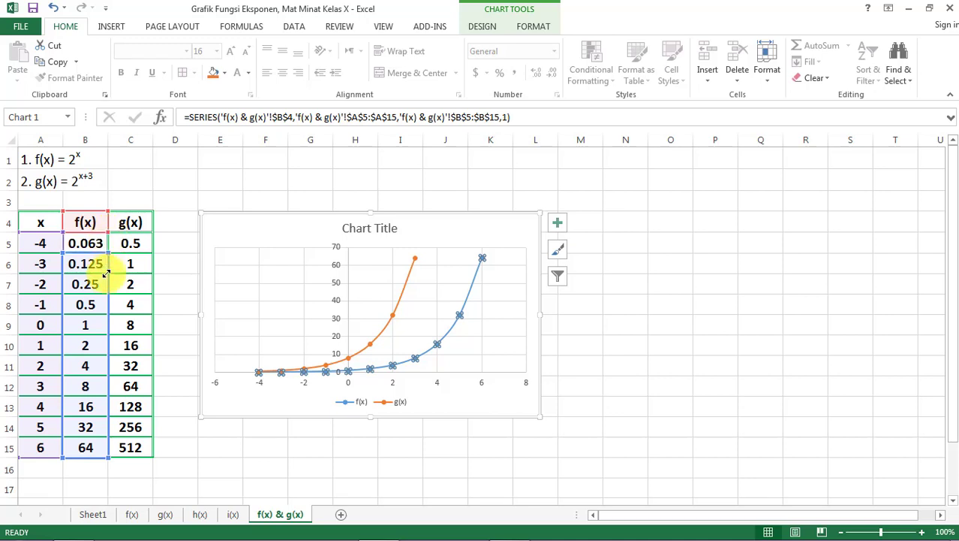
pyautogui.moveTo(103, 291); pyautogui.dragTo(103, 292)
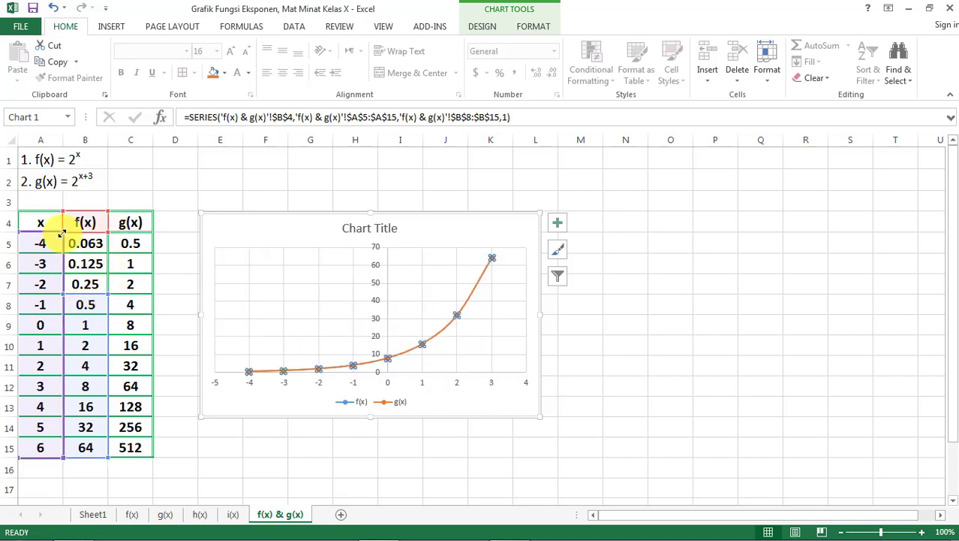
pyautogui.moveTo(61, 234); pyautogui.dragTo(60, 295)
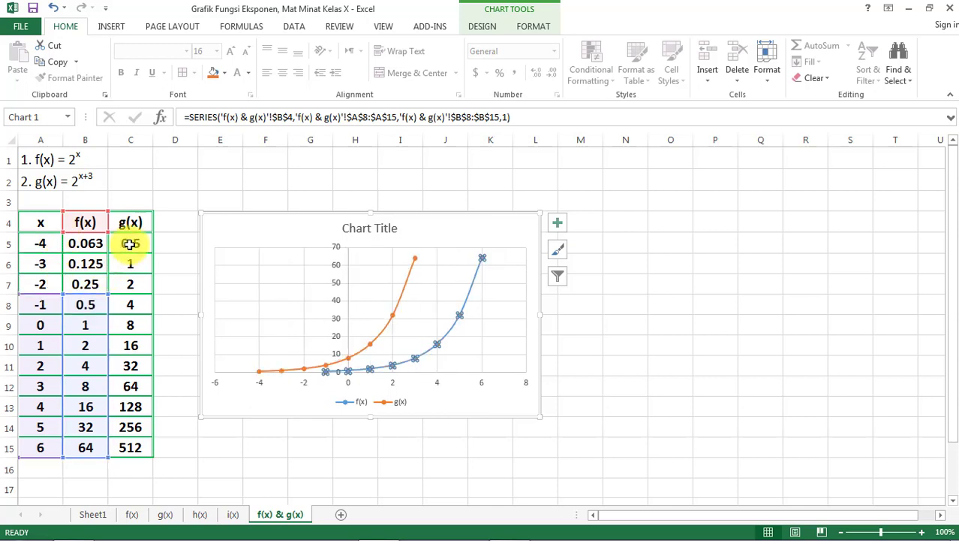
pyautogui.click(284, 182)
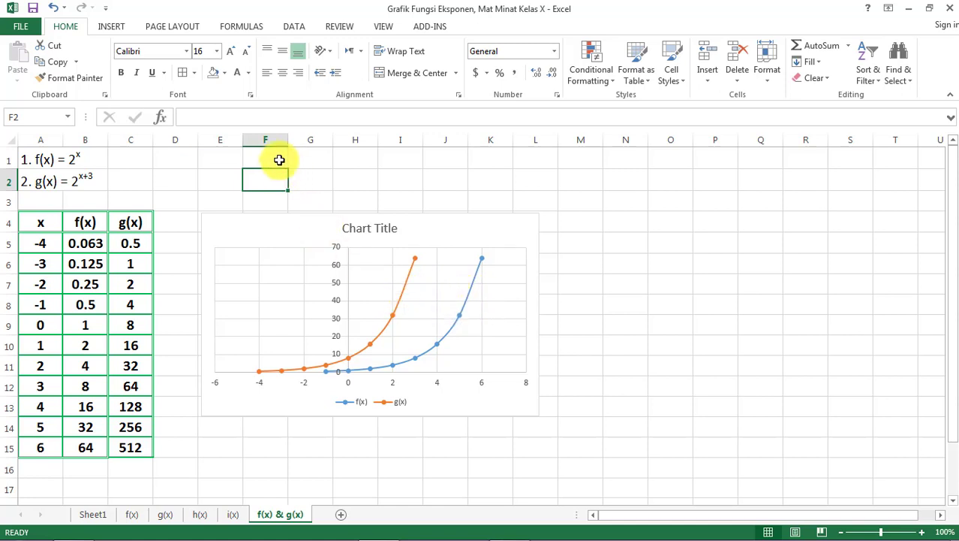
# - Move the chart up to row 1 and enter the note "Hubungan antara f(x) dan g(x) :" in E12 below it
pyautogui.moveTo(306, 227); pyautogui.dragTo(308, 163)
pyautogui.click(209, 387)
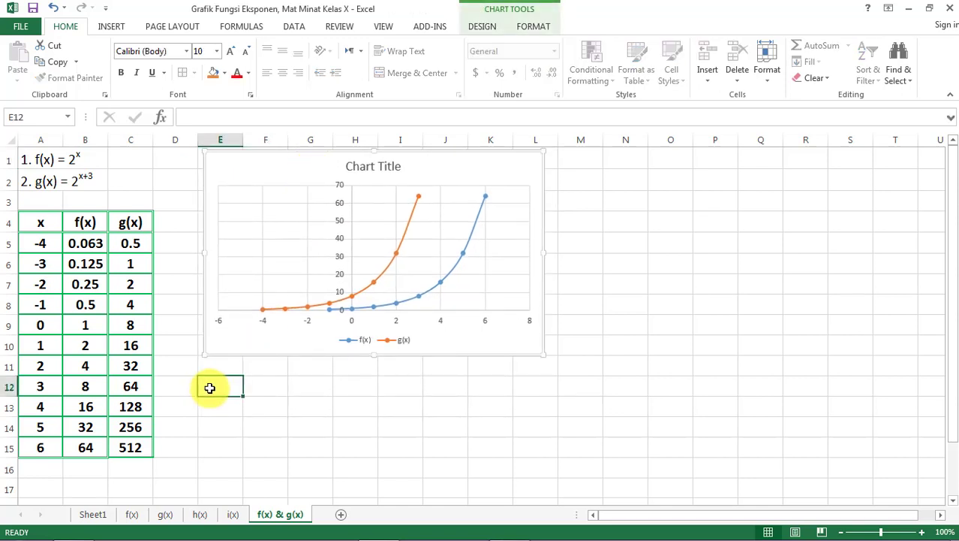
pyautogui.write('Hubungan a')
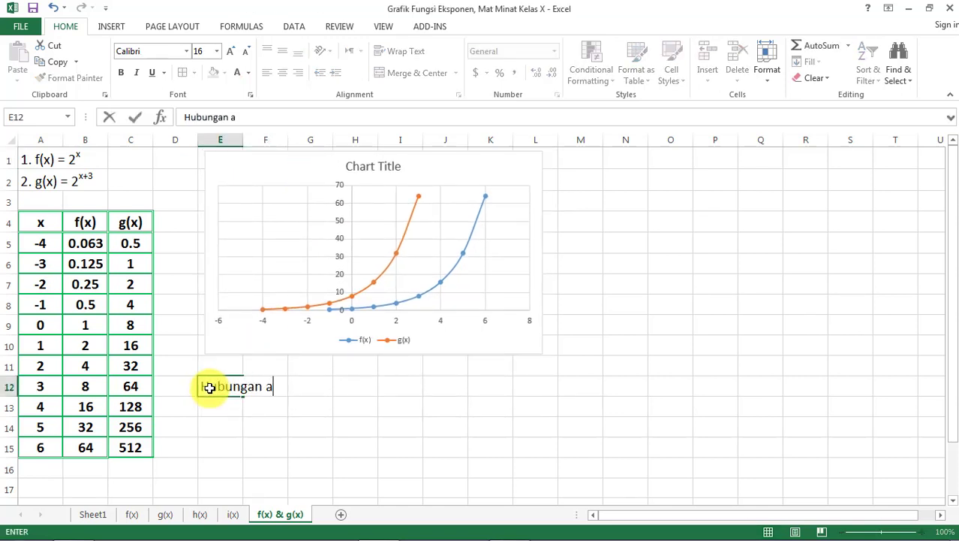
pyautogui.write('ntara f')
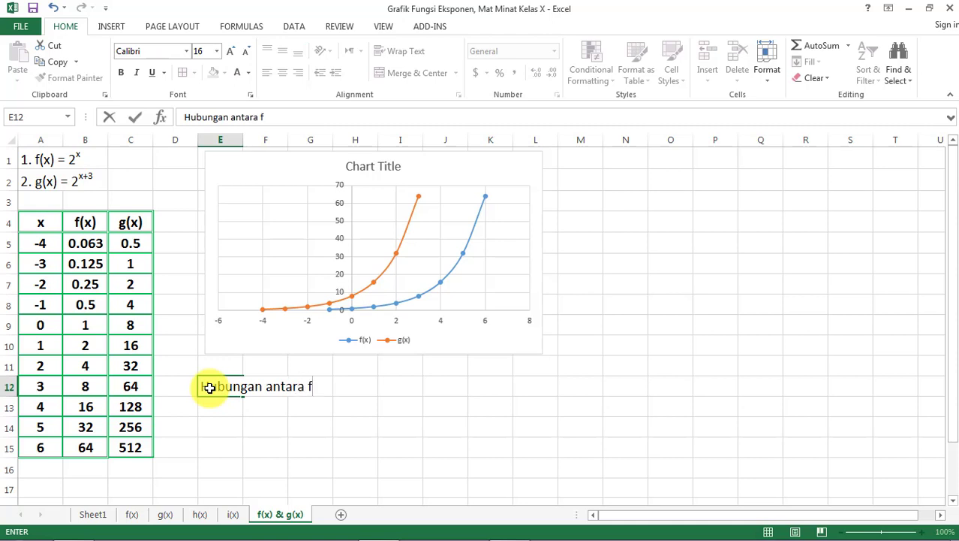
pyautogui.write('(x) dan ')
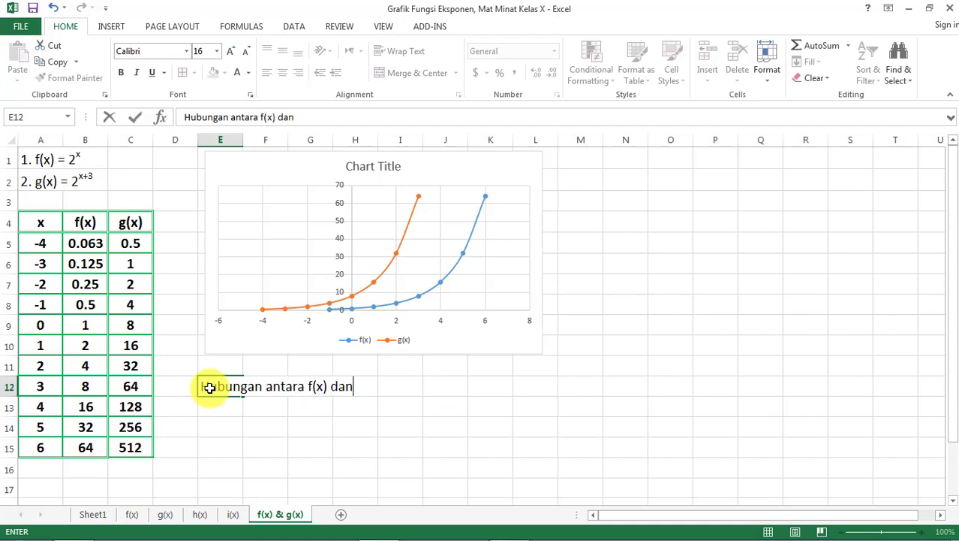
pyautogui.write('g(x) adal')
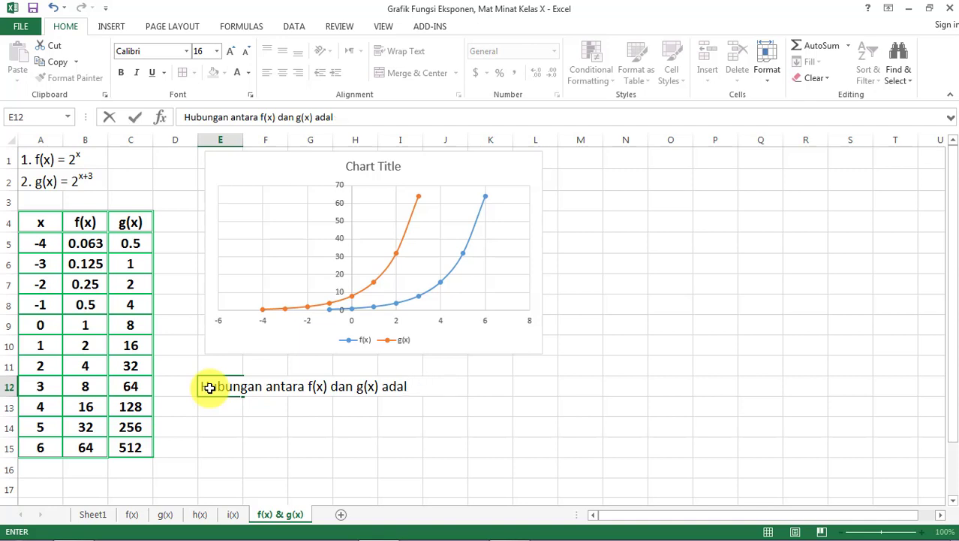
pyautogui.press('BackSpace')
pyautogui.press('BackSpace')
pyautogui.press('BackSpace')
pyautogui.press('BackSpace')
pyautogui.write(': g')
pyautogui.press('Left')
pyautogui.press('Left')
pyautogui.click(209, 387)
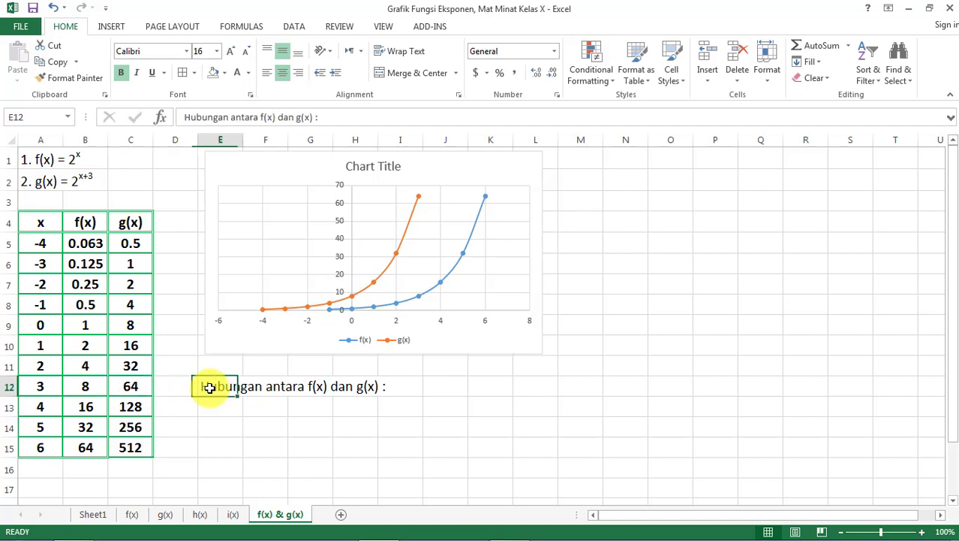
# - Continue the note in E12 with "g(x) merupakan bayangan dari f(x)" after the colon
pyautogui.click(345, 120)
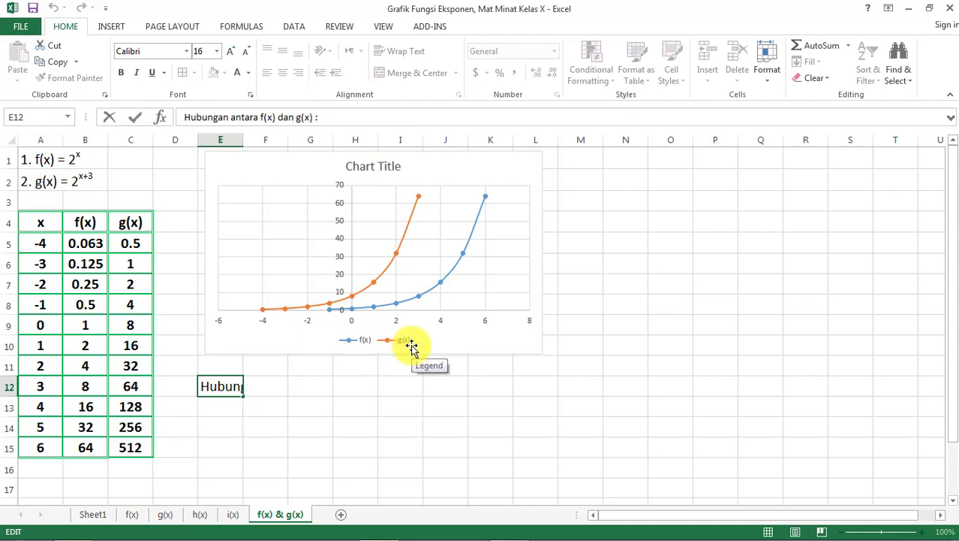
pyautogui.write('g(x) : g')
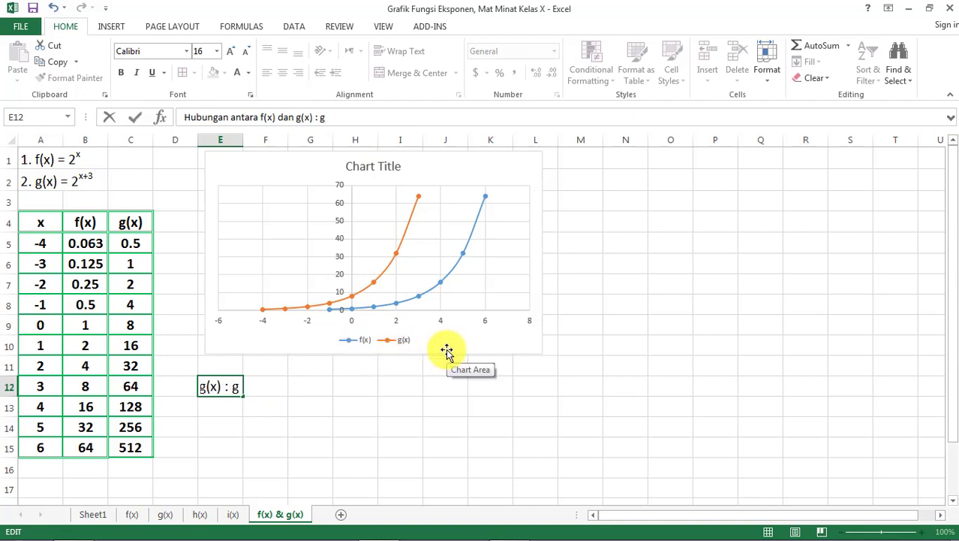
pyautogui.write('(x) merup')
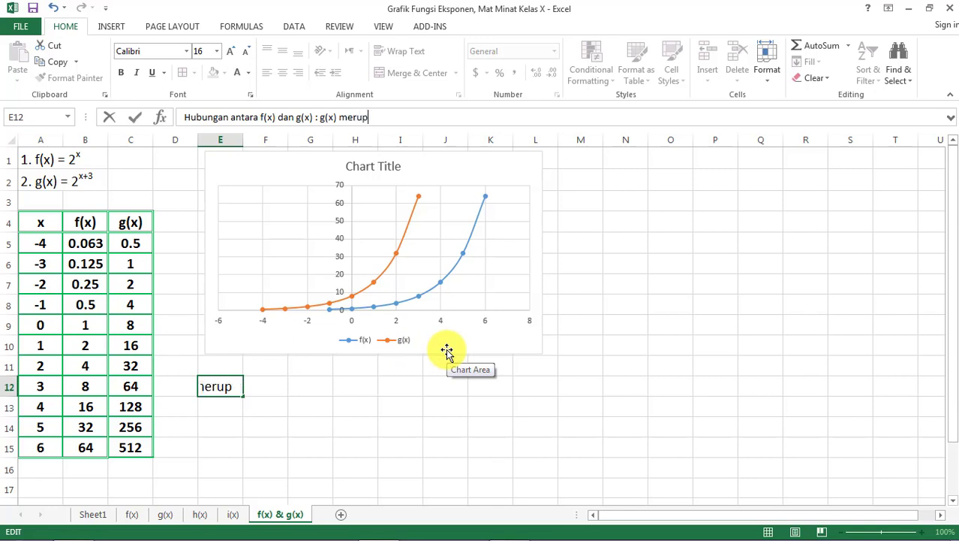
pyautogui.write('akan bayang')
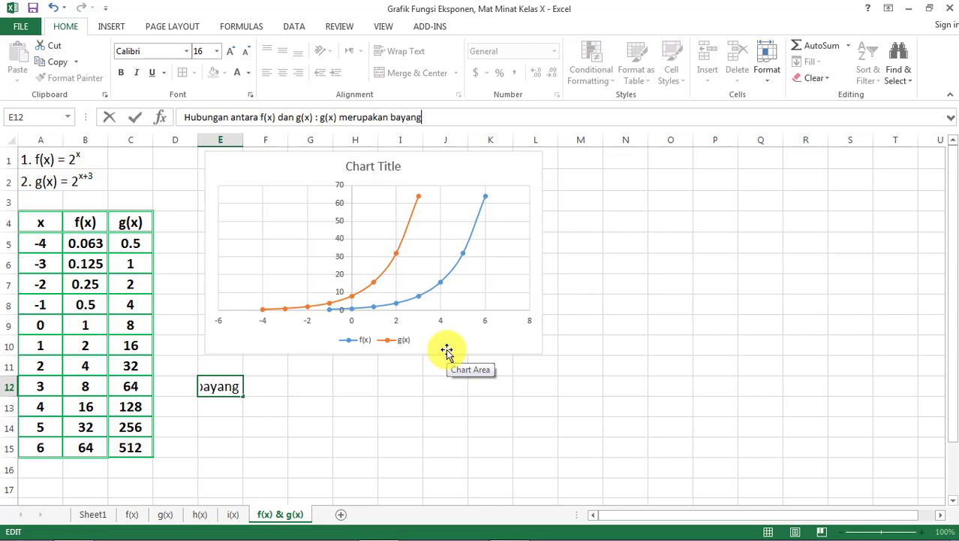
pyautogui.write('an dari x(')
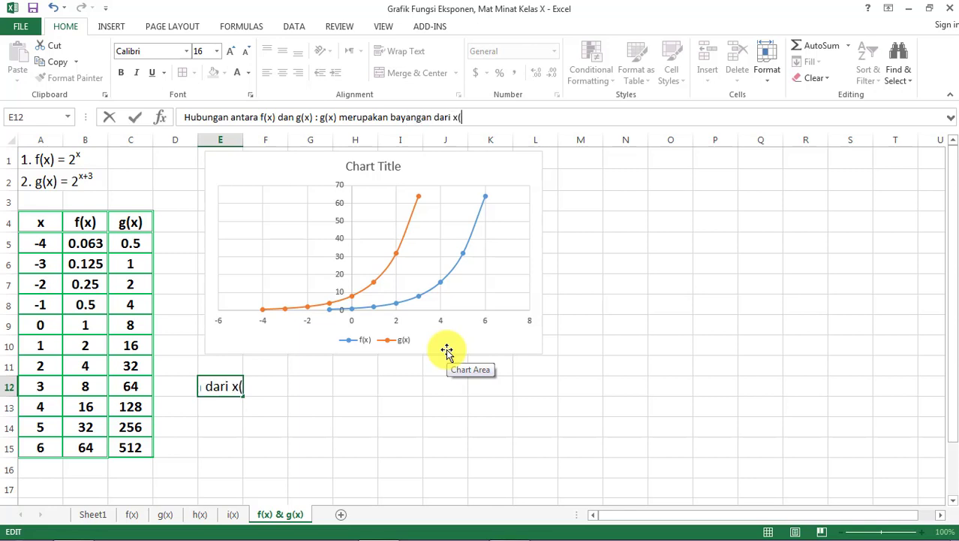
pyautogui.write('x')
pyautogui.press('BackSpace')
pyautogui.press('BackSpace')
pyautogui.press('BackSpace')
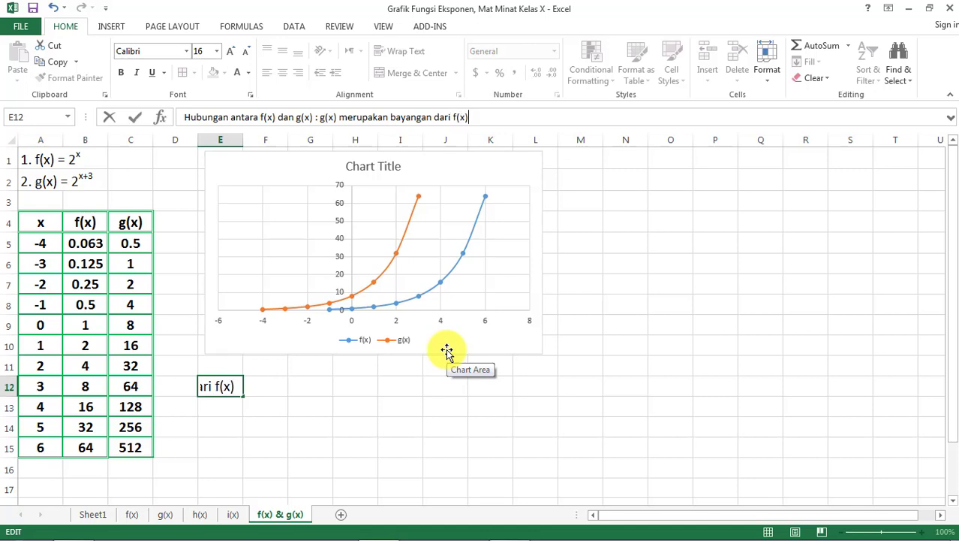
# - Complete the E12 note with "setelah mengalami pergeseran ke kiri sebesar 3" after "bayangan dari f(x)"
pyautogui.write('deng')
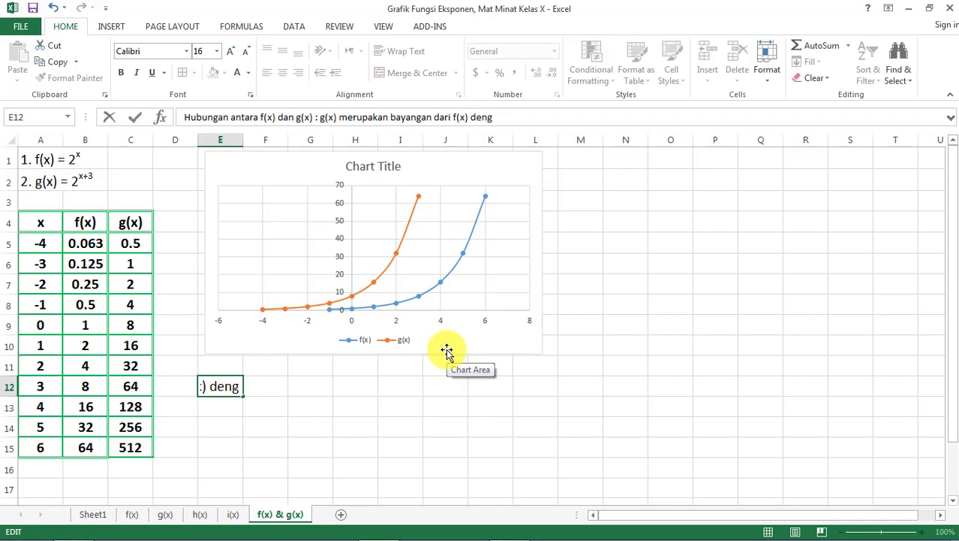
pyautogui.write('an')
pyautogui.hotkey('ctrl', 'shift', 'Left')
pyautogui.write('se')
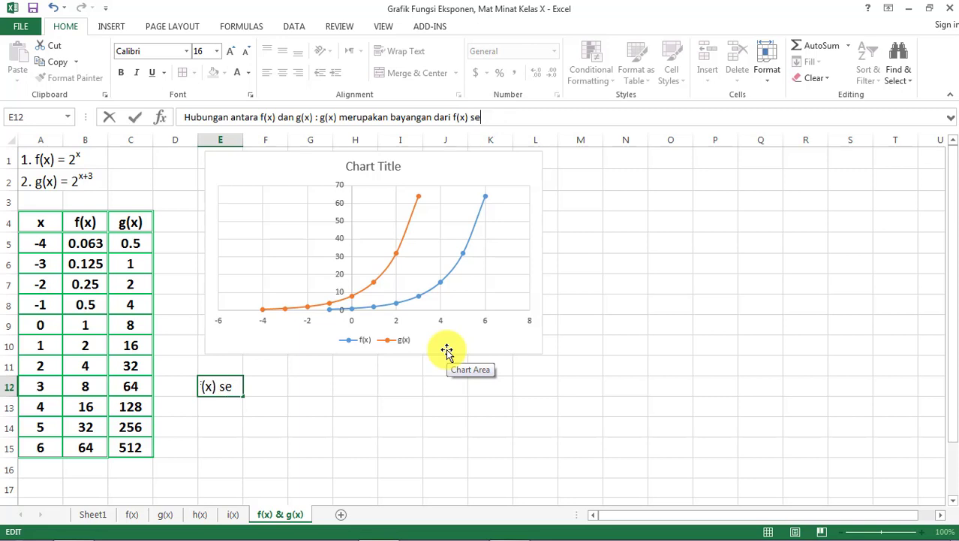
pyautogui.write('telah menga')
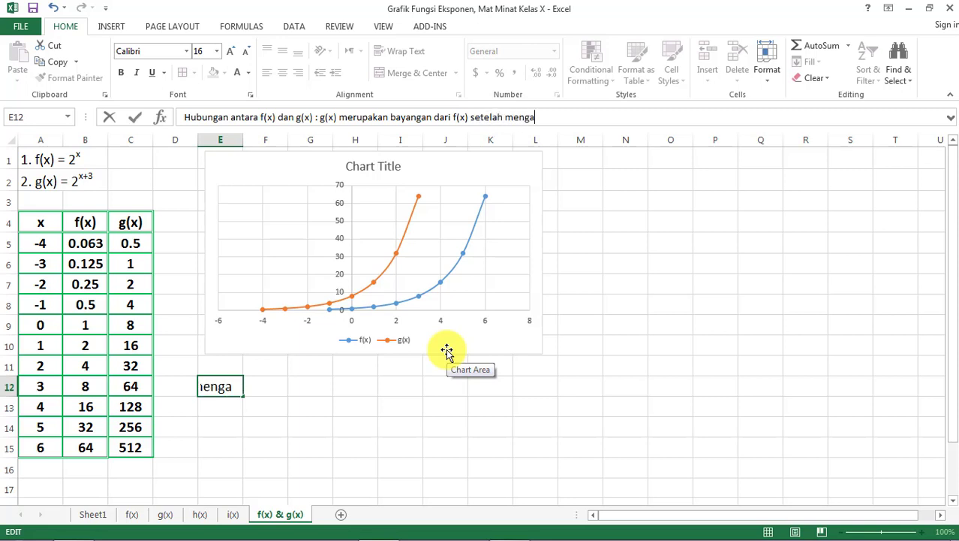
pyautogui.write('lami perg')
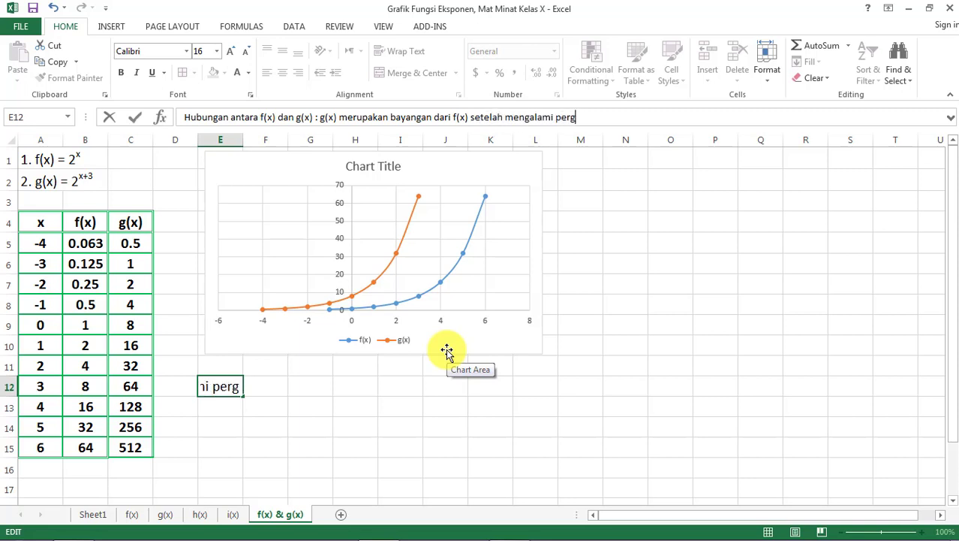
pyautogui.write('eseran ke')
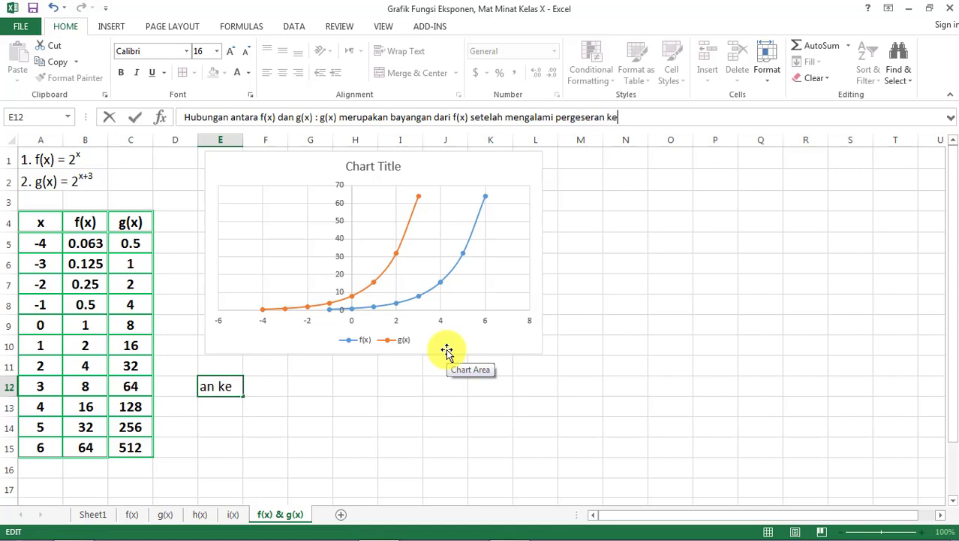
pyautogui.write(' kiri')
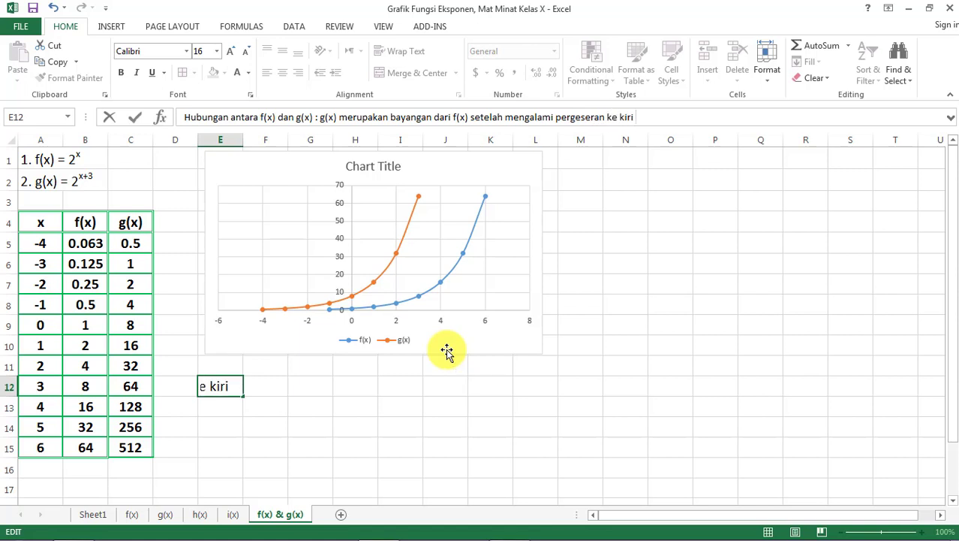
pyautogui.write(' sebesar')
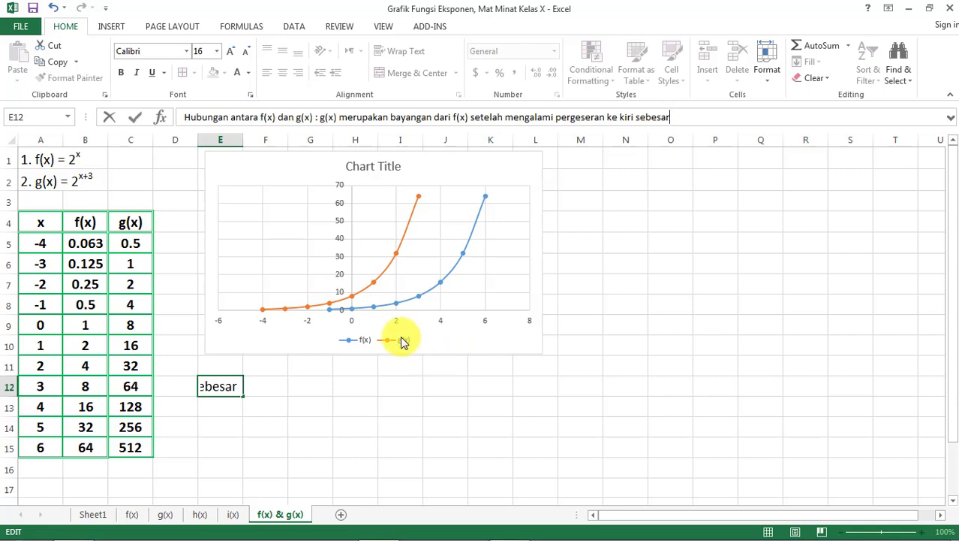
pyautogui.moveTo(484, 209)
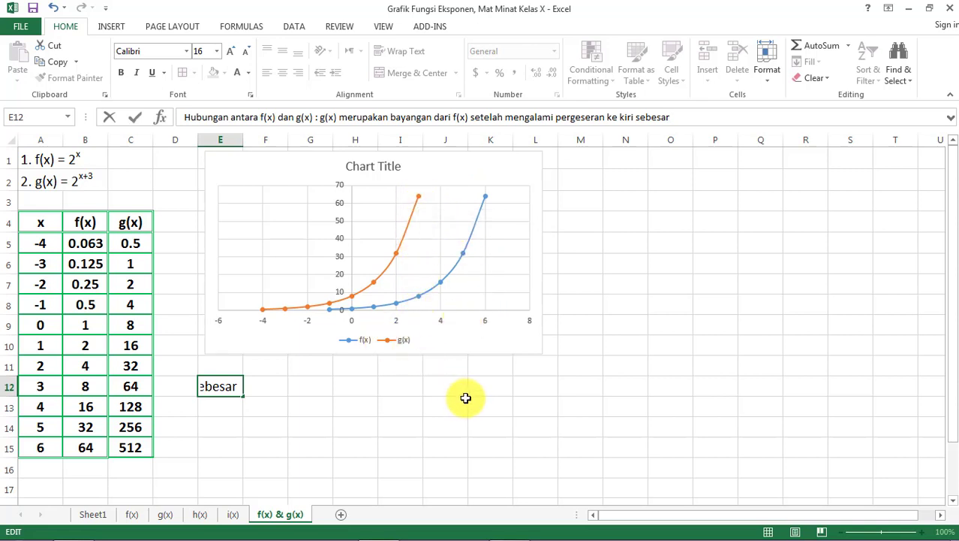
pyautogui.write('3')
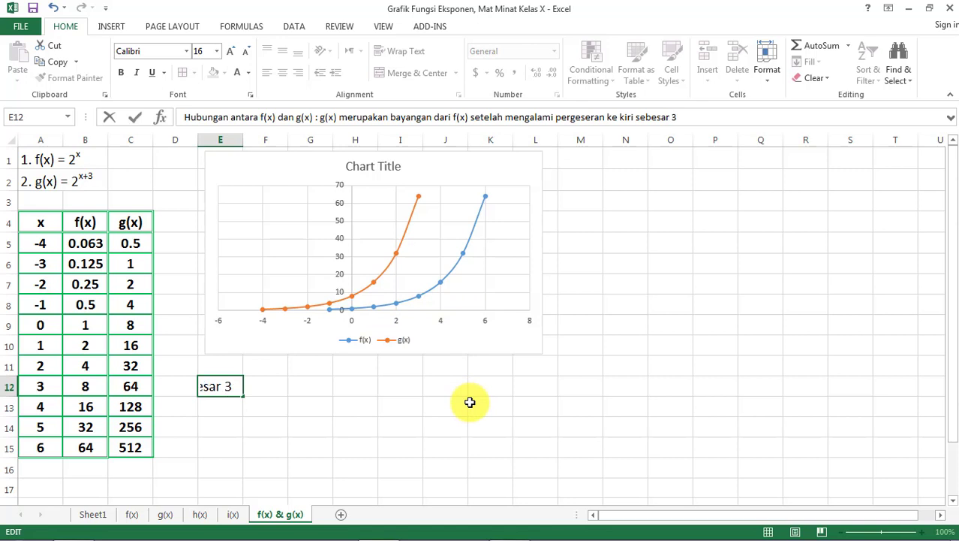
pyautogui.press('Return')
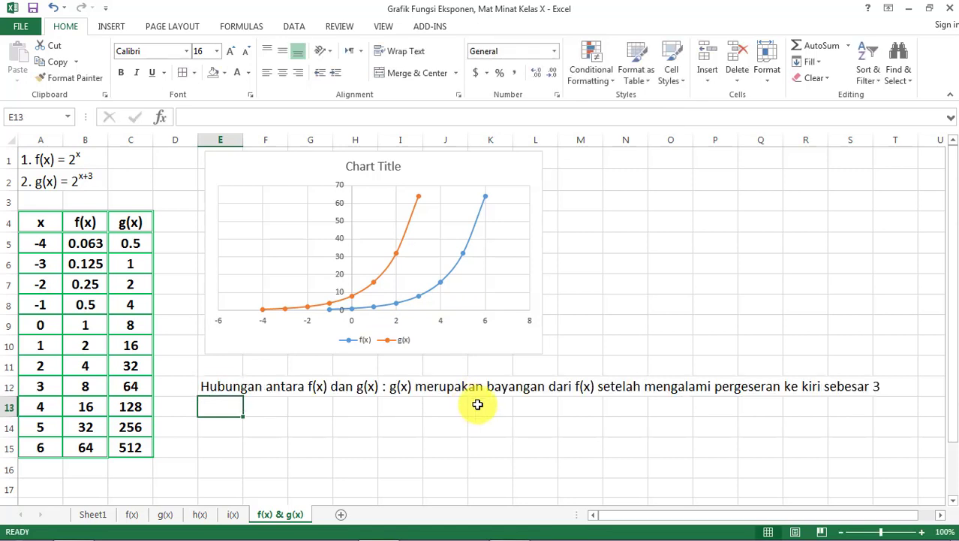
# - Insert "(translasi)" after the word "pergeseran" in the E12 note
pyautogui.click(739, 391)
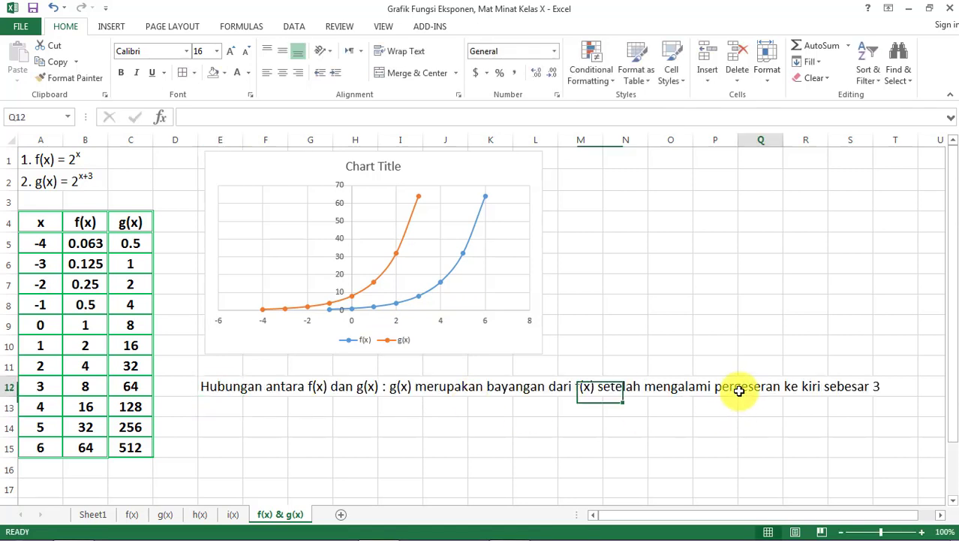
pyautogui.click(210, 391)
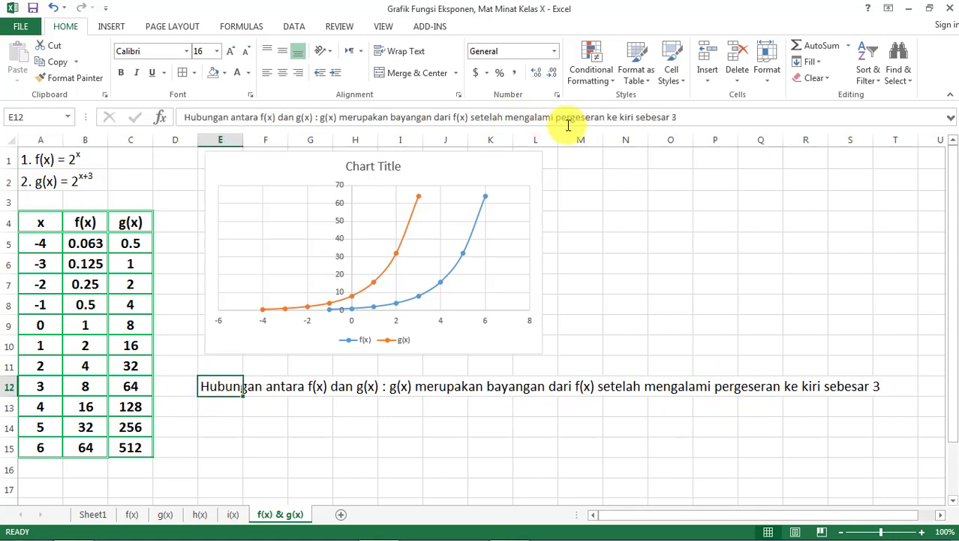
pyautogui.click(610, 117)
pyautogui.write('(translas')
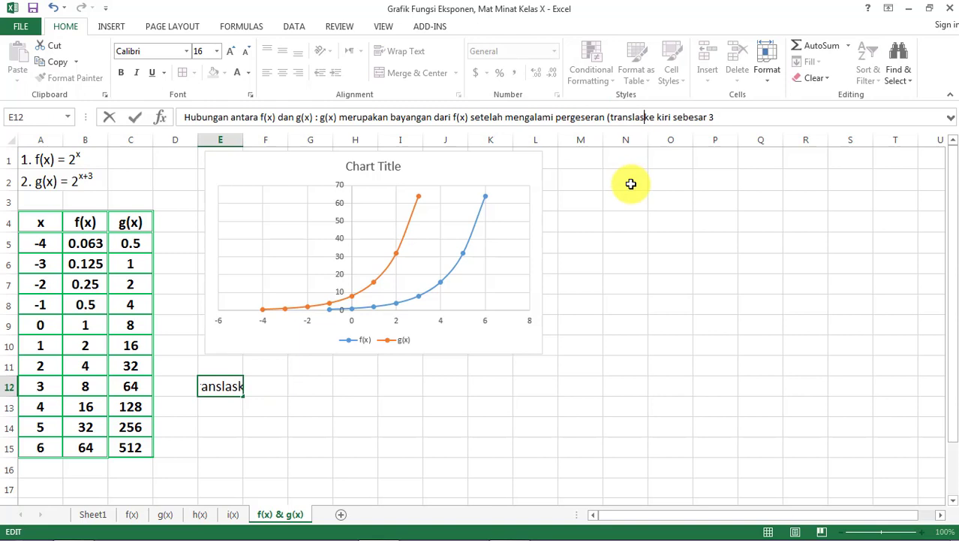
pyautogui.write('i)')
pyautogui.press('Return')
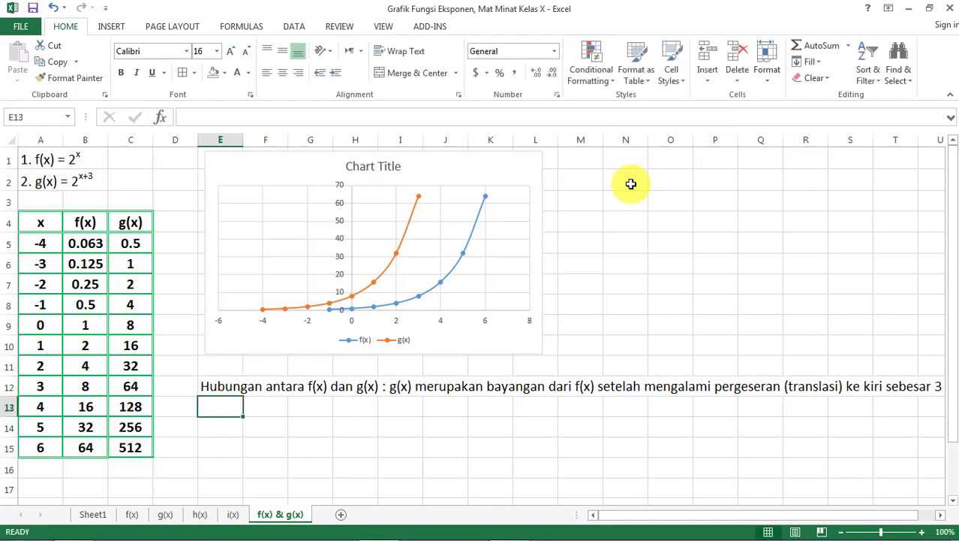
# - Add the word "satuan" at the end of the E12 note
pyautogui.click(208, 387)
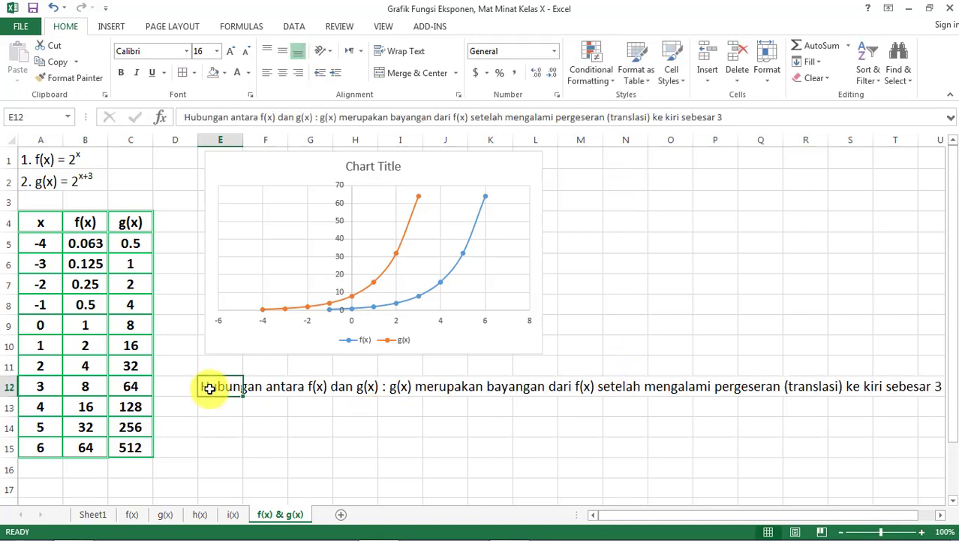
pyautogui.click(730, 117)
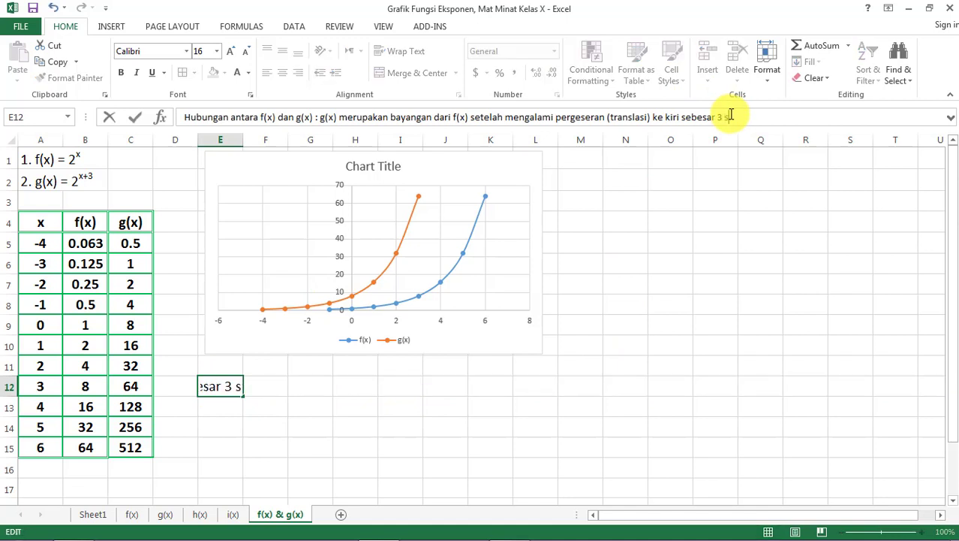
pyautogui.press('Return')
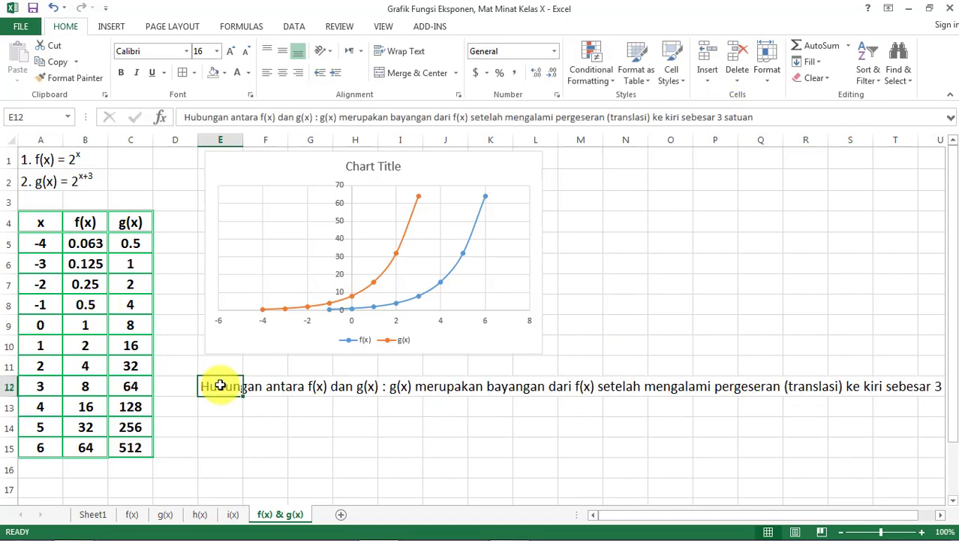
# - Try merging and centring the note across E12:L12 with wrapped text, and undo both changes
pyautogui.hotkey('shift', 'Right')
pyautogui.hotkey('shift', 'Right')
pyautogui.hotkey('shift', 'Right')
pyautogui.hotkey('shift', 'Right')
pyautogui.hotkey('shift', 'Right')
pyautogui.hotkey('shift', 'Right')
pyautogui.hotkey('shift', 'Right')
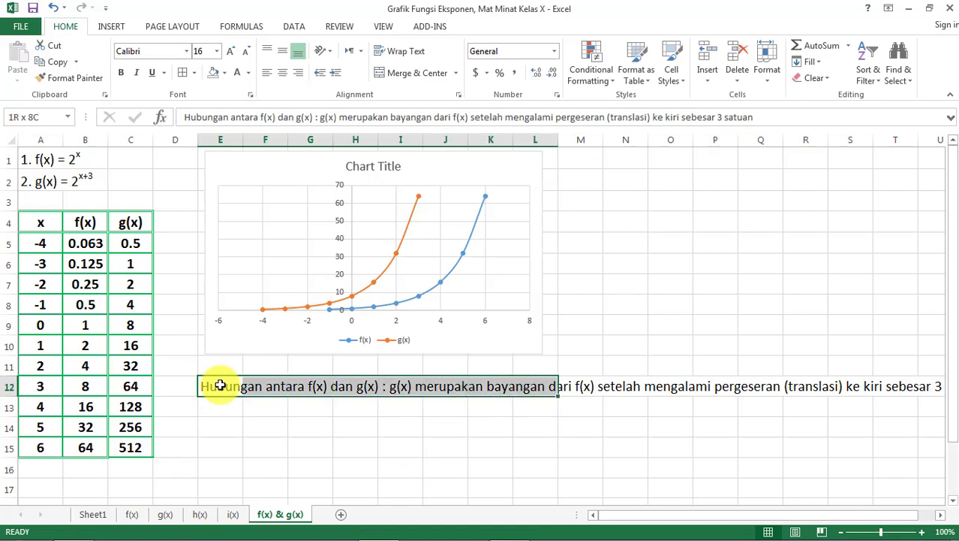
pyautogui.click(418, 75)
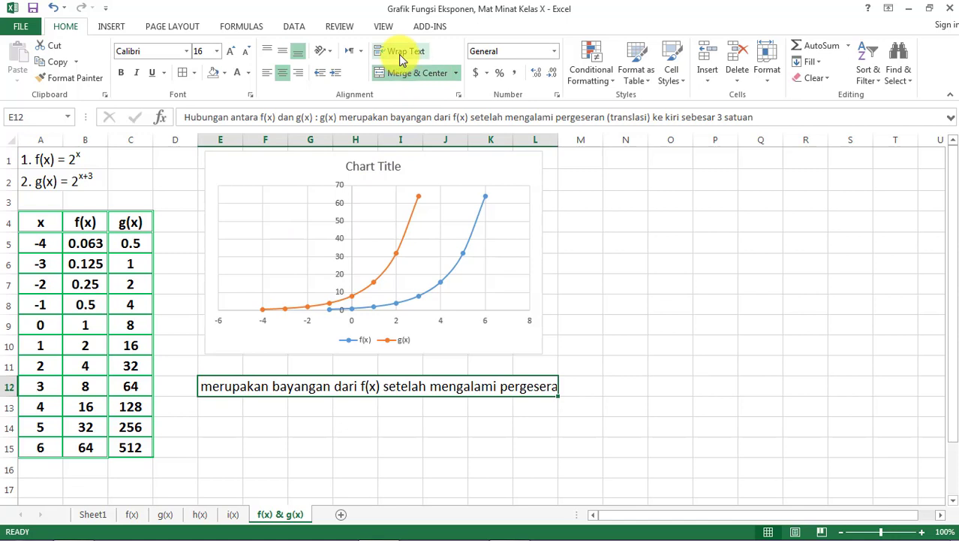
pyautogui.click(400, 52)
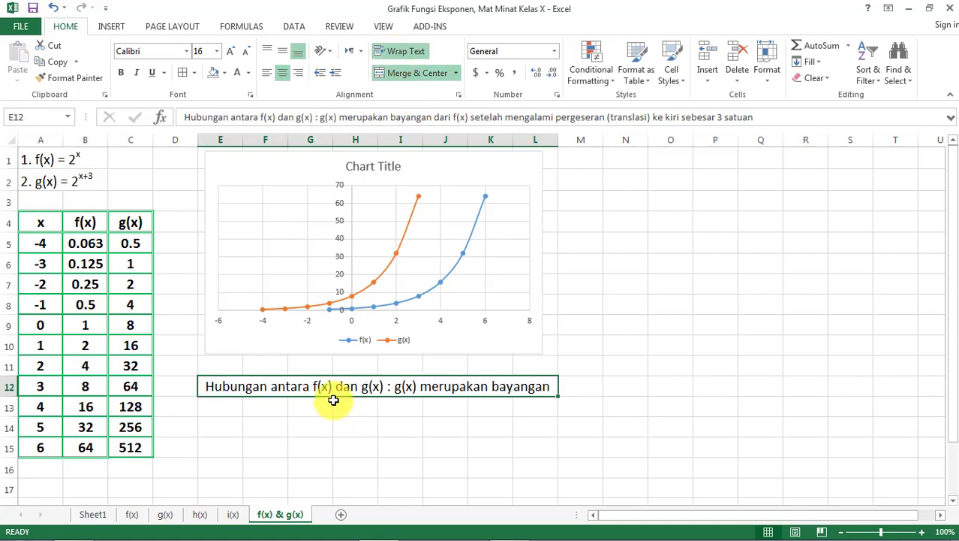
pyautogui.hotkey('ctrl', 'z')
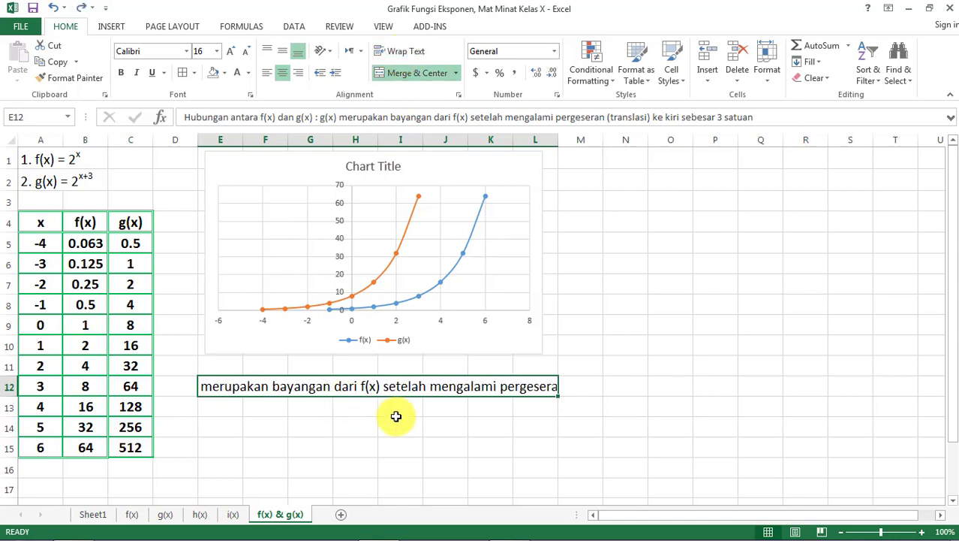
pyautogui.hotkey('ctrl', 'z')
pyautogui.click(396, 414)
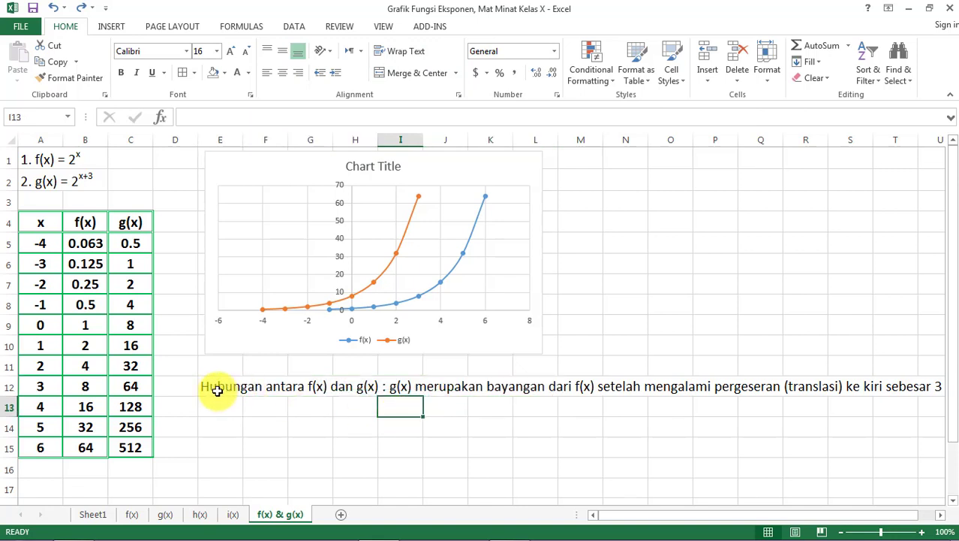
# - Merge and centre the note over the block E12:L15 below the chart
pyautogui.click(216, 389)
pyautogui.hotkey('shift', 'Right')
pyautogui.hotkey('shift', 'Right')
pyautogui.hotkey('shift', 'Right')
pyautogui.hotkey('shift', 'Right')
pyautogui.hotkey('shift', 'Right')
pyautogui.hotkey('shift', 'Right')
pyautogui.hotkey('shift', 'Right')
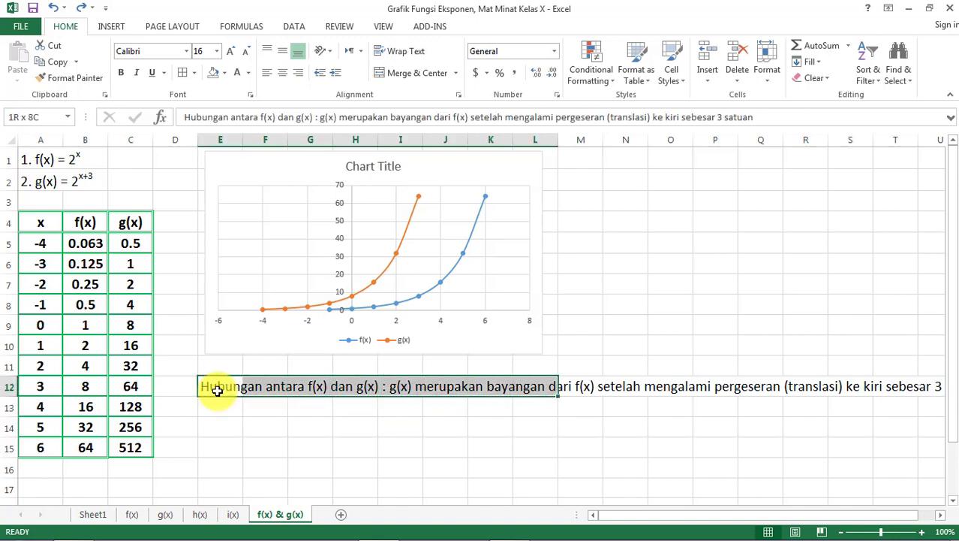
pyautogui.hotkey('shift', 'Down')
pyautogui.hotkey('shift', 'Down')
pyautogui.hotkey('shift', 'Down')
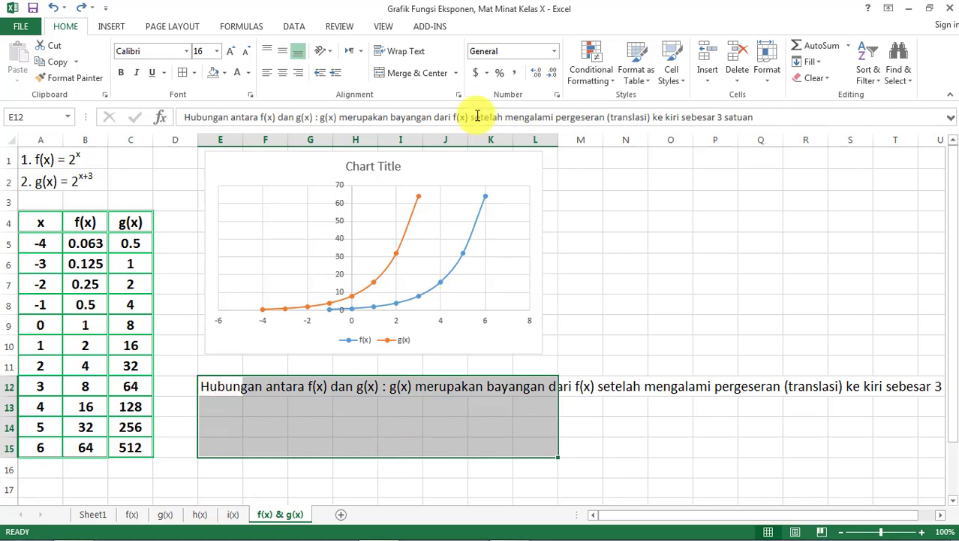
pyautogui.click(413, 75)
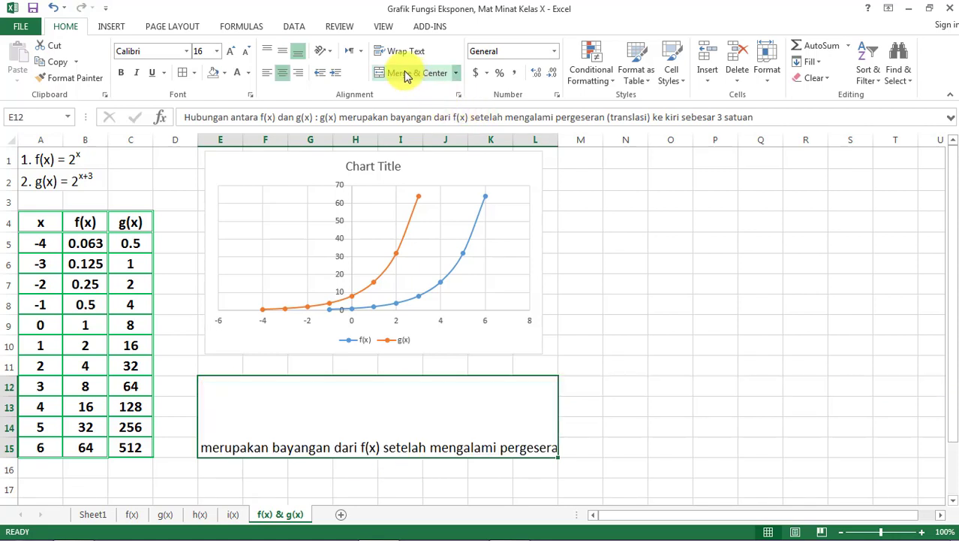
# - Wrap the text of the merged note E12:L15 and align it vertically to the middle
pyautogui.click(400, 52)
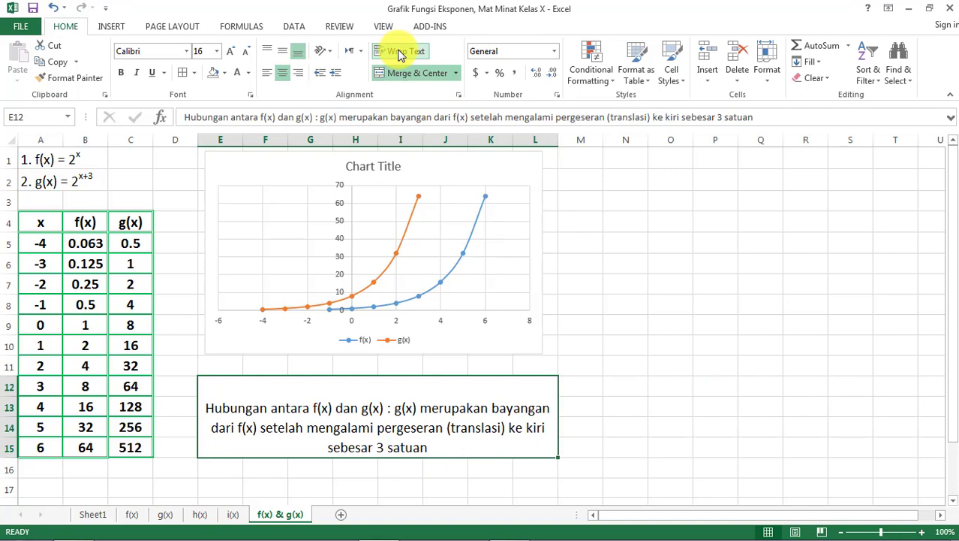
pyautogui.click(398, 52)
pyautogui.click(286, 53)
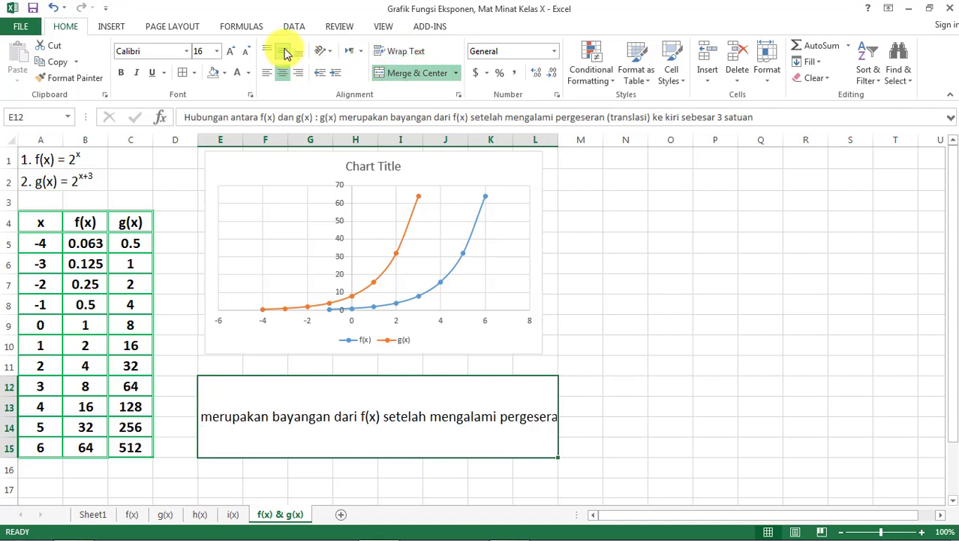
pyautogui.click(398, 53)
pyautogui.click(634, 430)
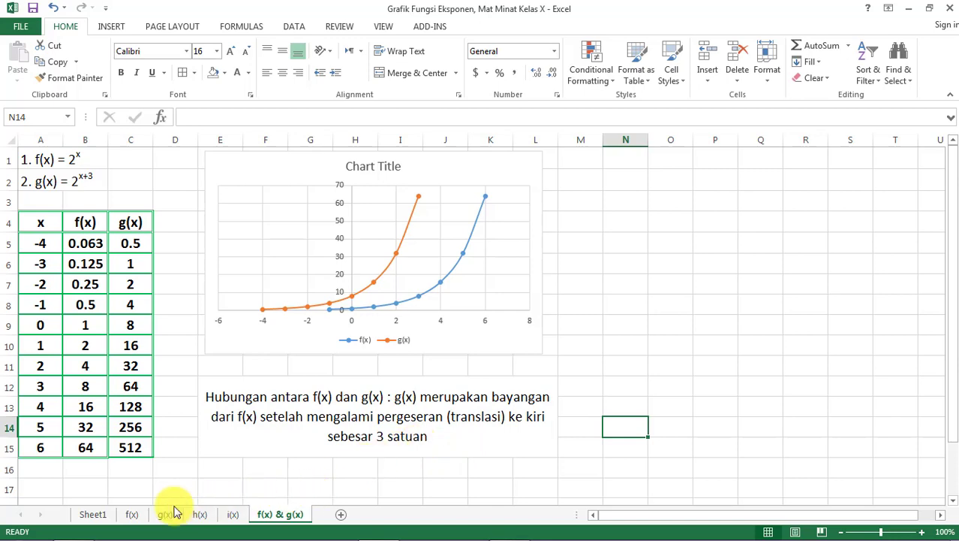
# - Add a new worksheet after f(x) & g(x) and name it "f(x) dan h(x)"
pyautogui.click(92, 515)
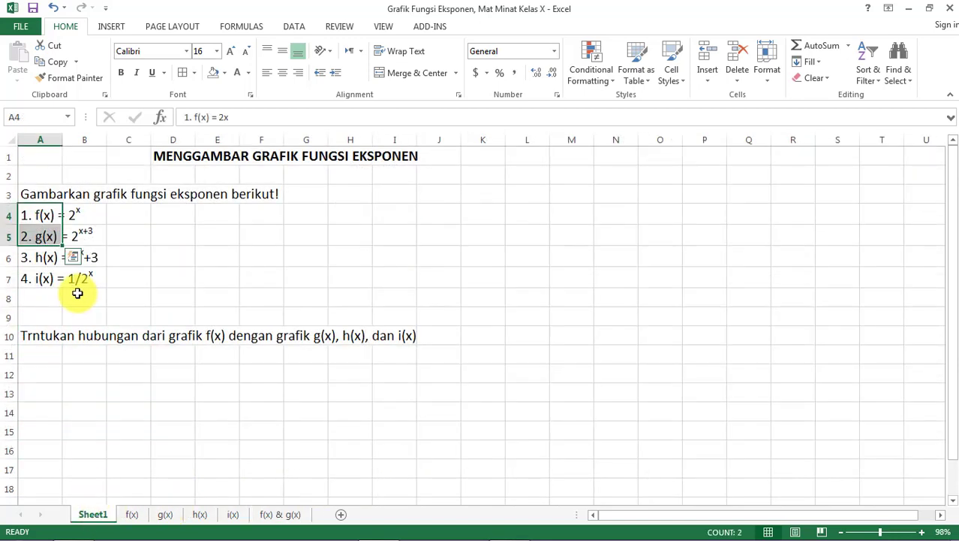
pyautogui.click(169, 369)
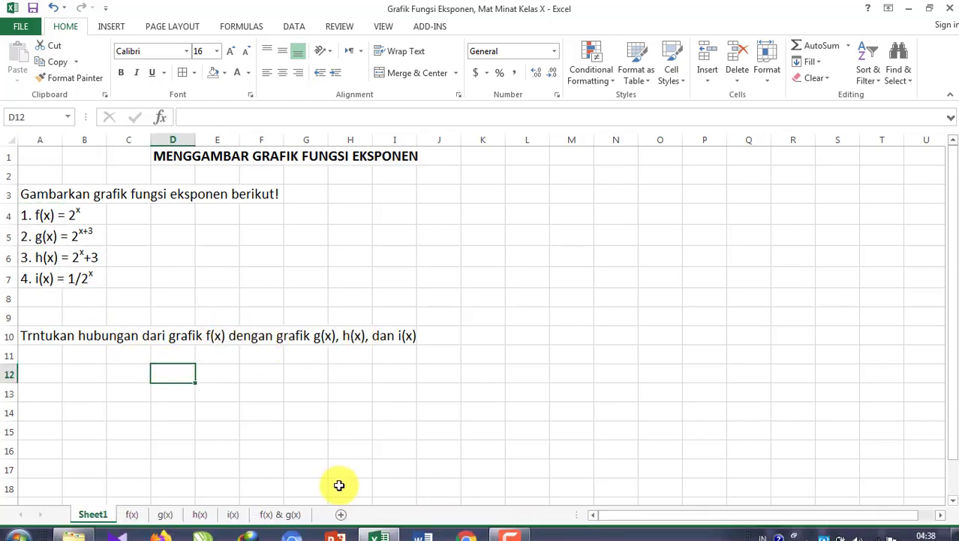
pyautogui.click(288, 515)
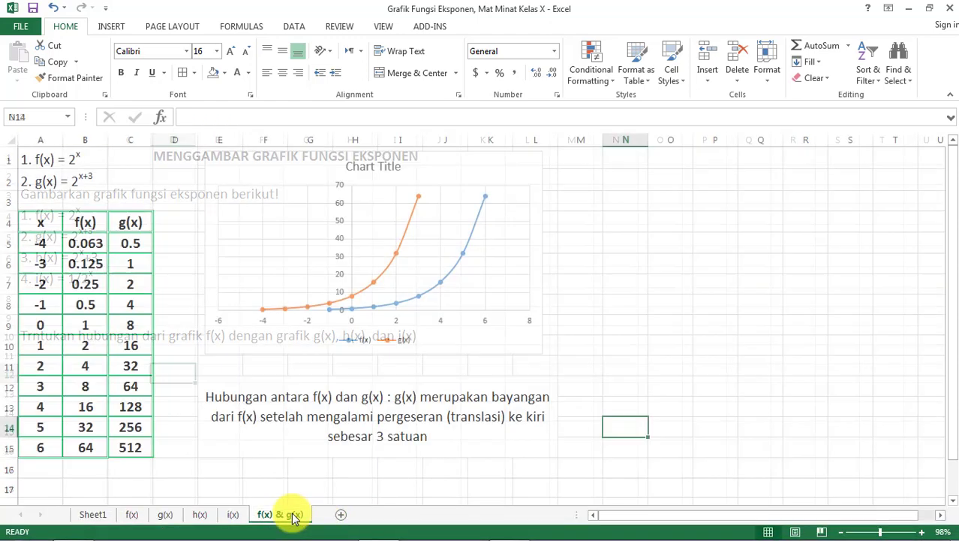
pyautogui.click(342, 517)
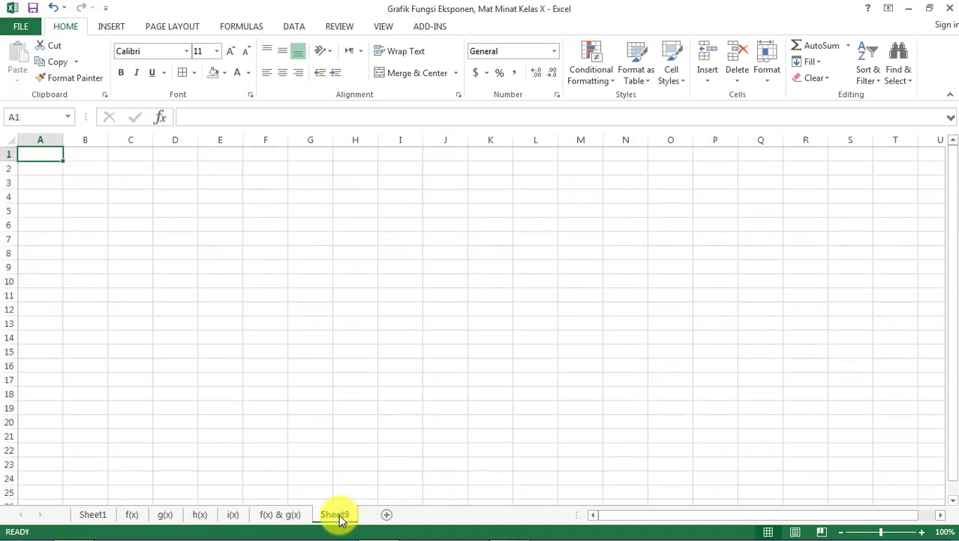
pyautogui.rightClick(335, 518)
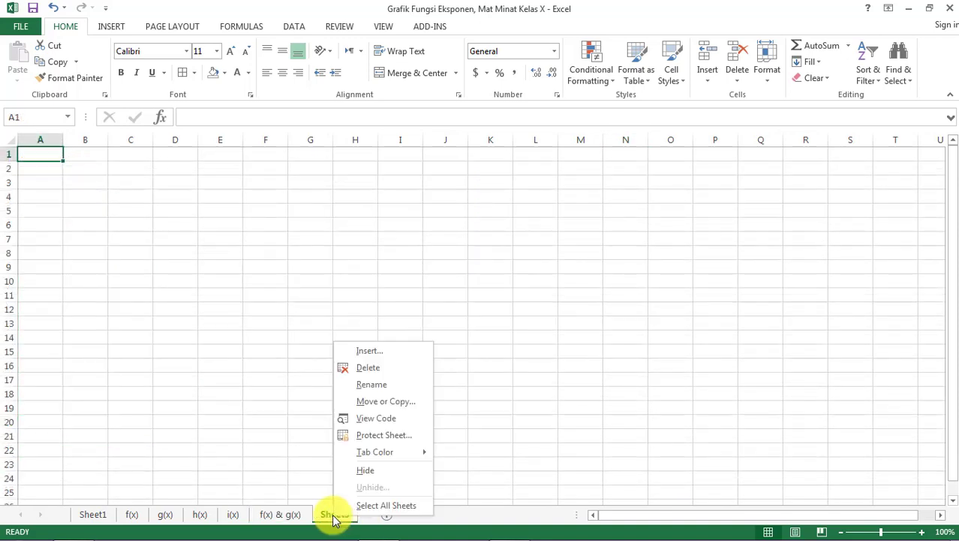
pyautogui.click(377, 385)
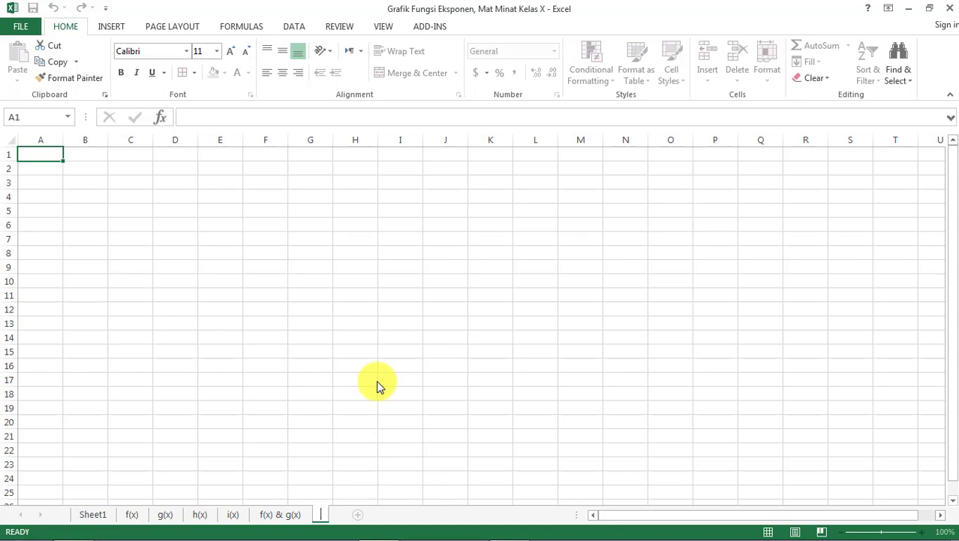
pyautogui.write('f(x) dan h(x)')
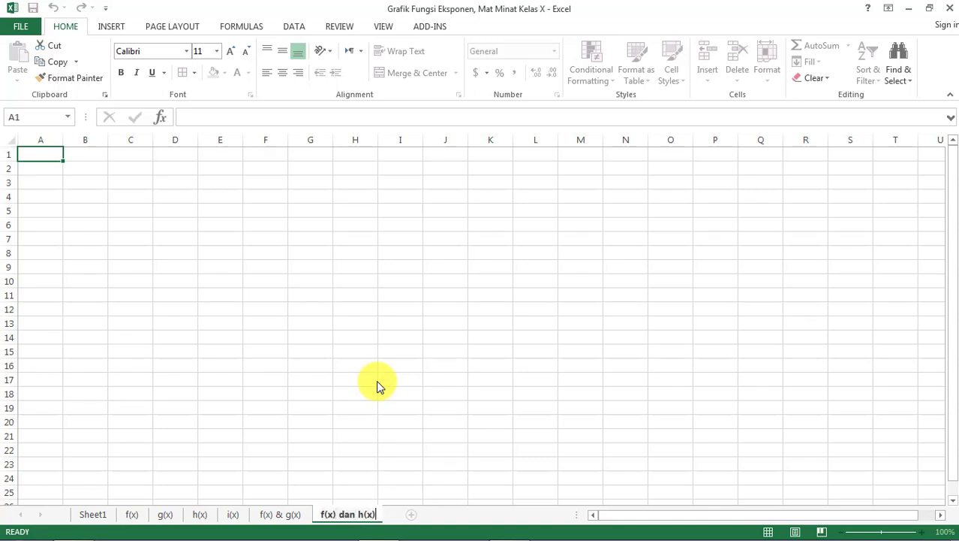
pyautogui.press('Return')
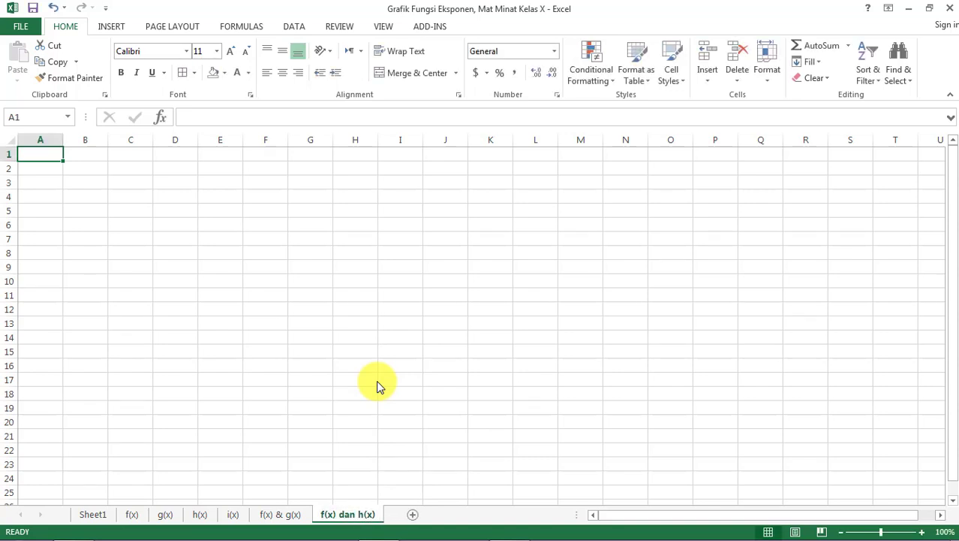
# - Copy the x, f(x), g(x) table from the f(x) & g(x) sheet into the f(x) dan h(x) sheet starting at A5
pyautogui.click(94, 514)
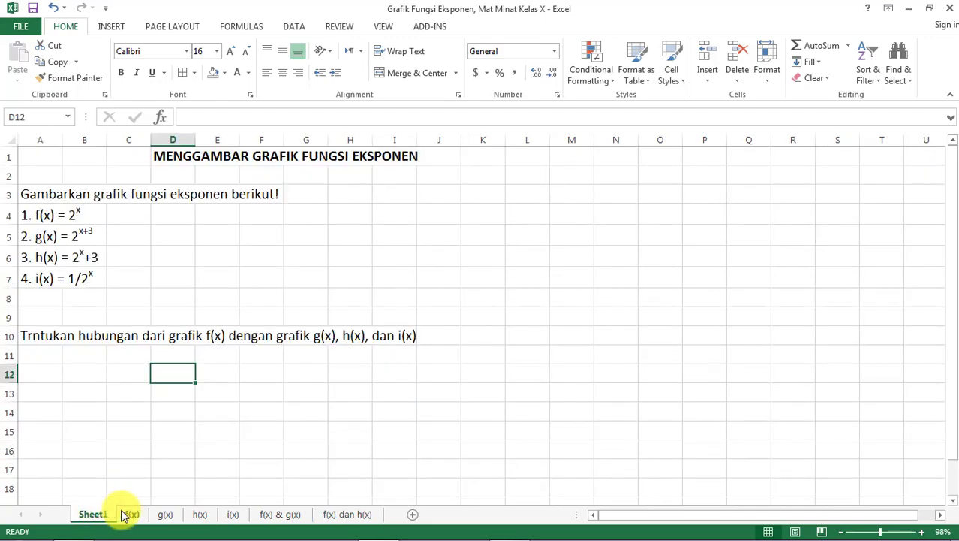
pyautogui.click(126, 515)
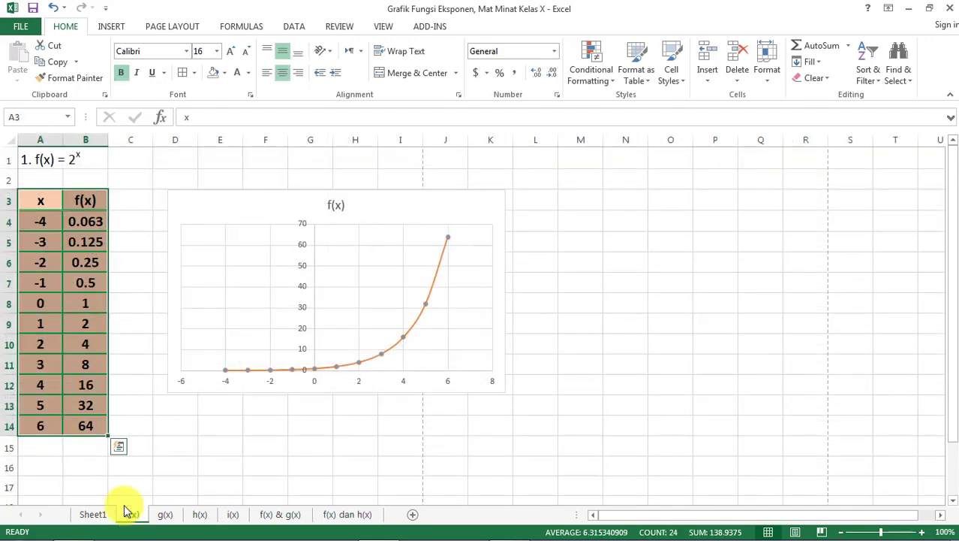
pyautogui.click(34, 200)
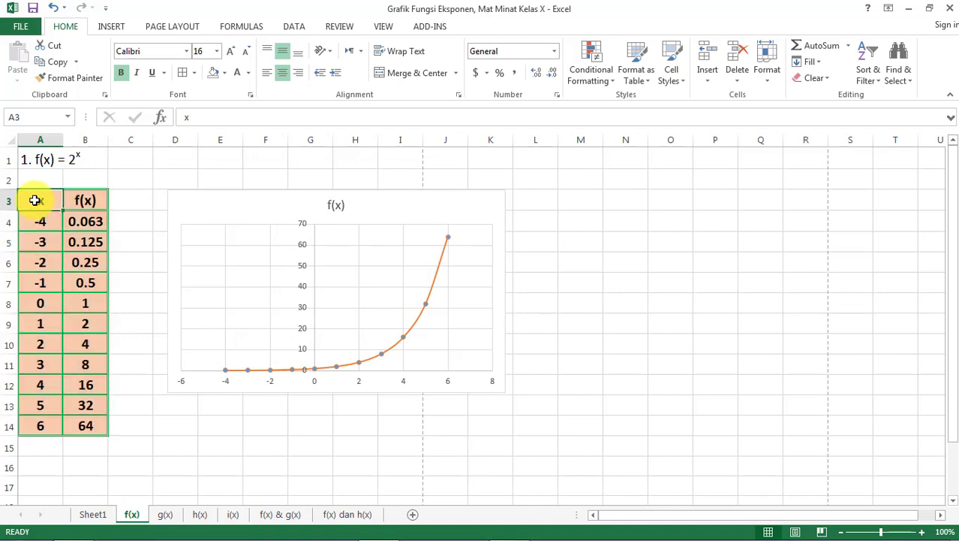
pyautogui.click(358, 514)
pyautogui.click(281, 514)
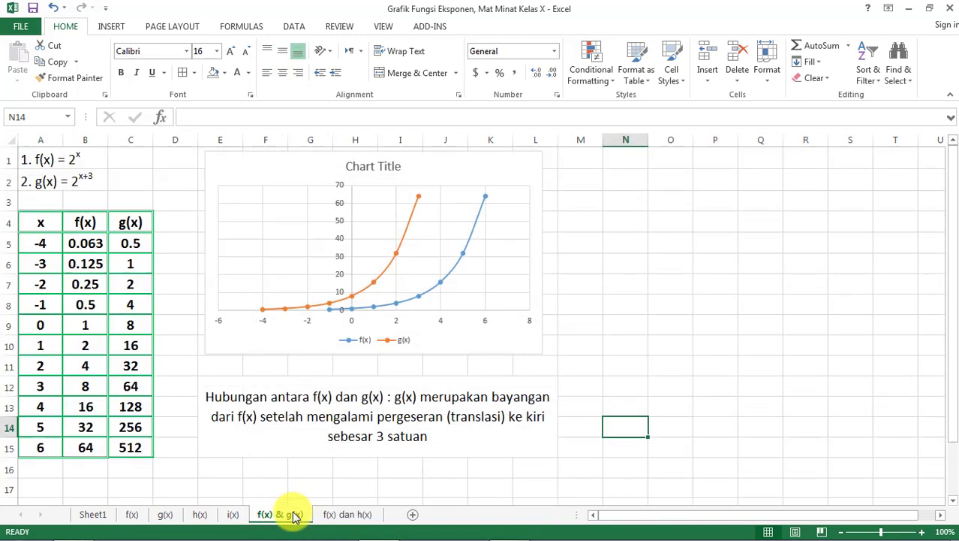
pyautogui.click(30, 224)
pyautogui.hotkey('ctrl', 'a')
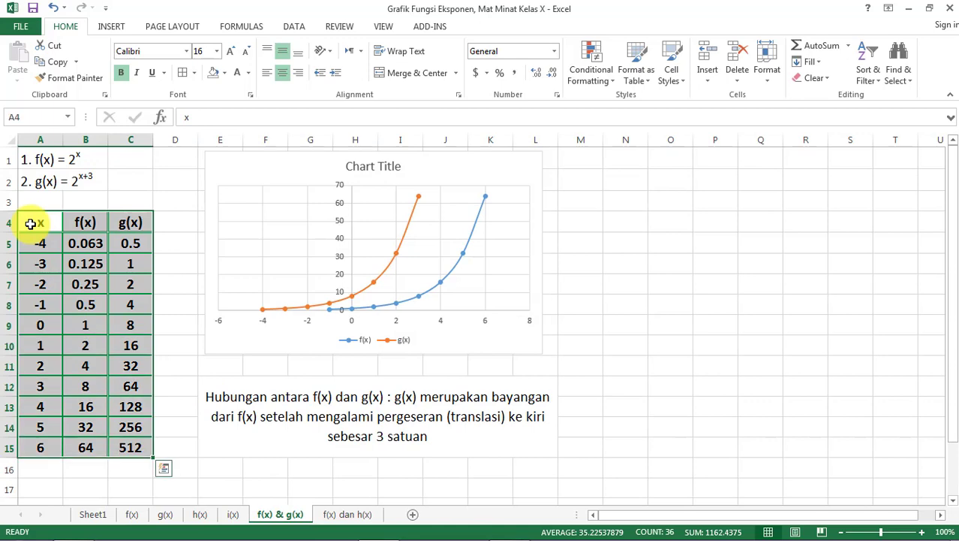
pyautogui.hotkey('ctrl', 'c')
pyautogui.click(343, 512)
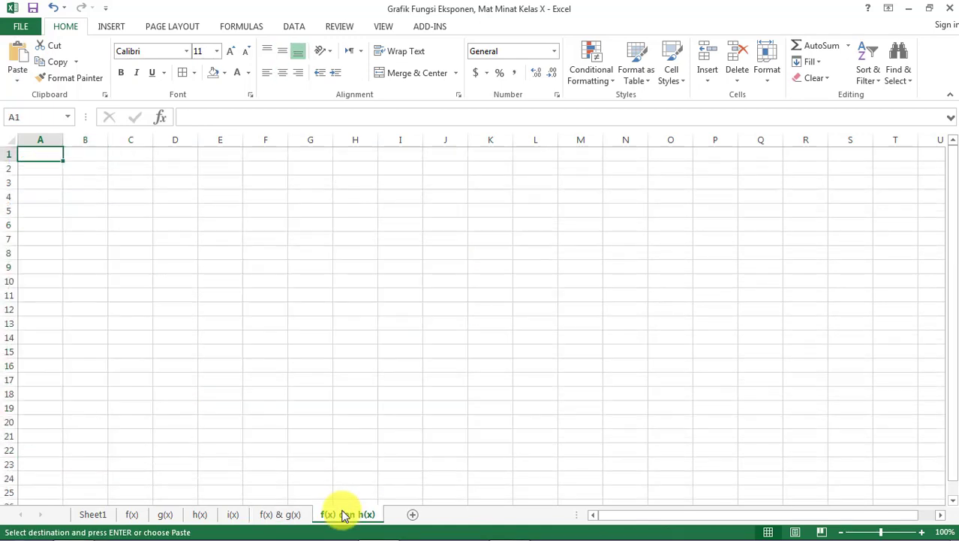
pyautogui.click(40, 205)
pyautogui.hotkey('ctrl', 'v')
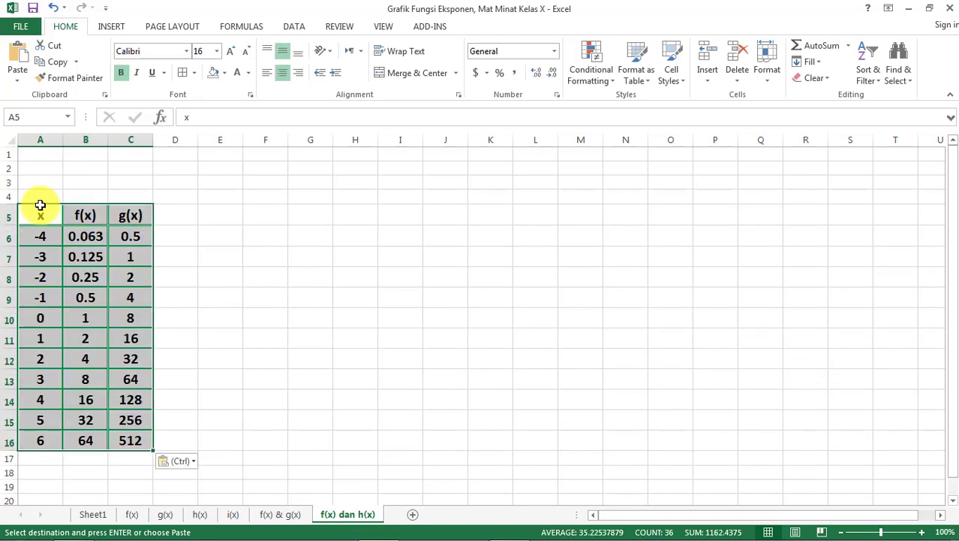
# - Set the font size of the entire f(x) dan h(x) sheet to 16
pyautogui.hotkey('ctrl', 'a')
pyautogui.press('Return')
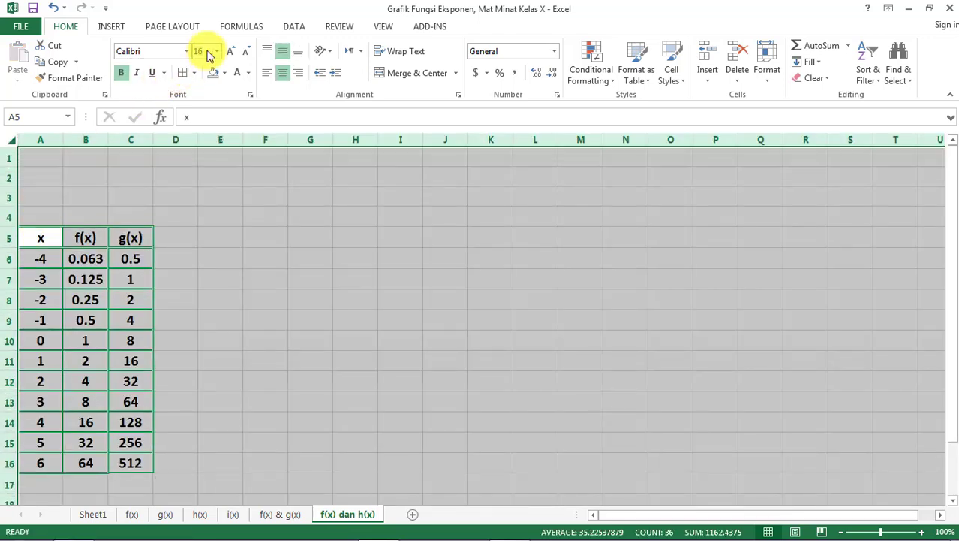
pyautogui.click(214, 222)
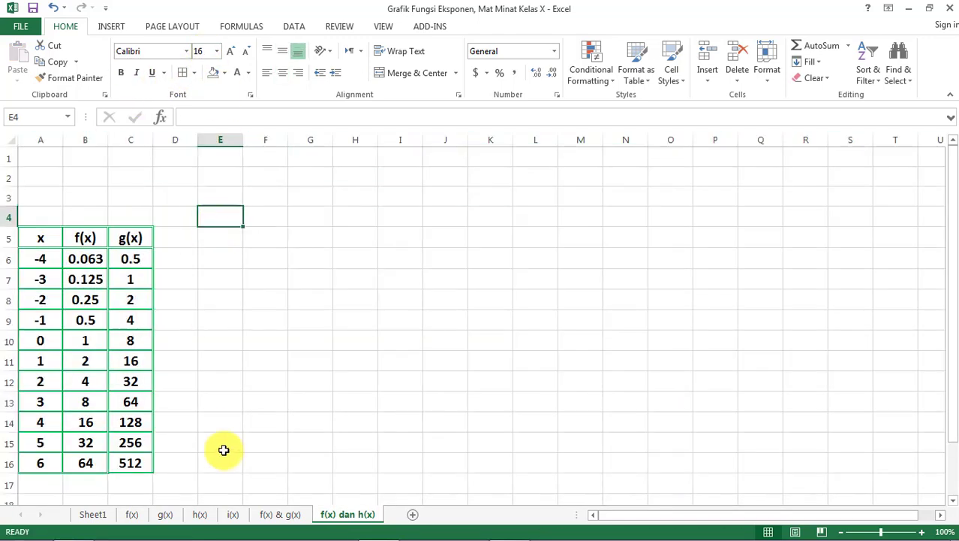
# - Copy the function label in A1 of the f(x) sheet into A1 of the f(x) dan h(x) sheet
pyautogui.click(274, 515)
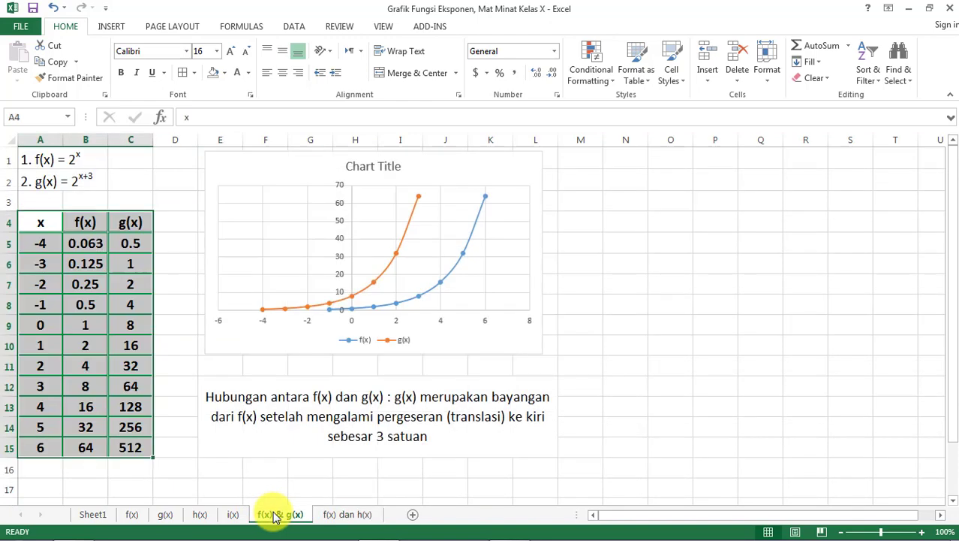
pyautogui.click(133, 515)
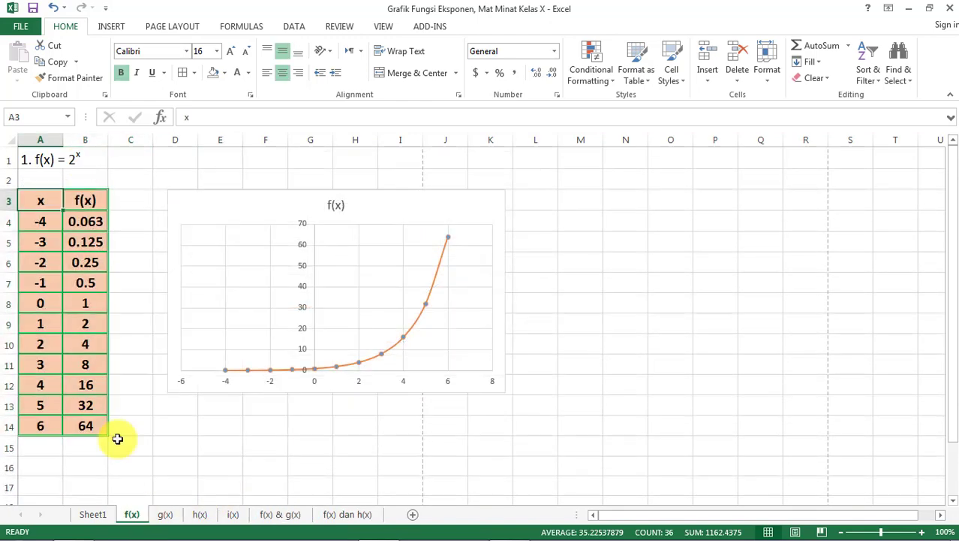
pyautogui.click(29, 160)
pyautogui.hotkey('ctrl', 'c')
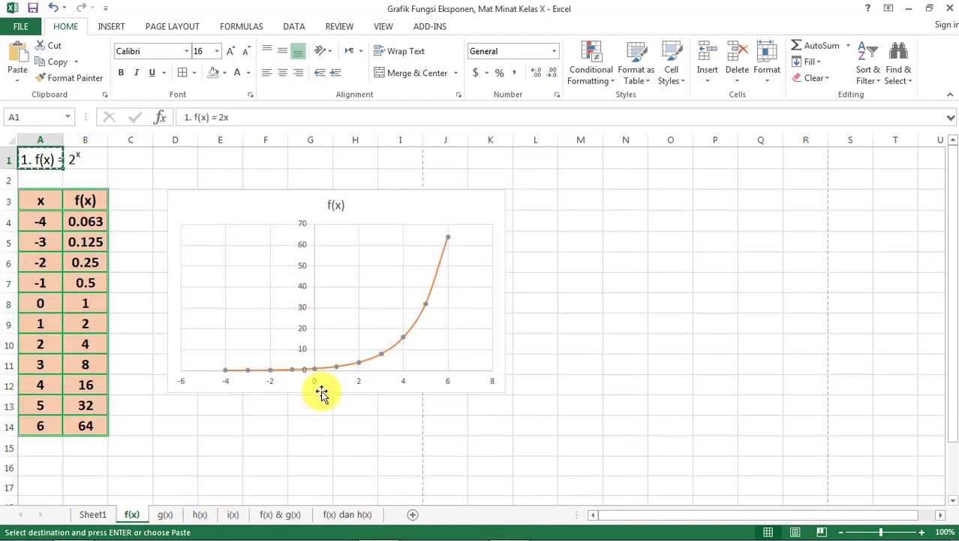
pyautogui.click(349, 517)
pyautogui.click(39, 155)
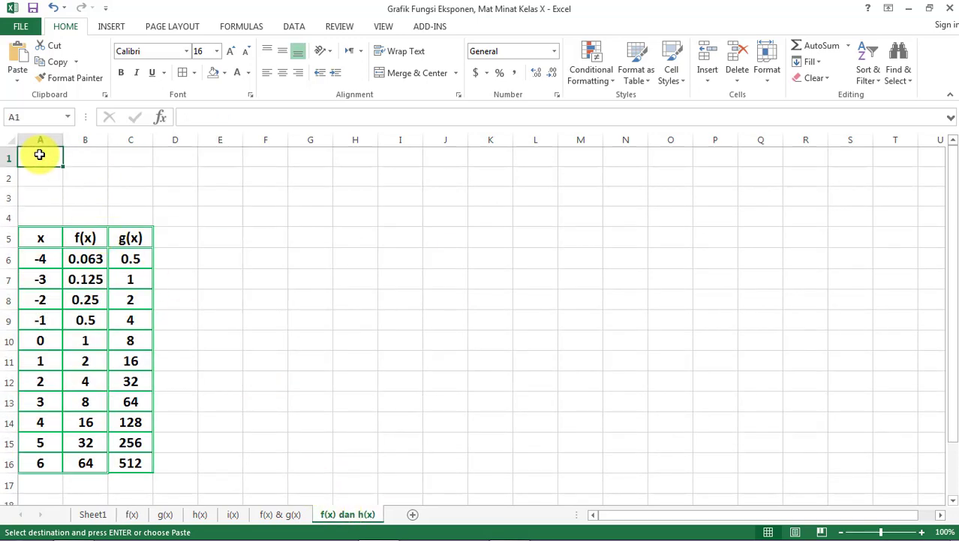
pyautogui.hotkey('ctrl', 'v')
# - Copy the function label in A1 of the h(x) sheet into A2 of the f(x) dan h(x) sheet
pyautogui.click(199, 514)
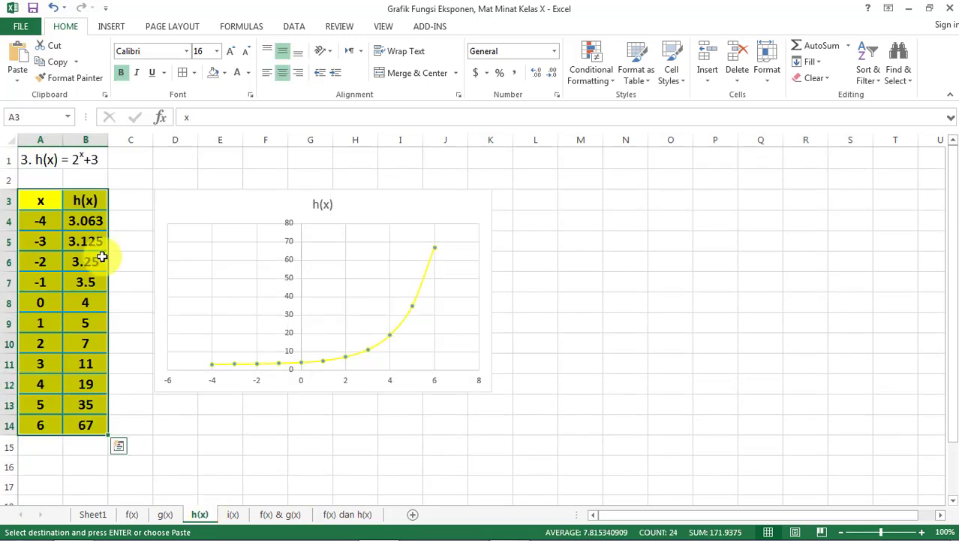
pyautogui.click(33, 160)
pyautogui.hotkey('ctrl', 'c')
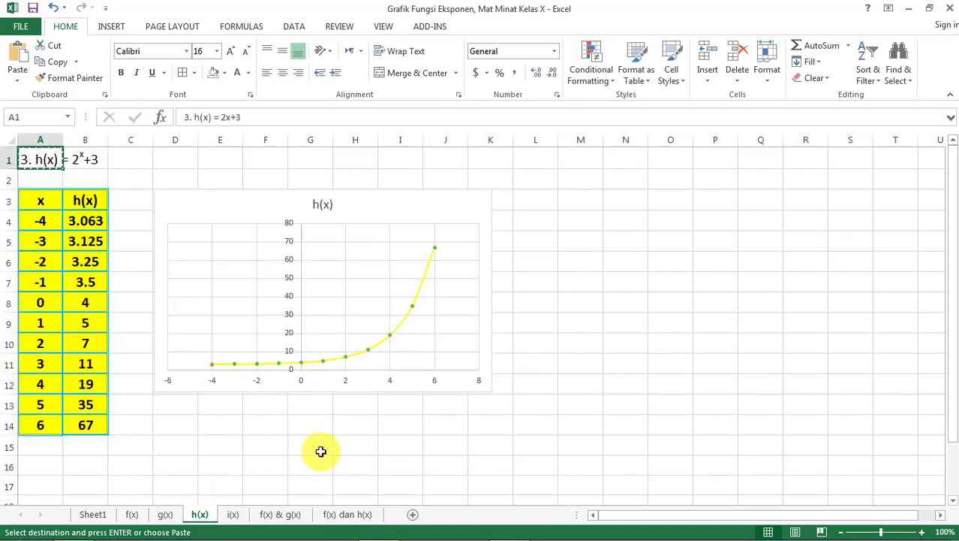
pyautogui.click(347, 515)
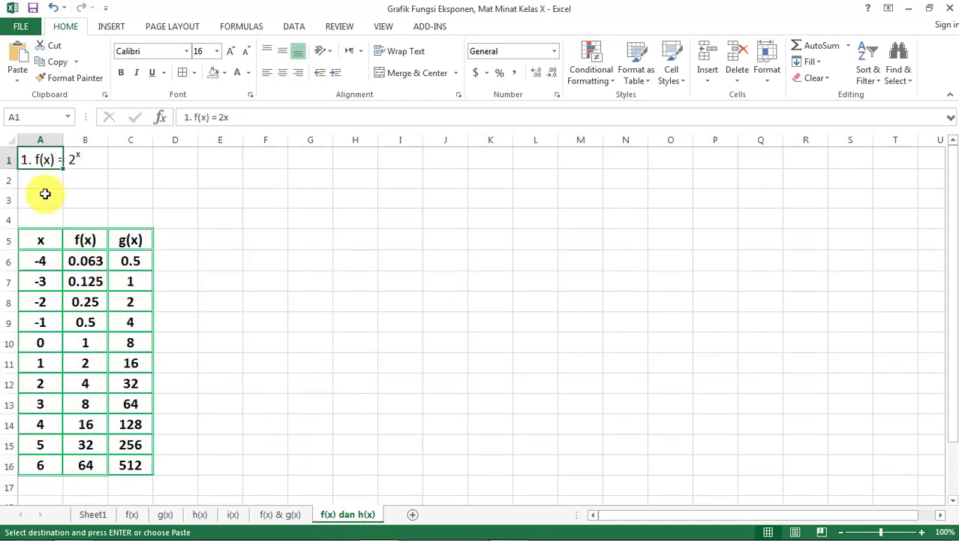
pyautogui.click(46, 185)
pyautogui.hotkey('ctrl', 'v')
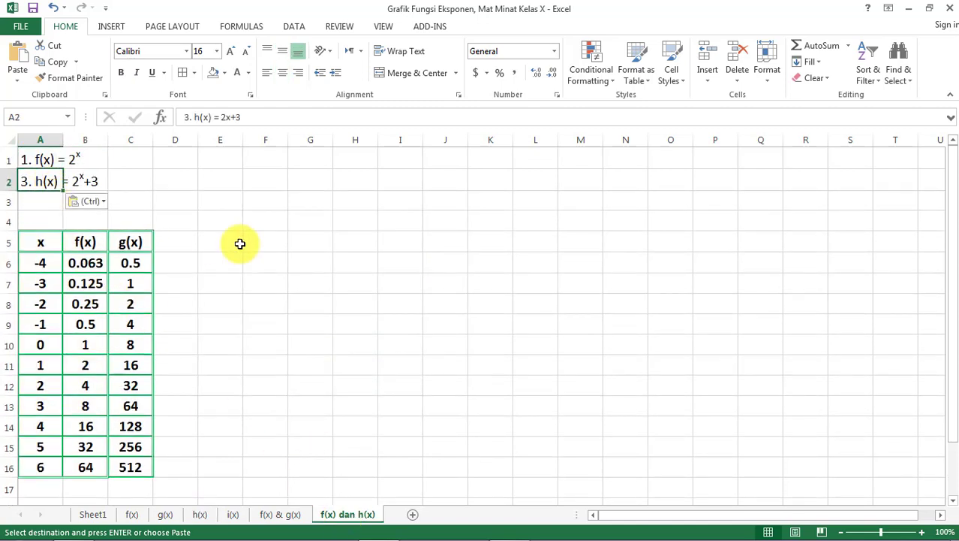
pyautogui.click(240, 244)
pyautogui.press('Escape')
pyautogui.click(242, 263)
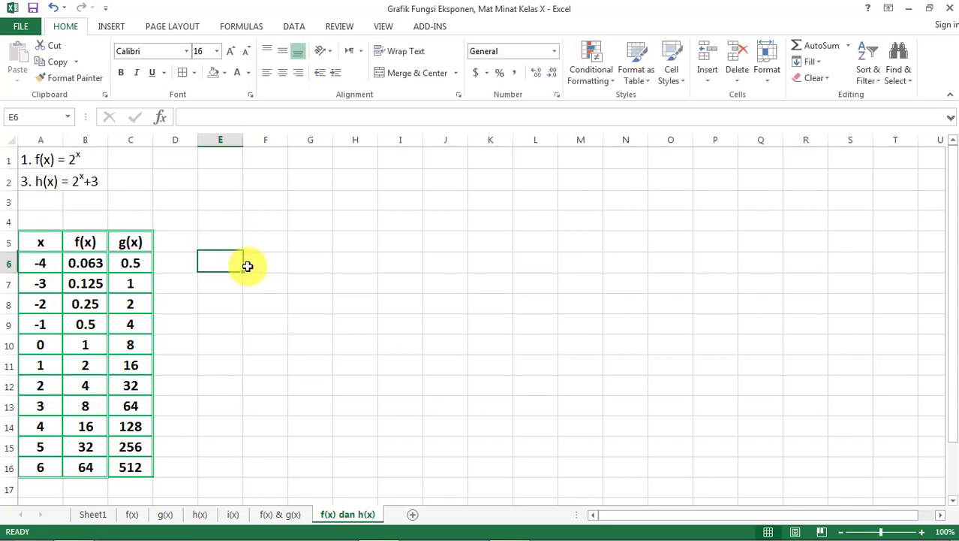
# - Change the table header in C5 to h(x)
pyautogui.click(129, 242)
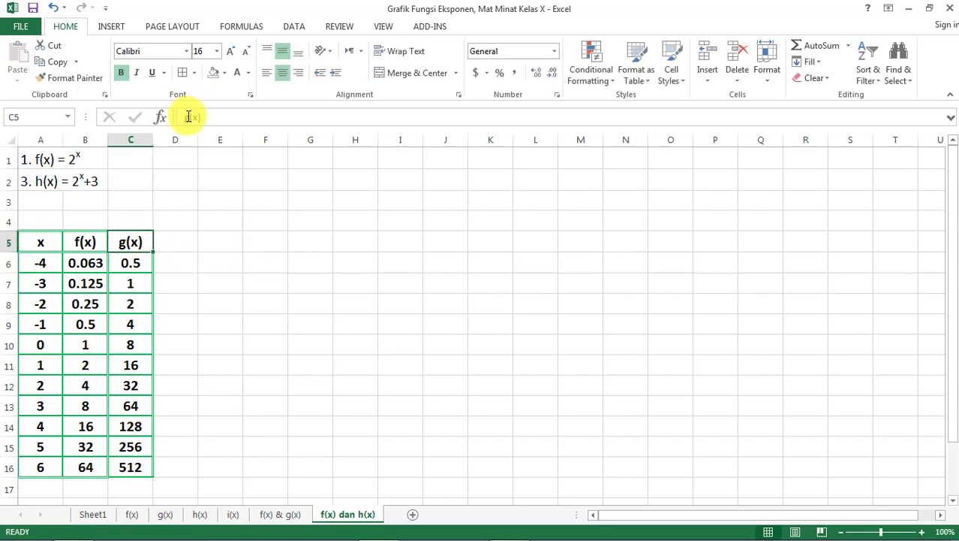
pyautogui.click(188, 118)
pyautogui.press('Return')
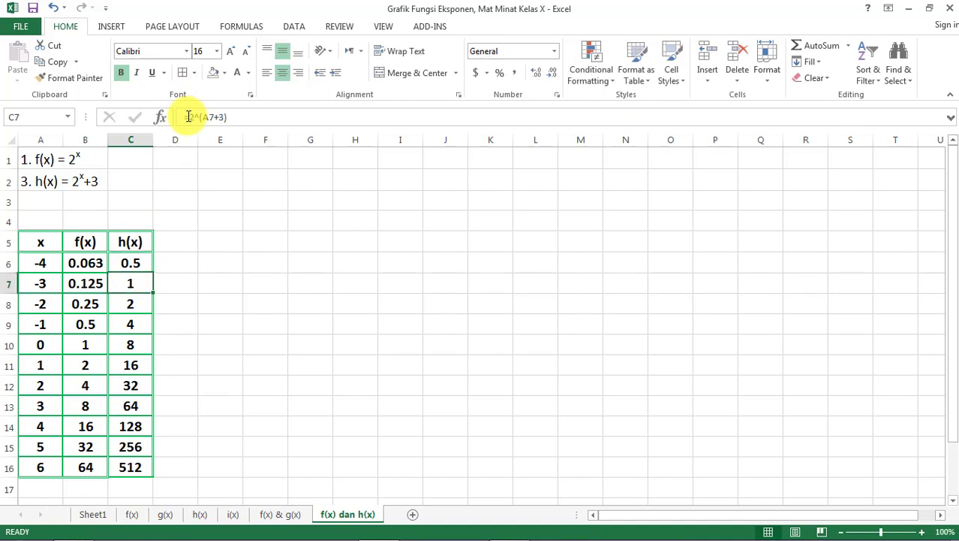
# - Clear the copied g(x) values from C6:C16 under the h(x) header
pyautogui.hotkey('ctrl', 'shift', 'Down')
pyautogui.press('Delete')
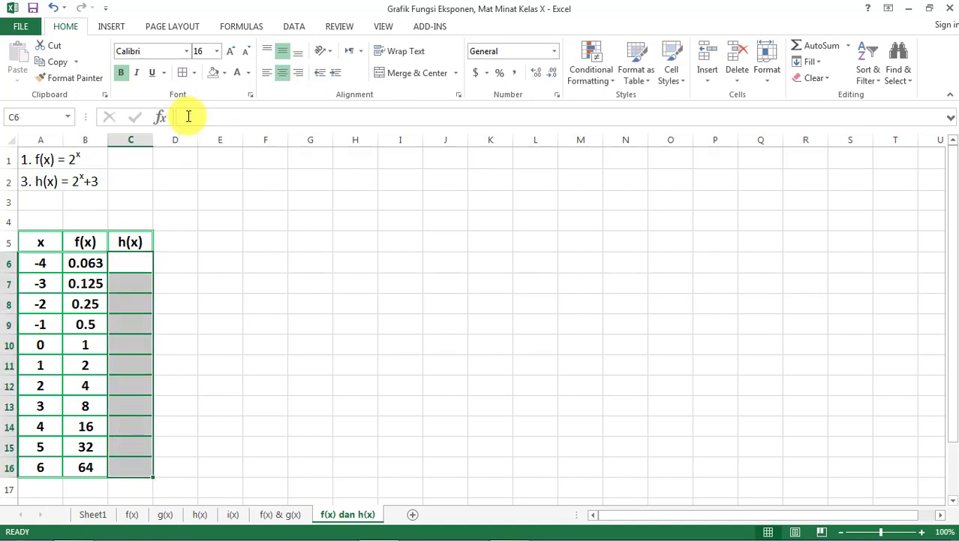
pyautogui.click(264, 318)
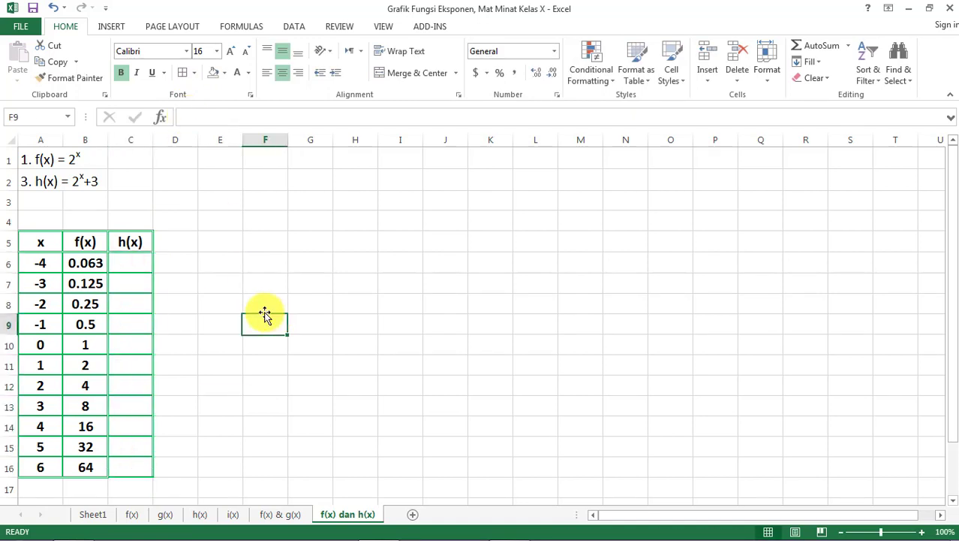
# - Enter the formula =(2^A6)+3 in C6 under the h(x) header on the f(x) dan h(x) sheet
pyautogui.click(134, 266)
pyautogui.click(92, 265)
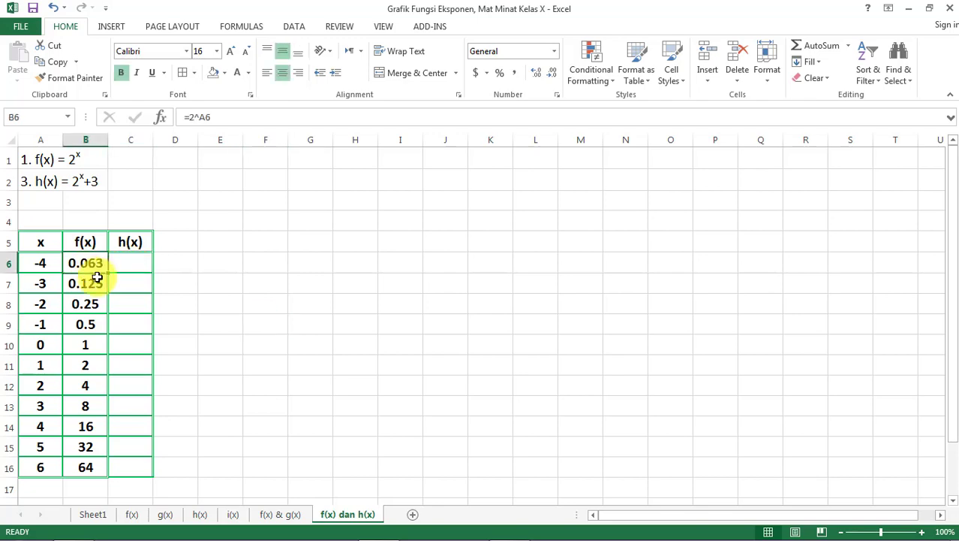
pyautogui.click(133, 515)
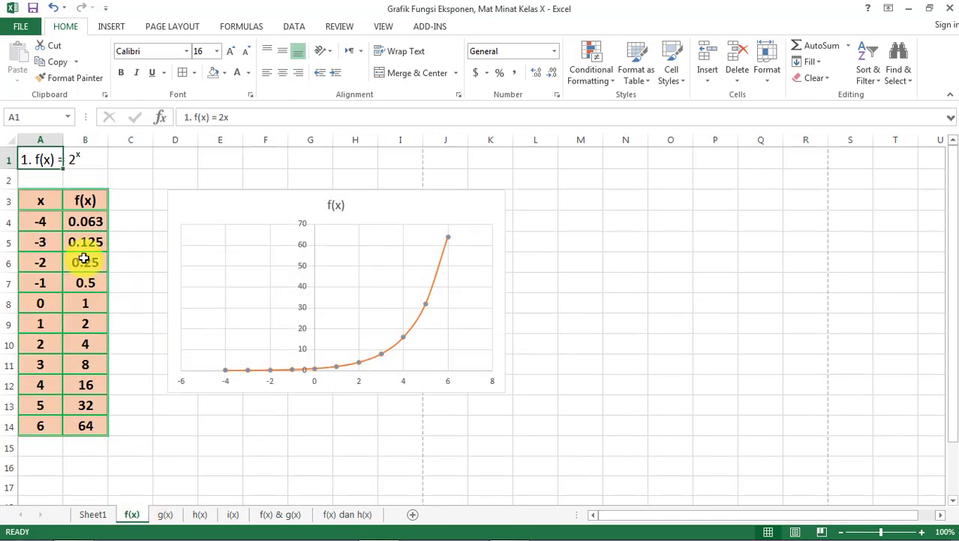
pyautogui.click(201, 515)
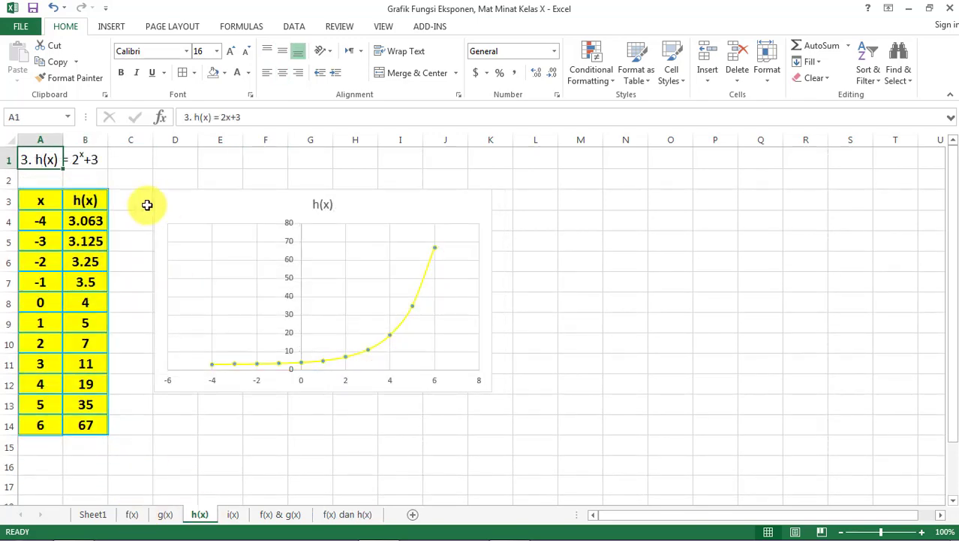
pyautogui.click(353, 517)
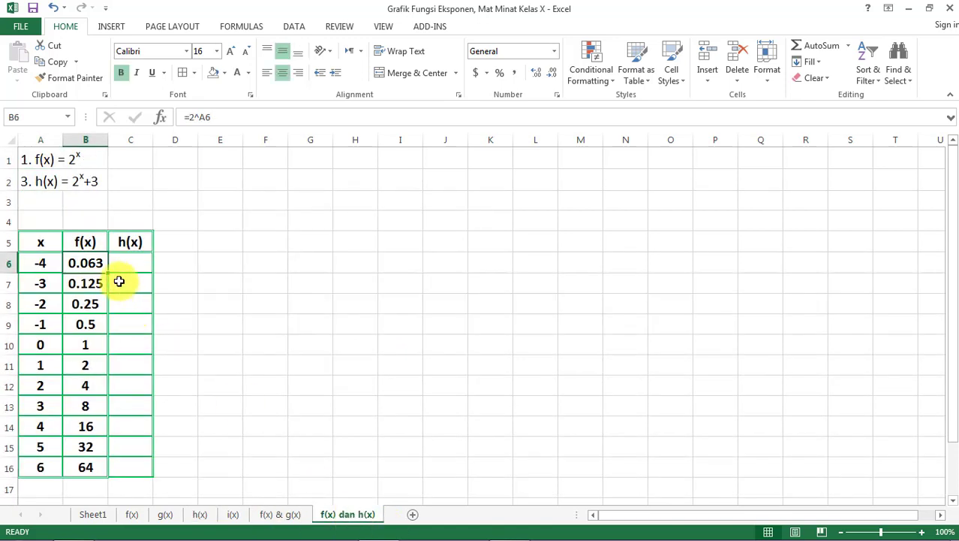
pyautogui.click(133, 264)
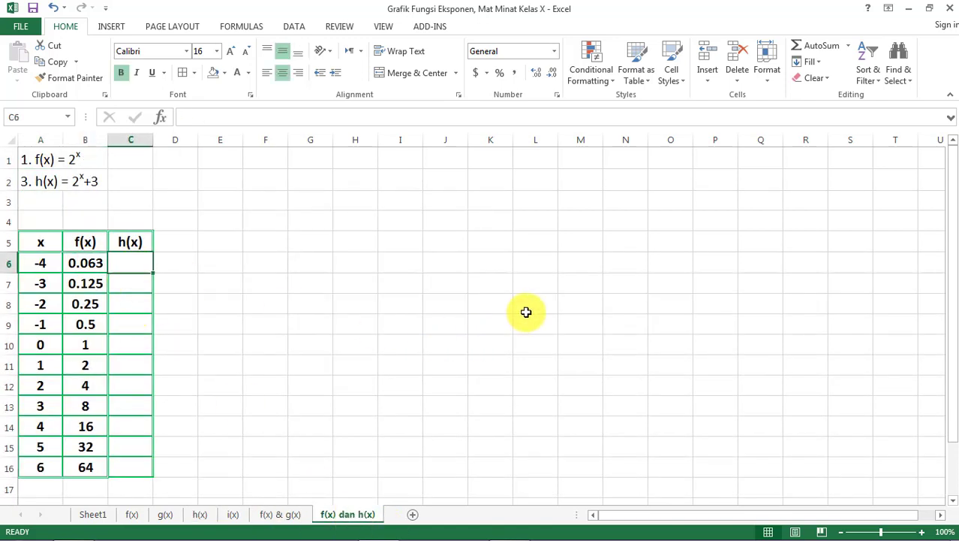
pyautogui.write('=(2^')
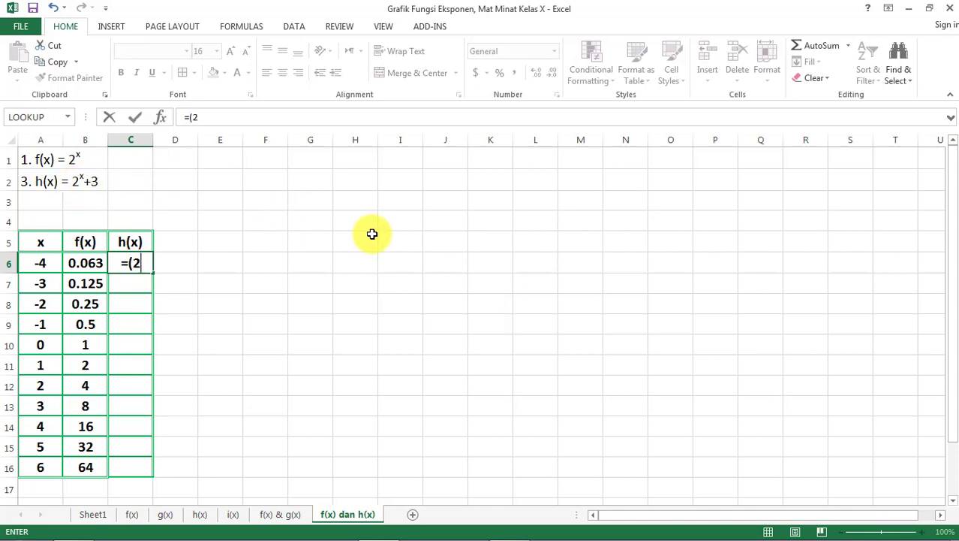
pyautogui.click(44, 262)
pyautogui.write(')')
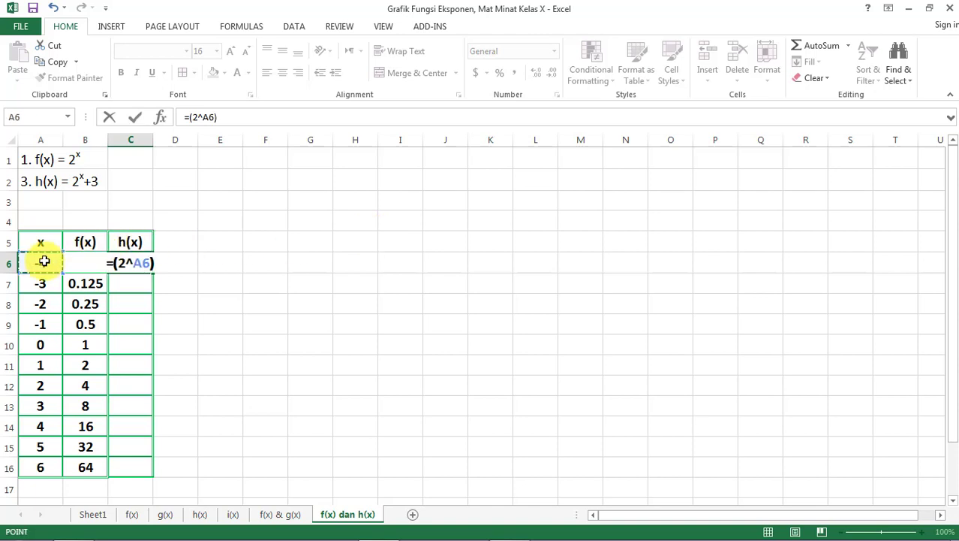
pyautogui.write('+3')
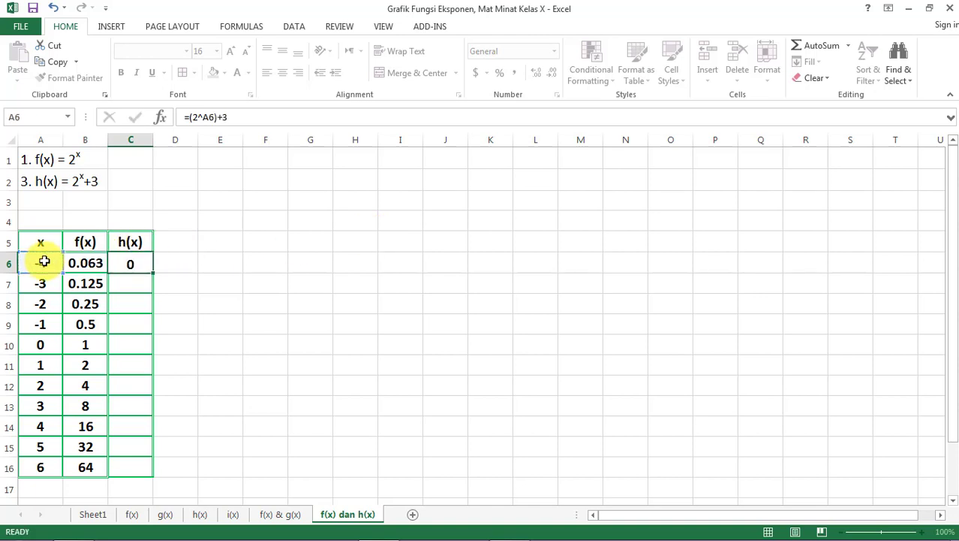
pyautogui.press('Return')
# - Fill the h(x) formula from C6 down to C16
pyautogui.click(130, 264)
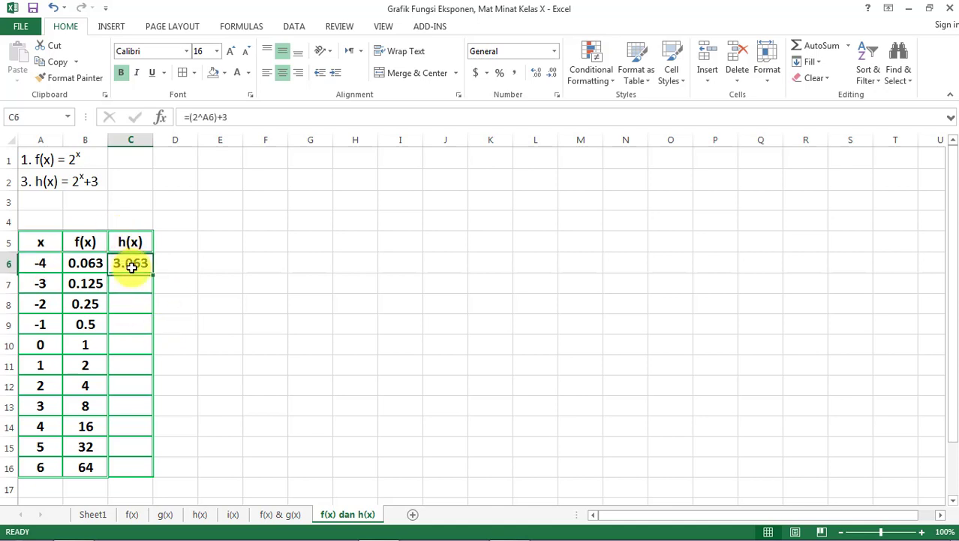
pyautogui.moveTo(152, 272); pyautogui.dragTo(146, 476)
pyautogui.click(264, 427)
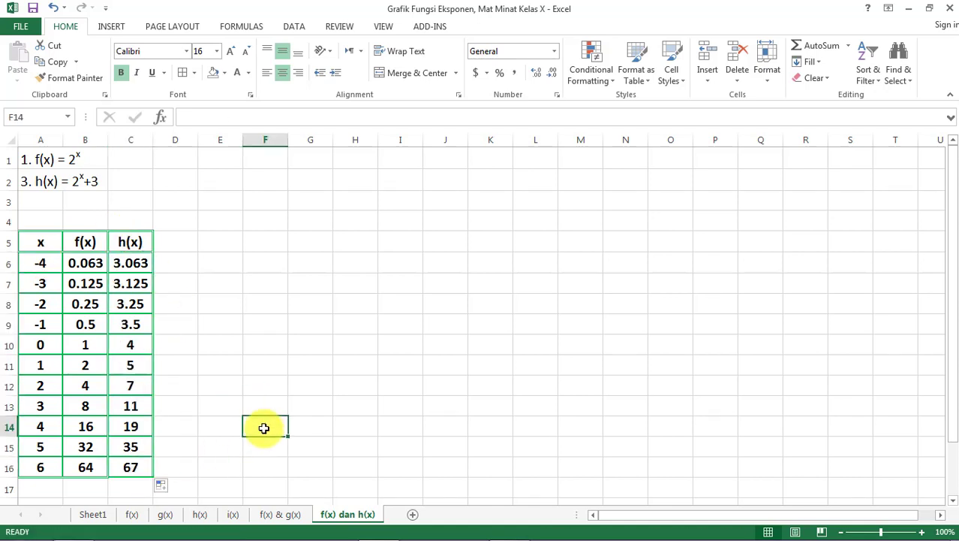
# - Insert a scatter chart with smooth lines and markers from the x, f(x) and h(x) table in A5:C16
pyautogui.click(39, 241)
pyautogui.hotkey('ctrl', 'shift', 'Right')
pyautogui.hotkey('ctrl', 'shift', 'Down')
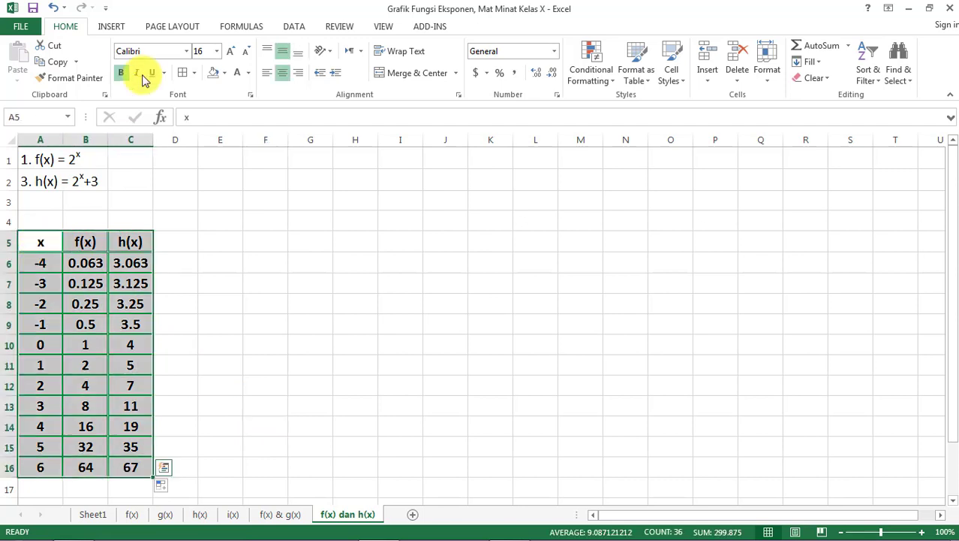
pyautogui.click(120, 30)
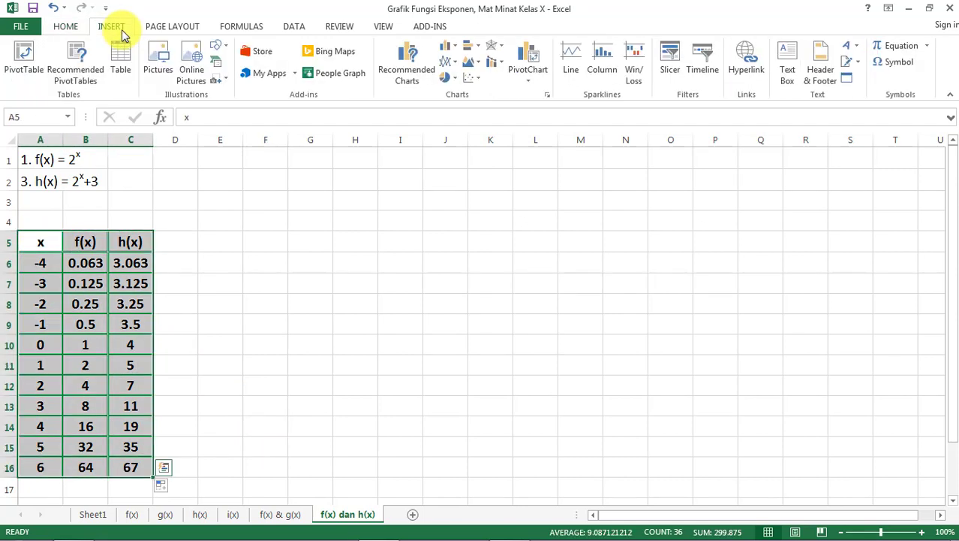
pyautogui.click(545, 94)
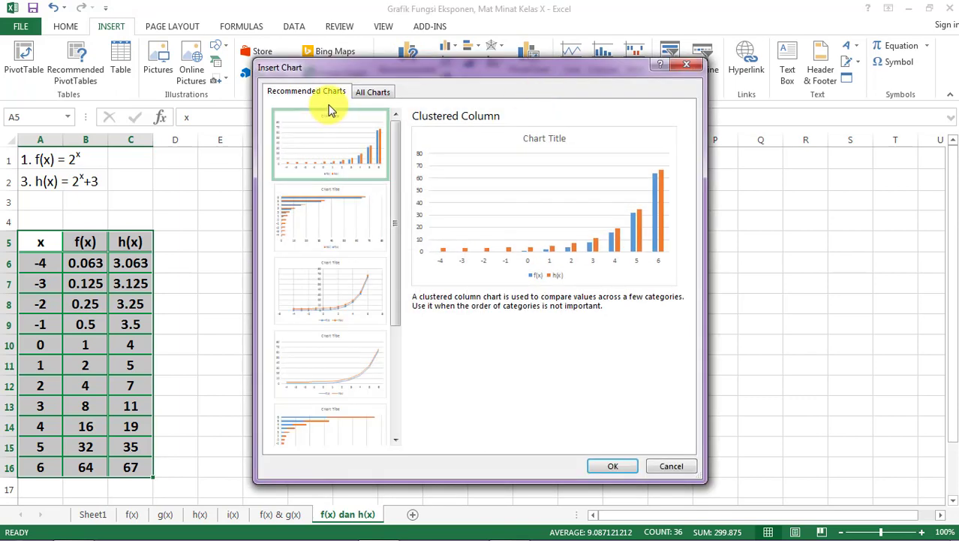
pyautogui.click(373, 92)
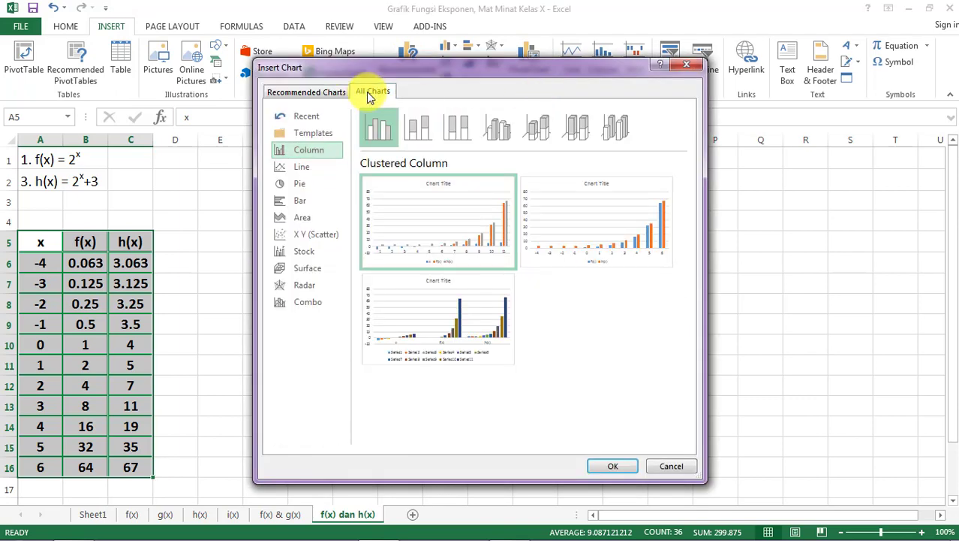
pyautogui.click(314, 235)
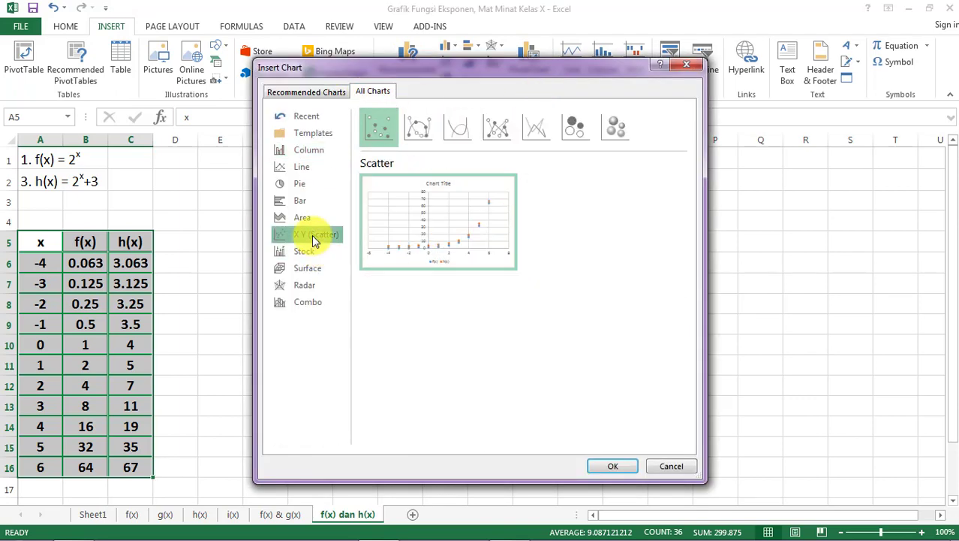
pyautogui.click(421, 134)
pyautogui.click(605, 467)
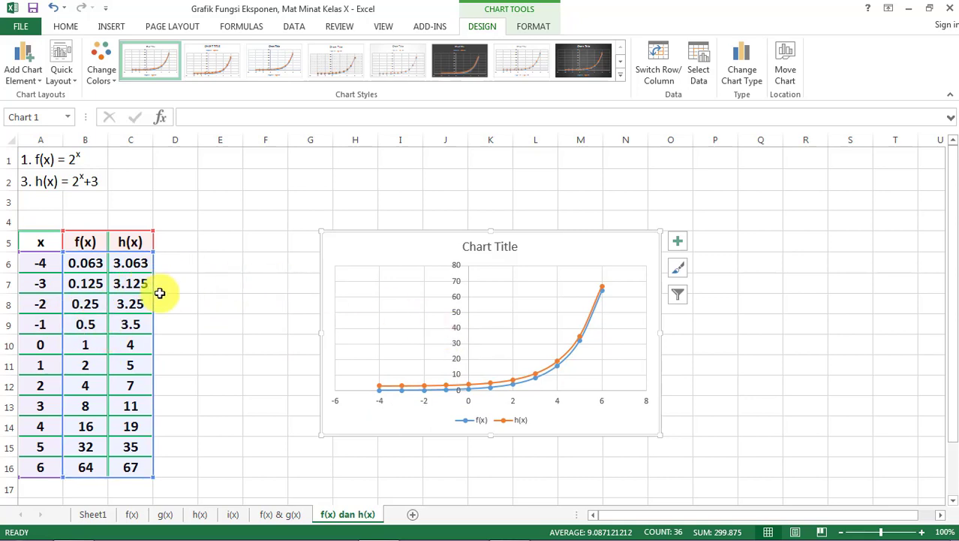
pyautogui.click(696, 366)
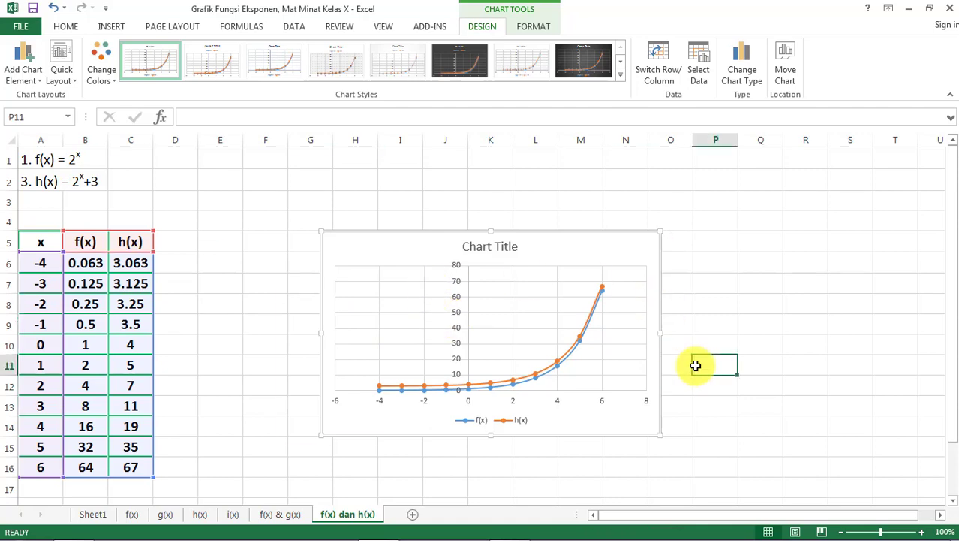
pyautogui.click(501, 387)
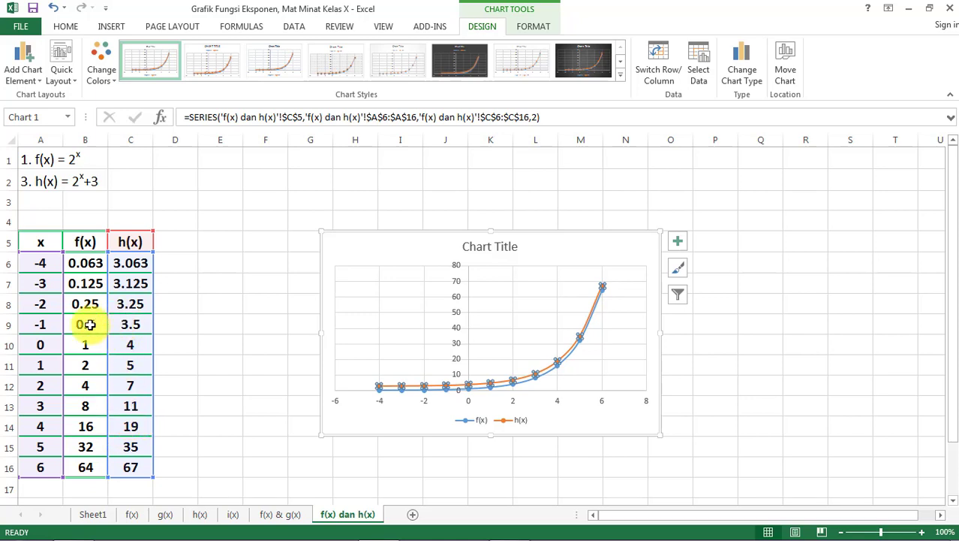
pyautogui.click(245, 443)
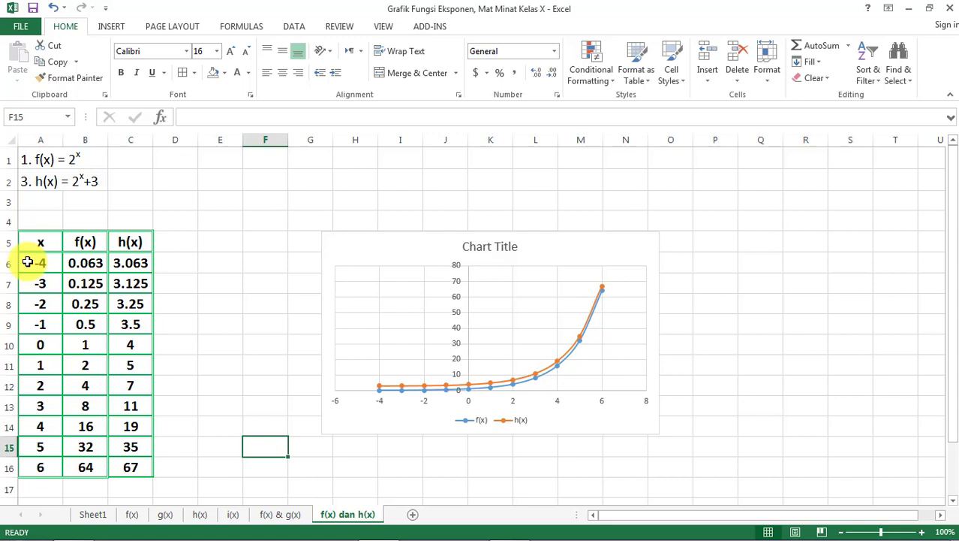
# - Delete the sheet rows holding x = -4 and -3, and the rows holding x = 5 and 6
pyautogui.moveTo(10, 262); pyautogui.dragTo(12, 287)
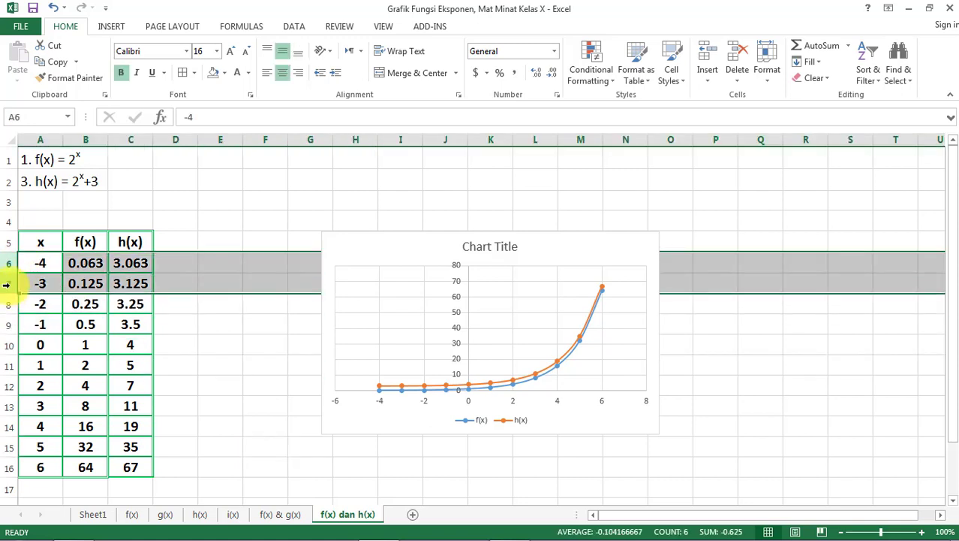
pyautogui.rightClick(6, 285)
pyautogui.click(44, 402)
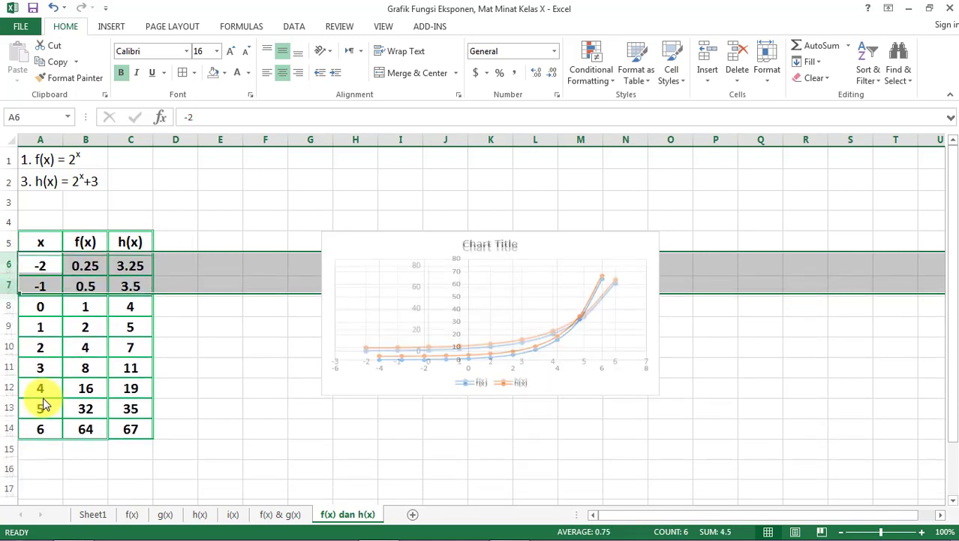
pyautogui.moveTo(3, 406); pyautogui.dragTo(10, 425)
pyautogui.rightClick(6, 425)
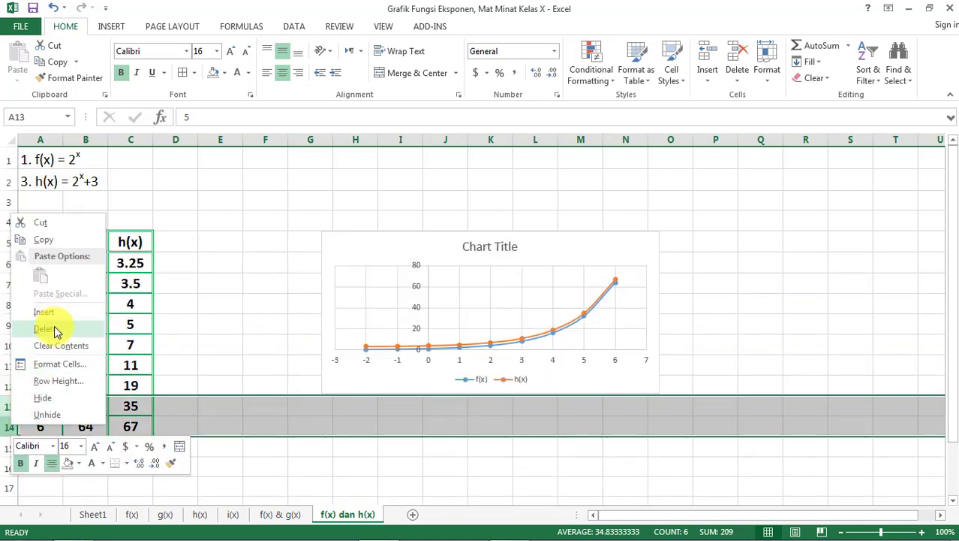
pyautogui.click(56, 328)
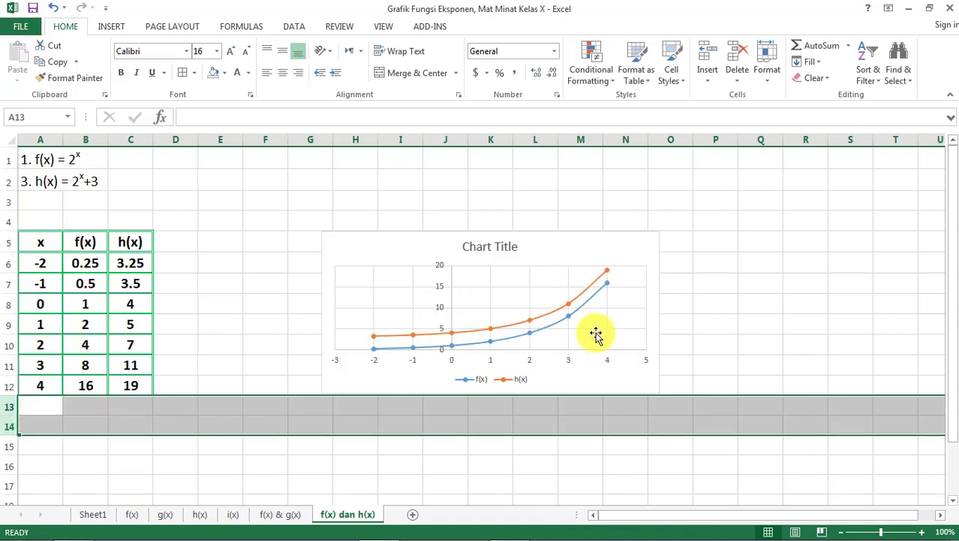
# - Move the chart closer to the table and enlarge it to span about columns E to N and rows 1 to 17
pyautogui.moveTo(413, 250); pyautogui.dragTo(285, 248)
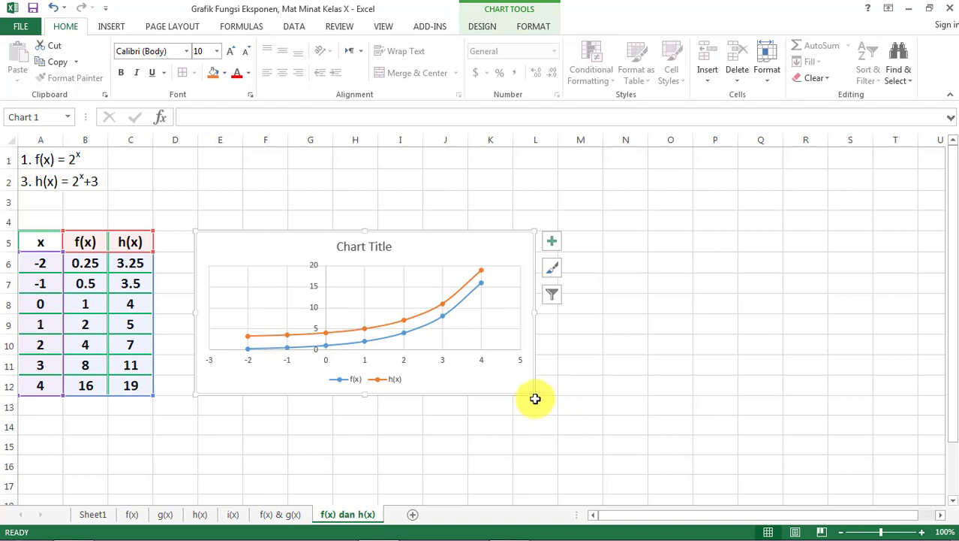
pyautogui.moveTo(533, 392); pyautogui.dragTo(600, 469)
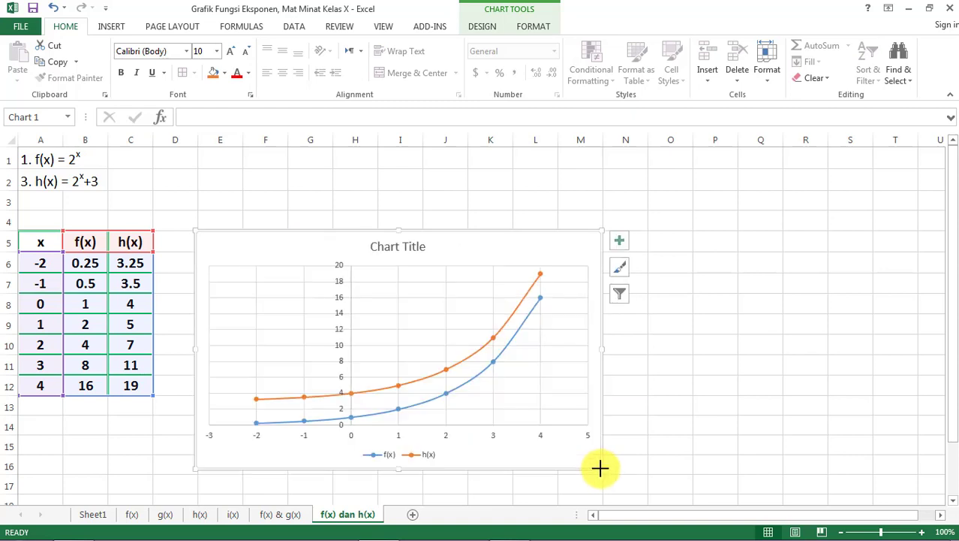
pyautogui.moveTo(508, 246); pyautogui.dragTo(509, 176)
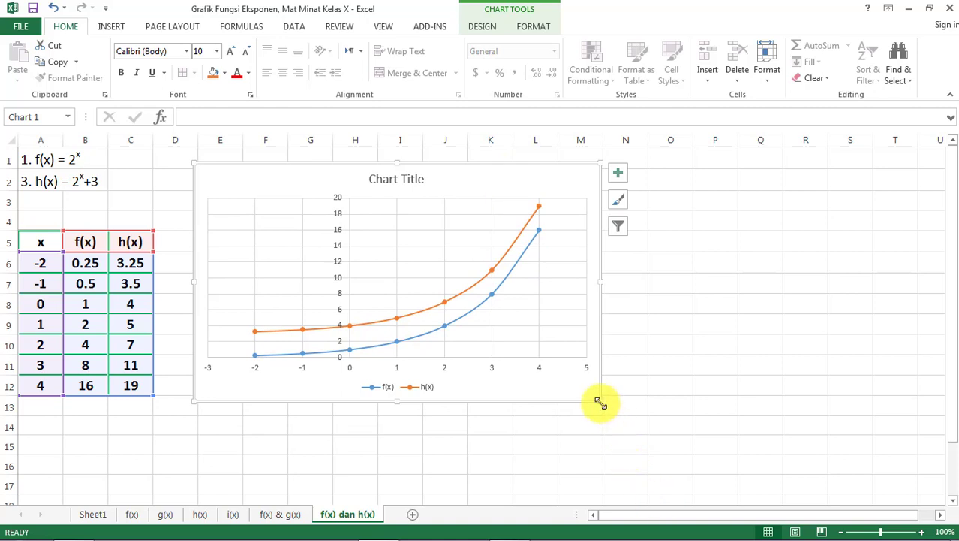
pyautogui.moveTo(611, 426); pyautogui.dragTo(629, 492)
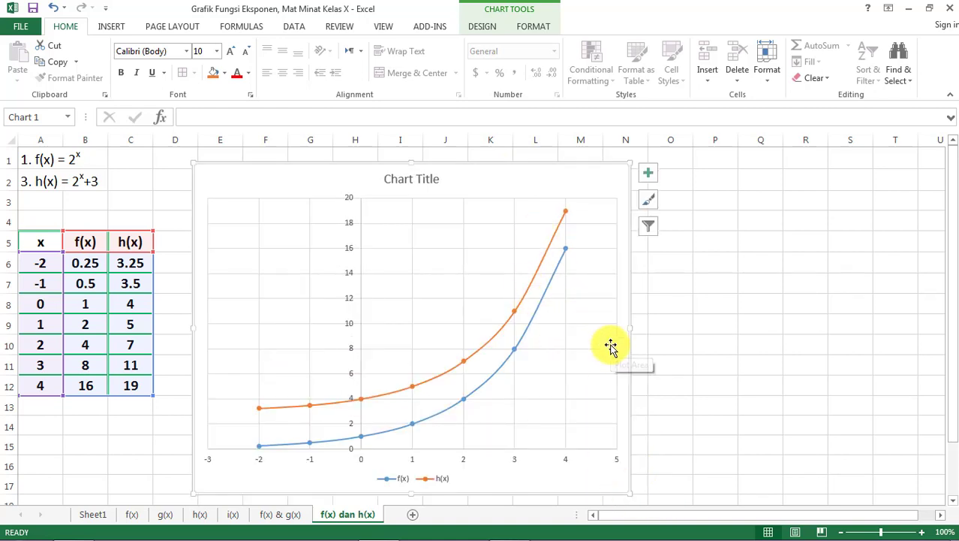
pyautogui.click(682, 347)
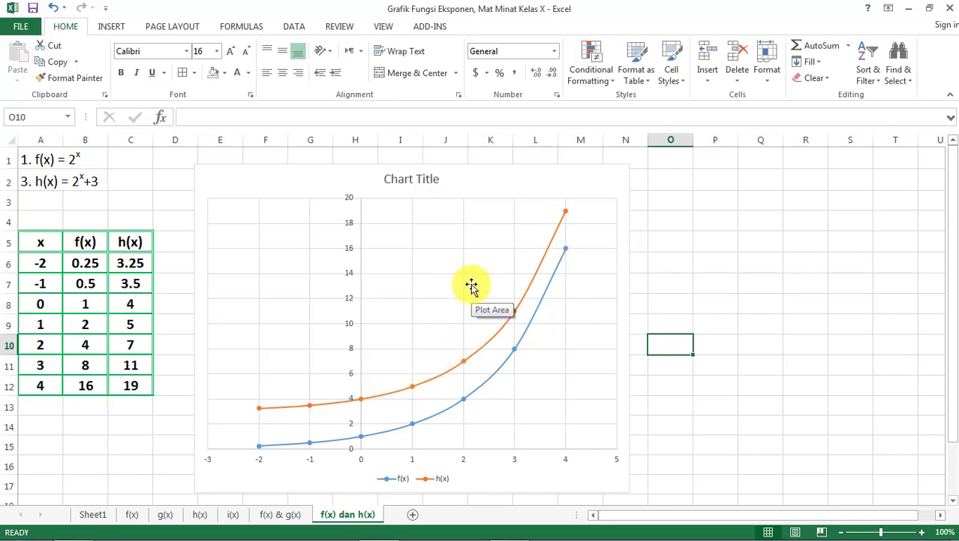
# - Consult the f(x) & g(x) sheet for comparison and shift the f(x) dan h(x) chart slightly up to the top of row 1
pyautogui.click(277, 513)
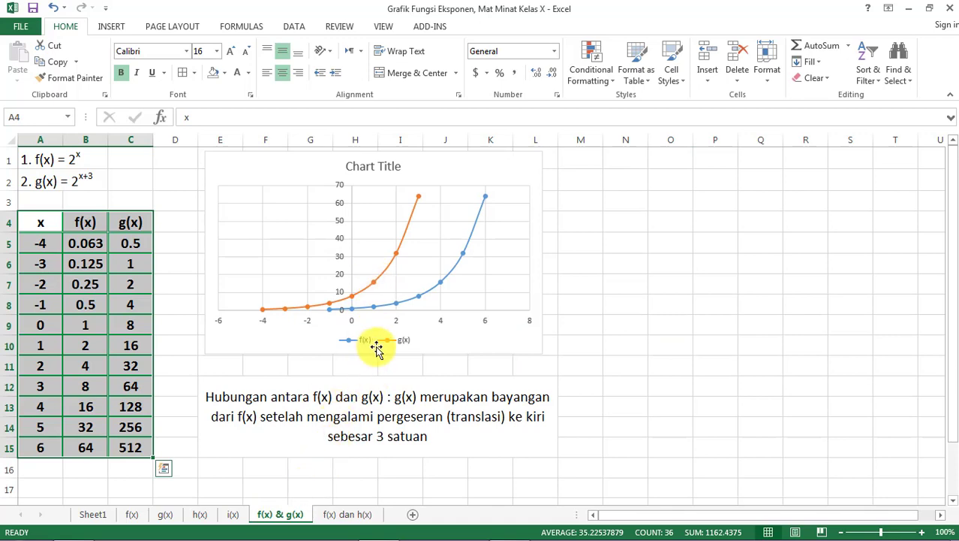
pyautogui.click(337, 515)
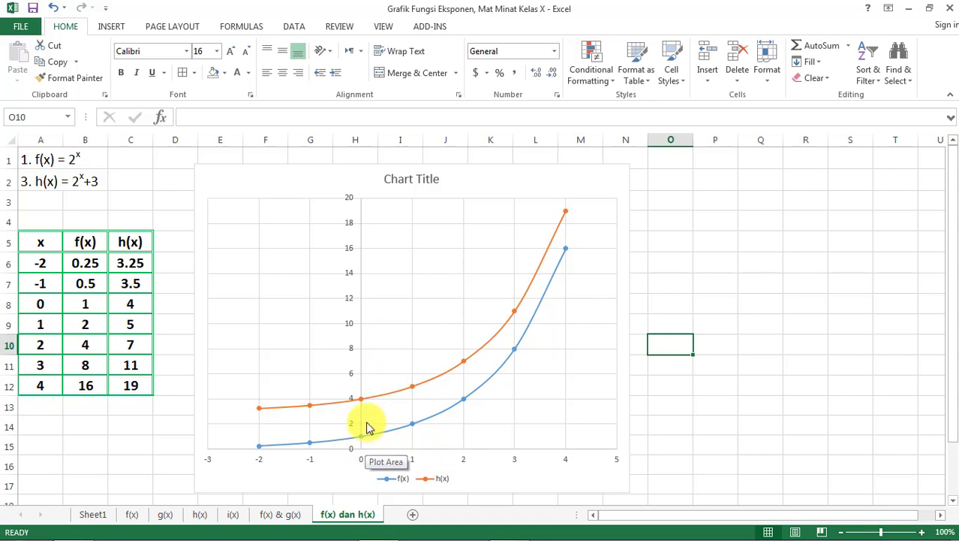
pyautogui.moveTo(412, 428)
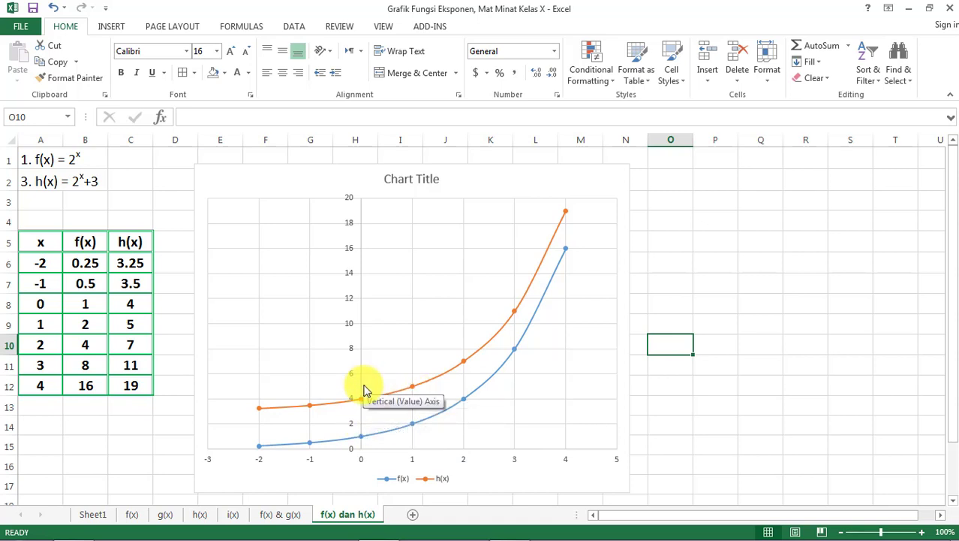
pyautogui.moveTo(460, 194); pyautogui.dragTo(459, 176)
# - Copy the merged conclusion text in E12 of the f(x) & g(x) sheet into O5 of the f(x) dan h(x) sheet
pyautogui.click(277, 515)
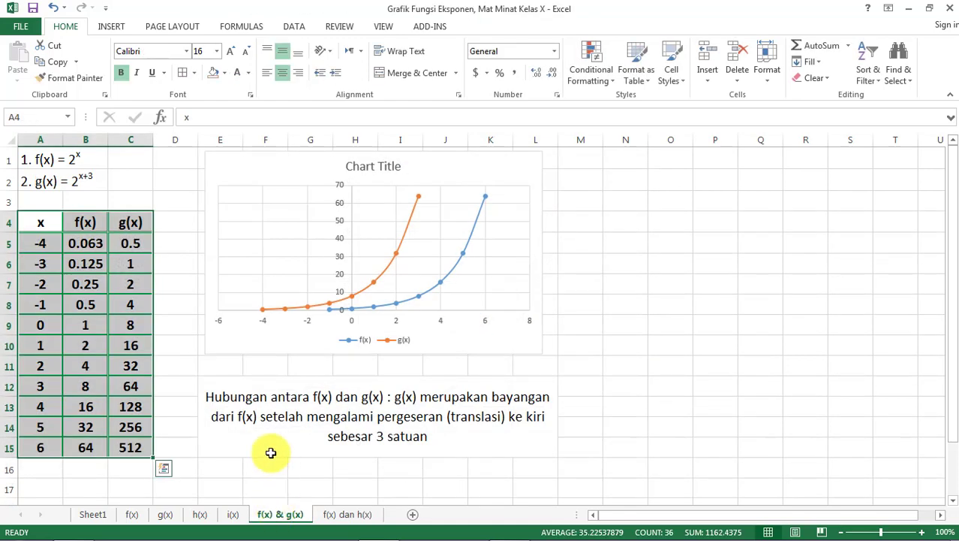
pyautogui.click(239, 395)
pyautogui.hotkey('ctrl', 'c')
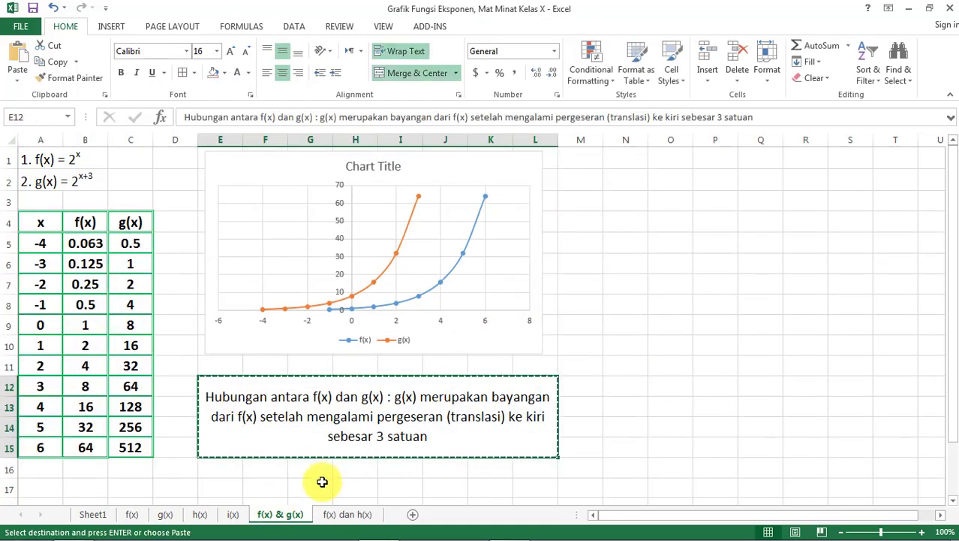
pyautogui.click(342, 515)
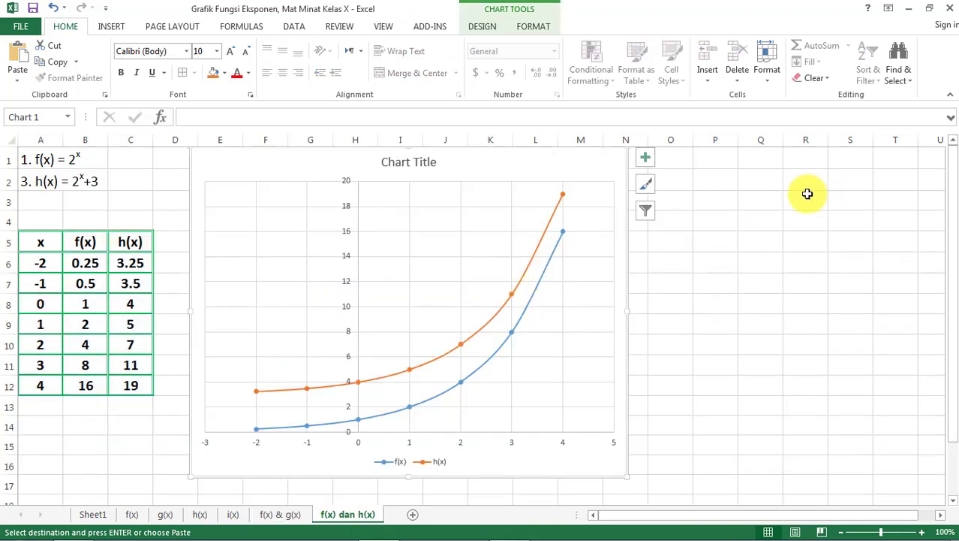
pyautogui.click(670, 242)
pyautogui.hotkey('ctrl', 'v')
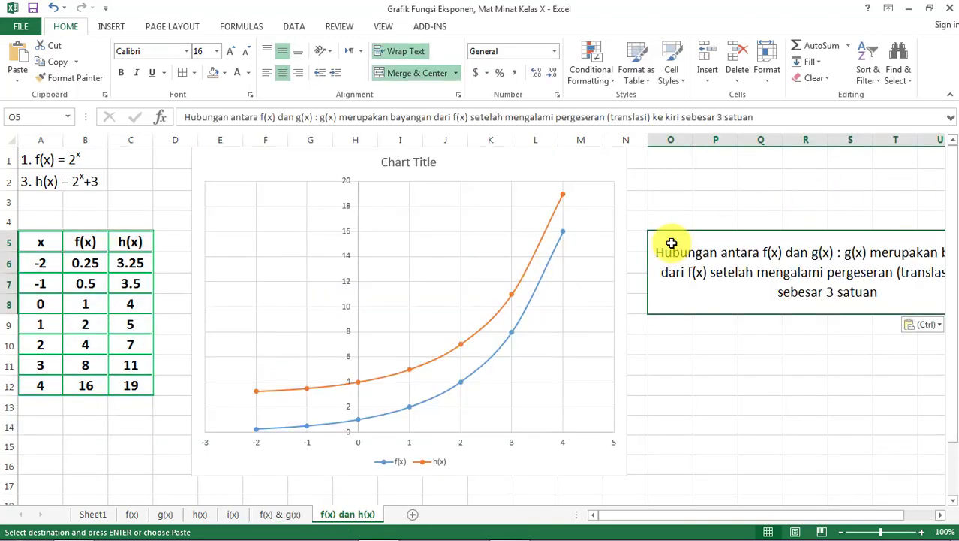
# - Shift the f(x) dan h(x) chart closer to the table and shrink it to about columns D to K and rows 1 to 16
pyautogui.moveTo(560, 165); pyautogui.dragTo(545, 163)
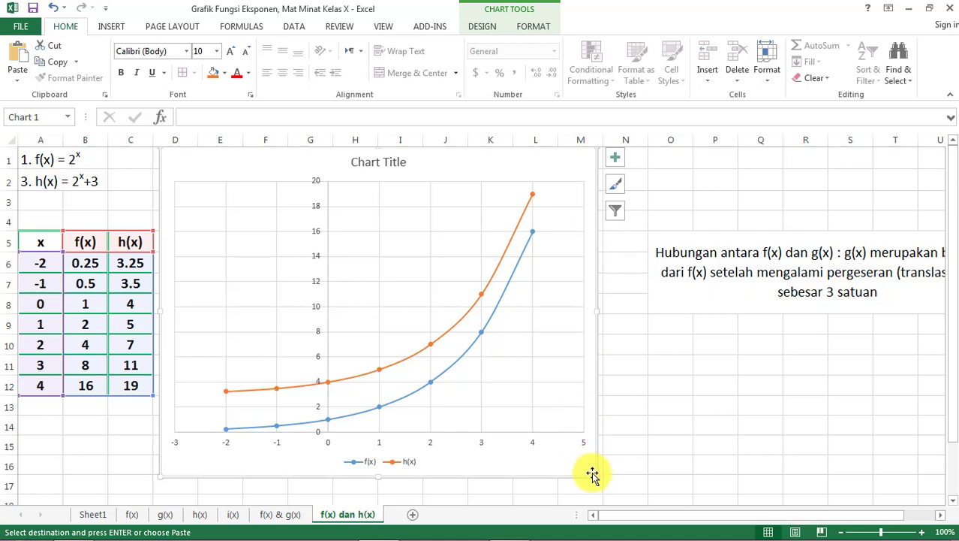
pyautogui.moveTo(593, 475); pyautogui.dragTo(524, 469)
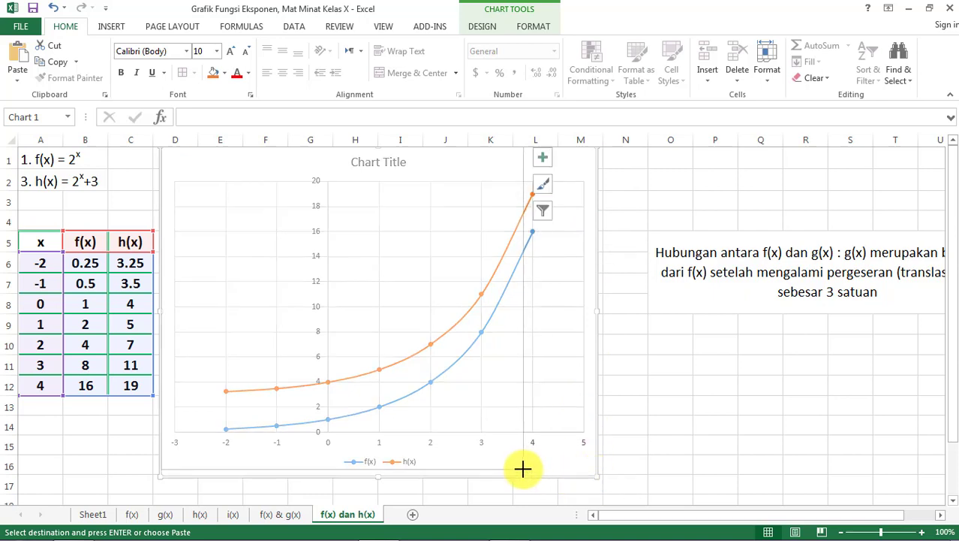
# - Move the merged conclusion text from O5 to M4, beside the resized chart
pyautogui.click(735, 296)
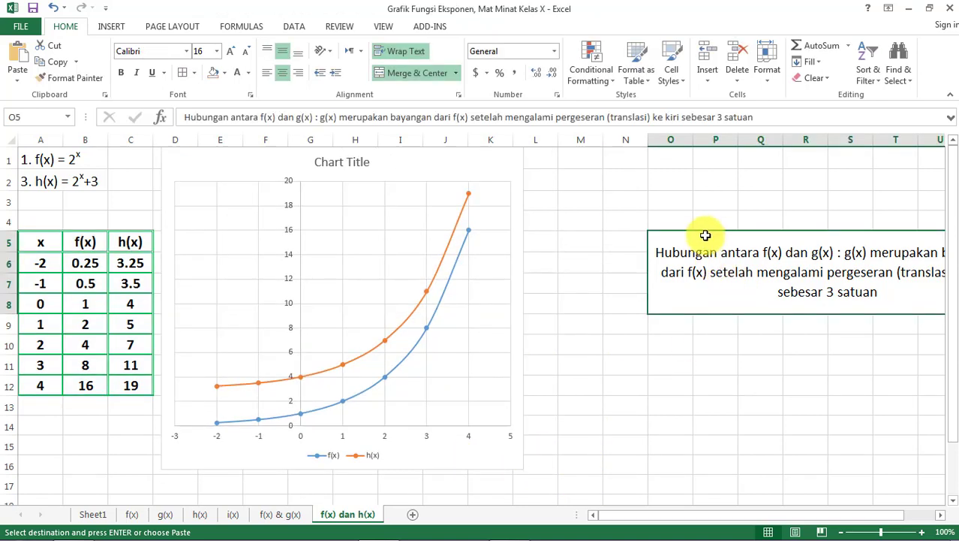
pyautogui.moveTo(703, 231); pyautogui.dragTo(614, 182)
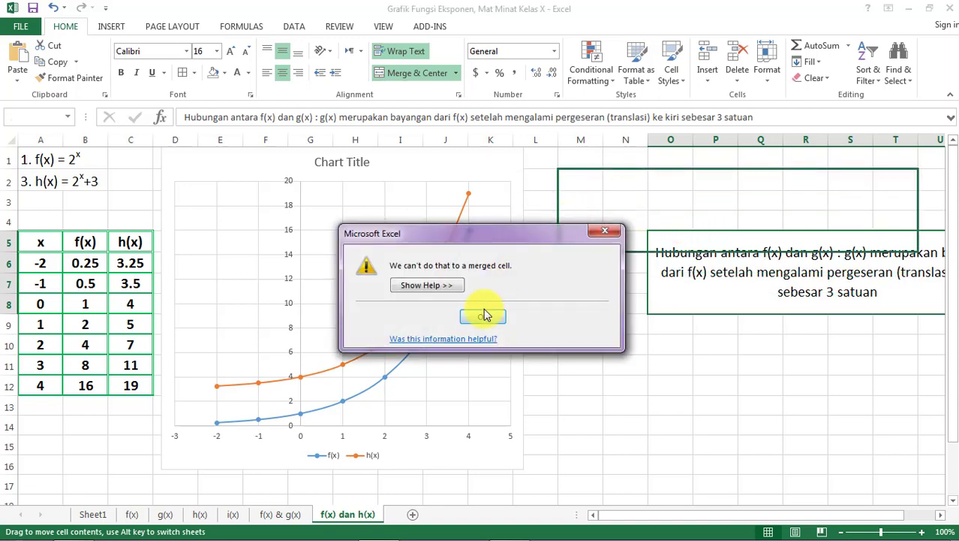
pyautogui.click(484, 315)
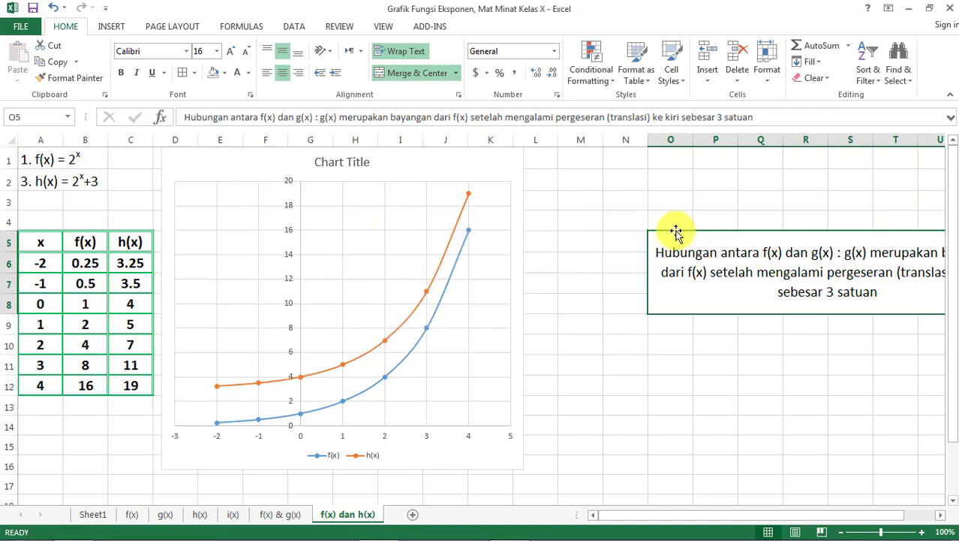
pyautogui.moveTo(677, 231); pyautogui.dragTo(583, 223)
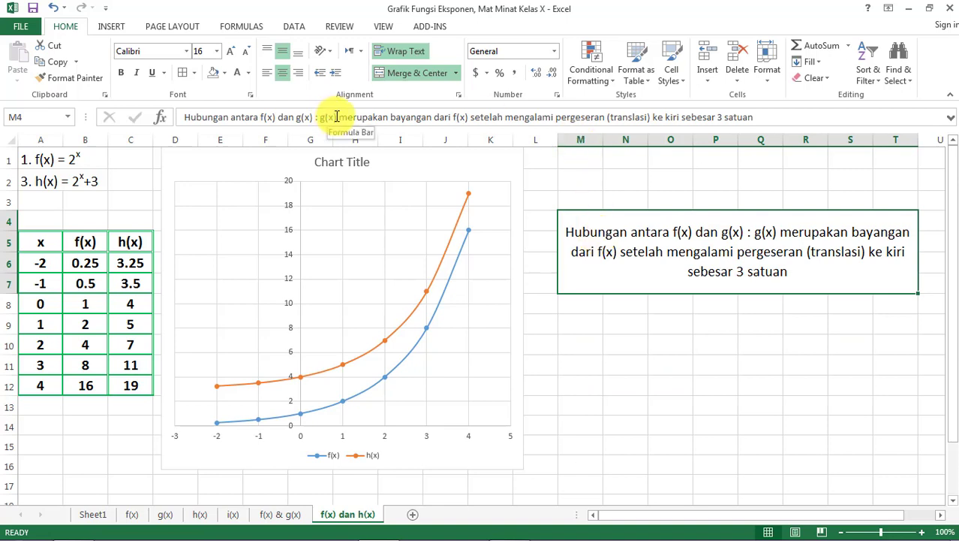
# - Replace the word "kiri" with "atas" in the conclusion text in M4
pyautogui.doubleClick(669, 233)
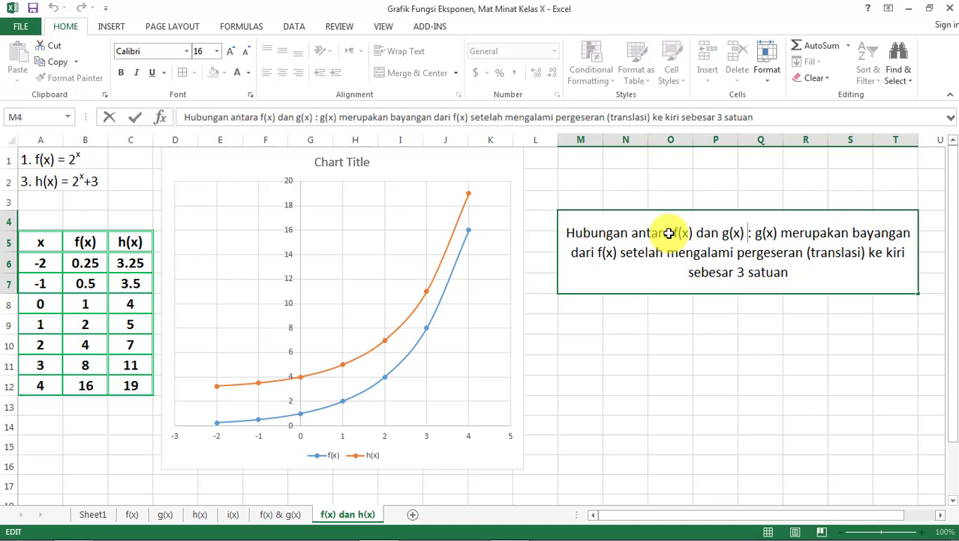
pyautogui.click(664, 297)
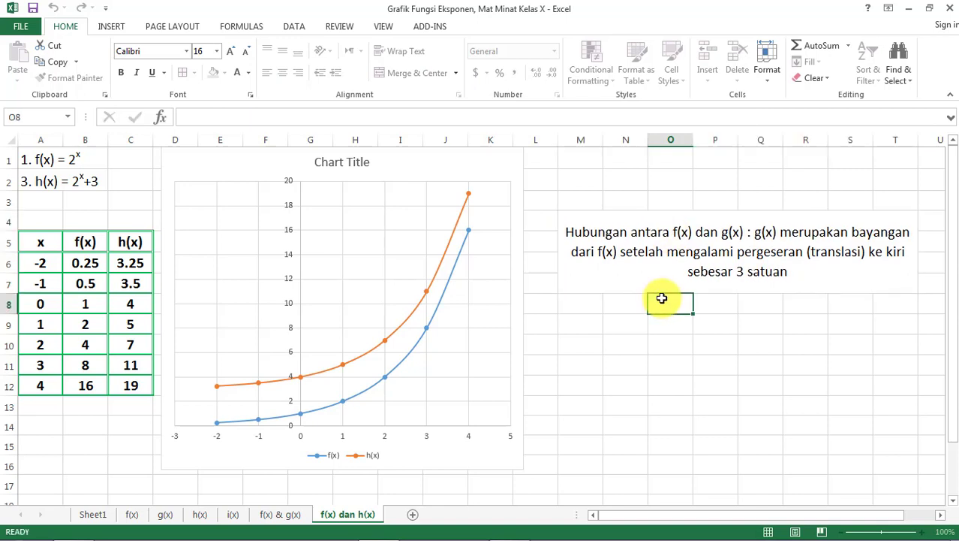
pyautogui.click(617, 245)
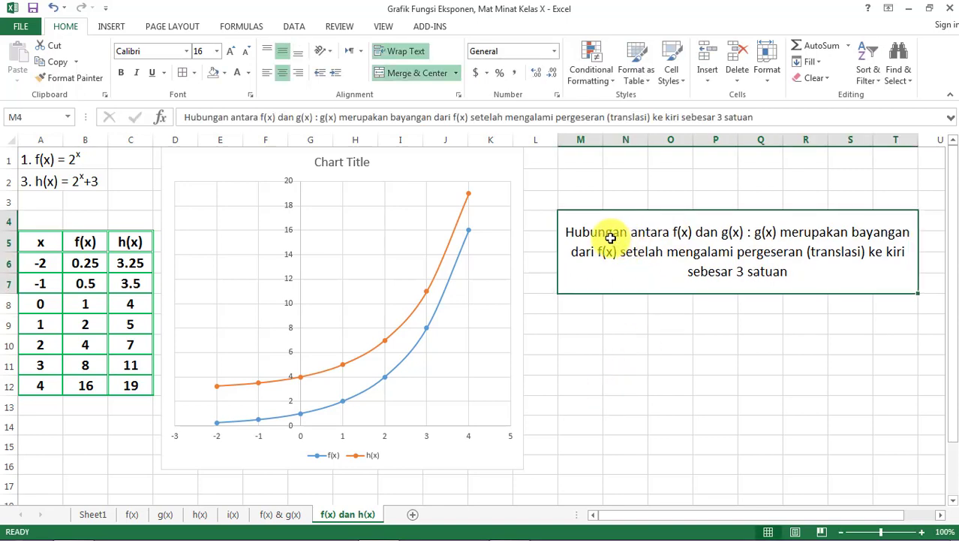
pyautogui.doubleClick(611, 237)
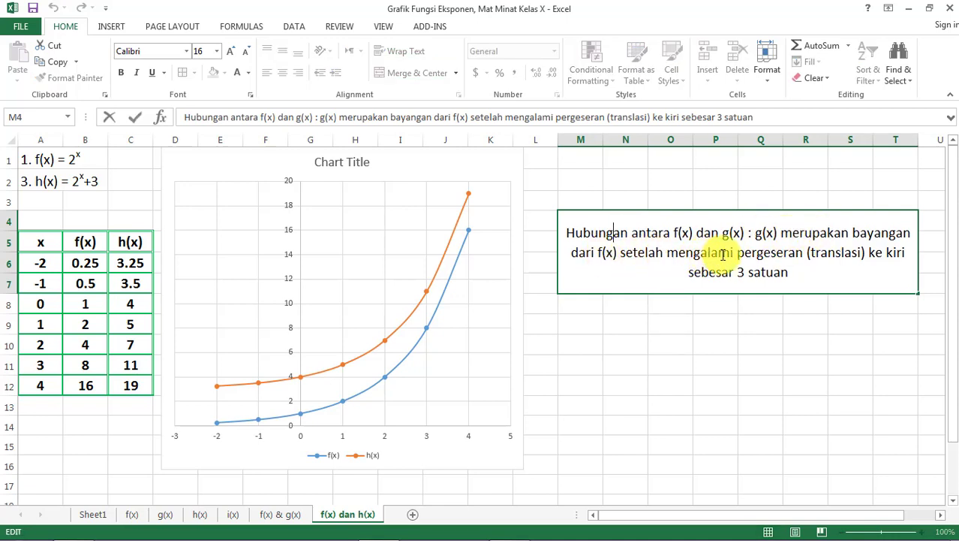
pyautogui.doubleClick(888, 256)
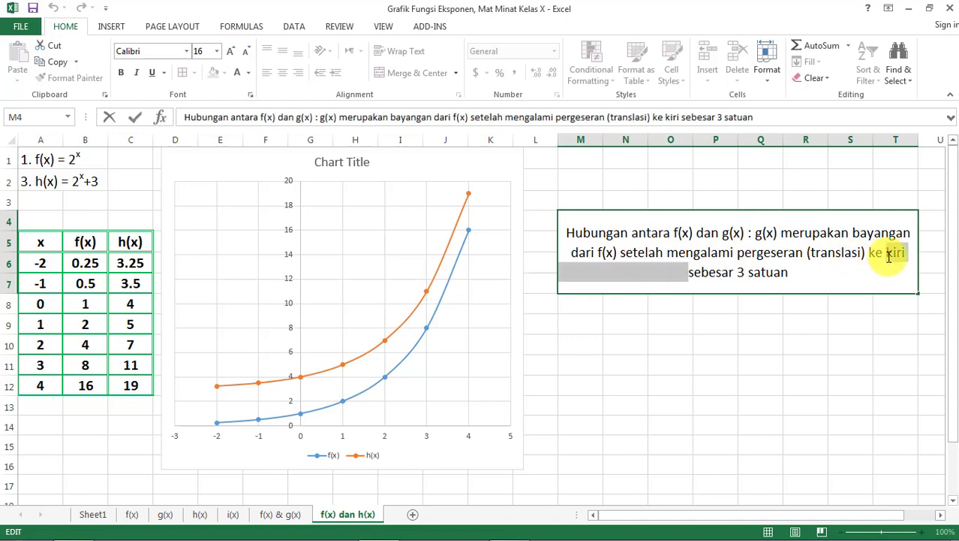
pyautogui.click(889, 256)
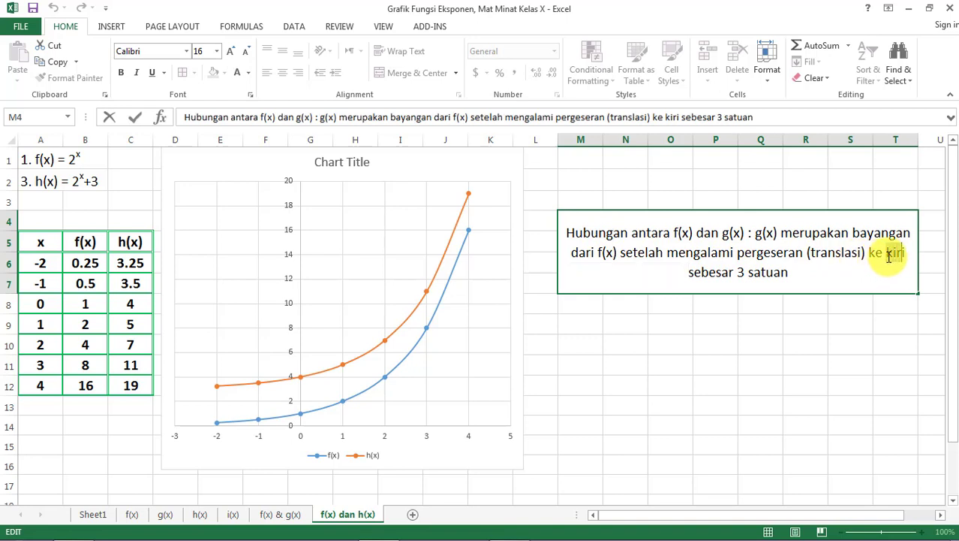
pyautogui.write('atas')
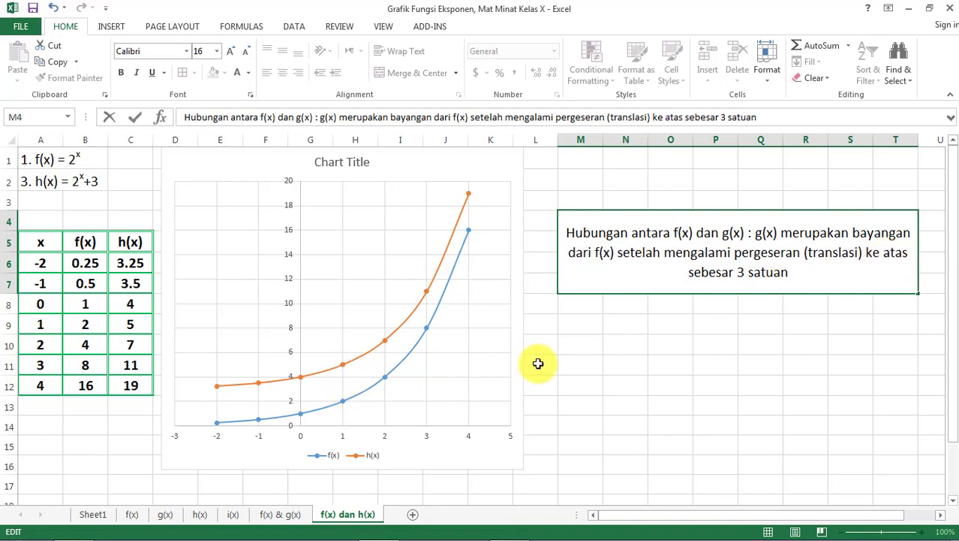
pyautogui.press('Return')
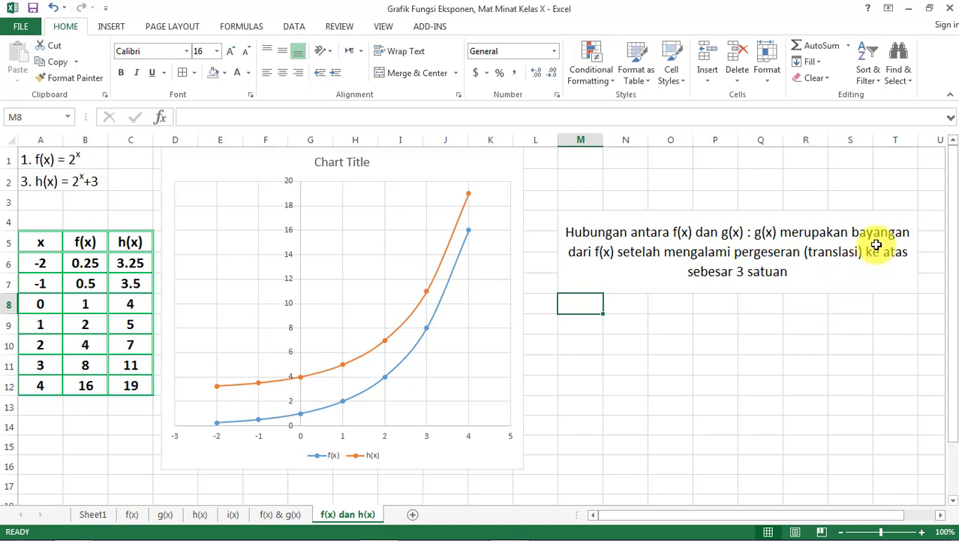
pyautogui.click(666, 378)
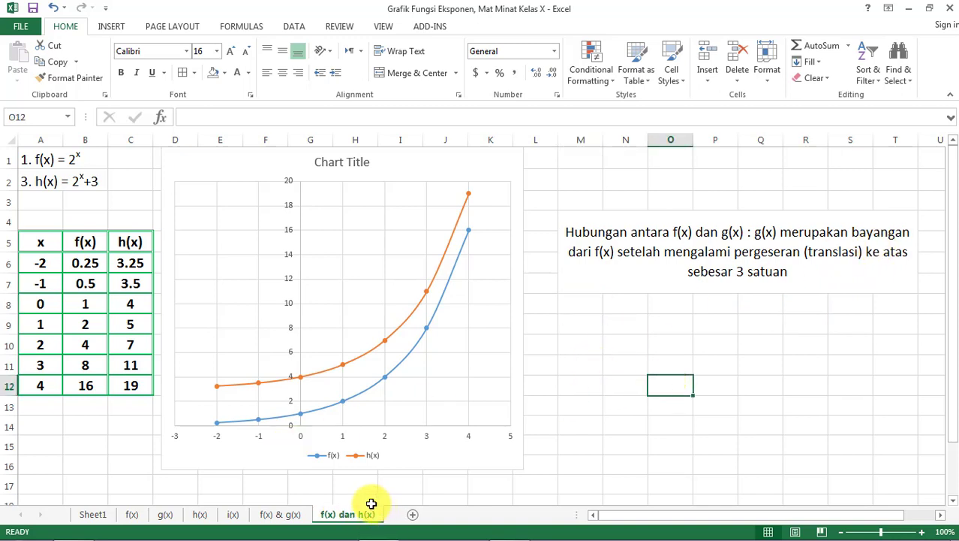
# - Add a new worksheet after f(x) dan h(x) and name it f(x) & i(x)
pyautogui.click(413, 515)
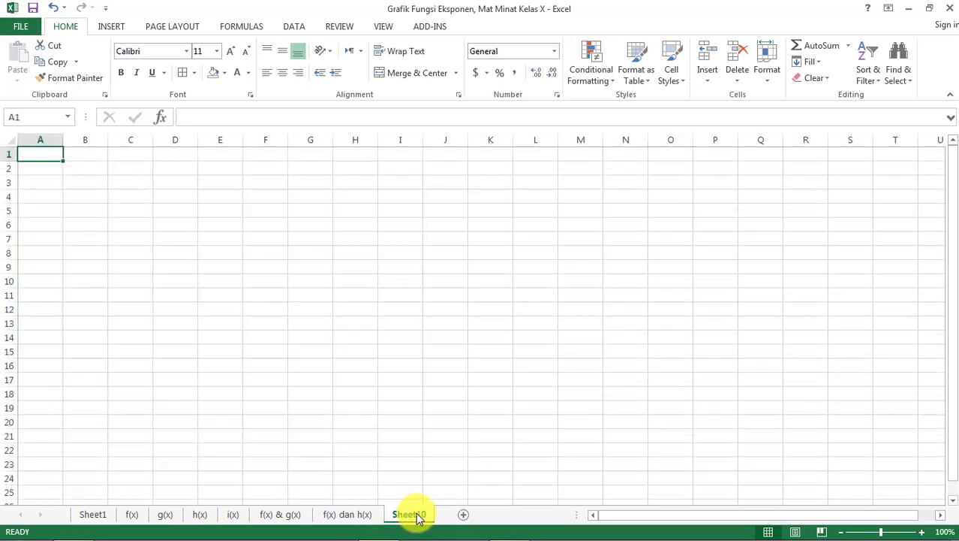
pyautogui.rightClick(404, 518)
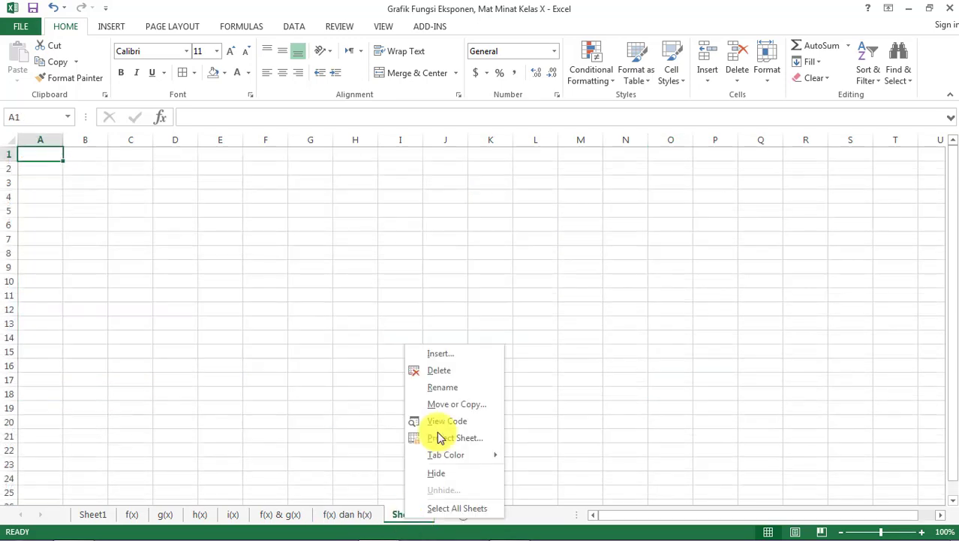
pyautogui.click(457, 388)
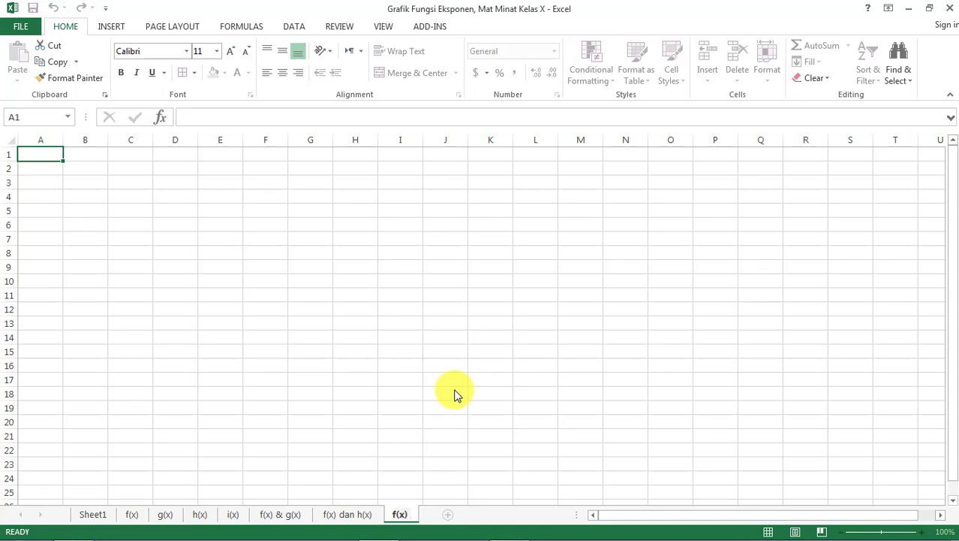
pyautogui.write('f(x) & i(x)')
pyautogui.press('Return')
# - Copy the formulas and value table in A1:C13 of the f(x) dan h(x) sheet to A1 of the f(x) & i(x) sheet
pyautogui.click(338, 518)
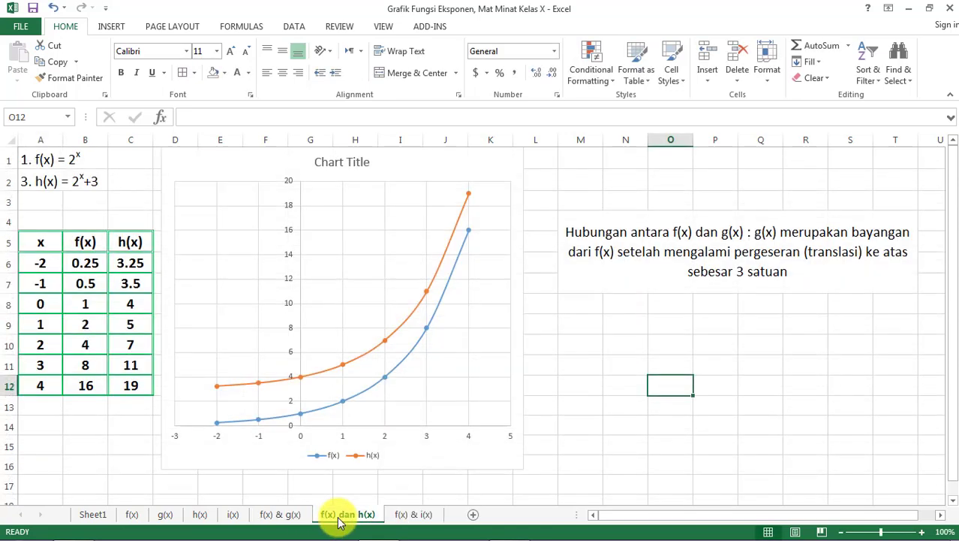
pyautogui.moveTo(28, 160); pyautogui.dragTo(118, 415)
pyautogui.hotkey('ctrl', 'c')
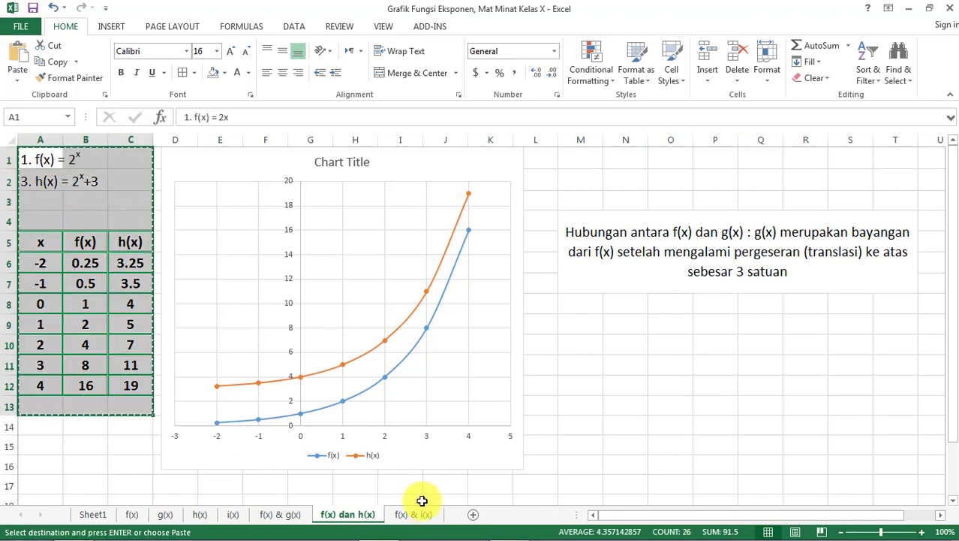
pyautogui.click(417, 514)
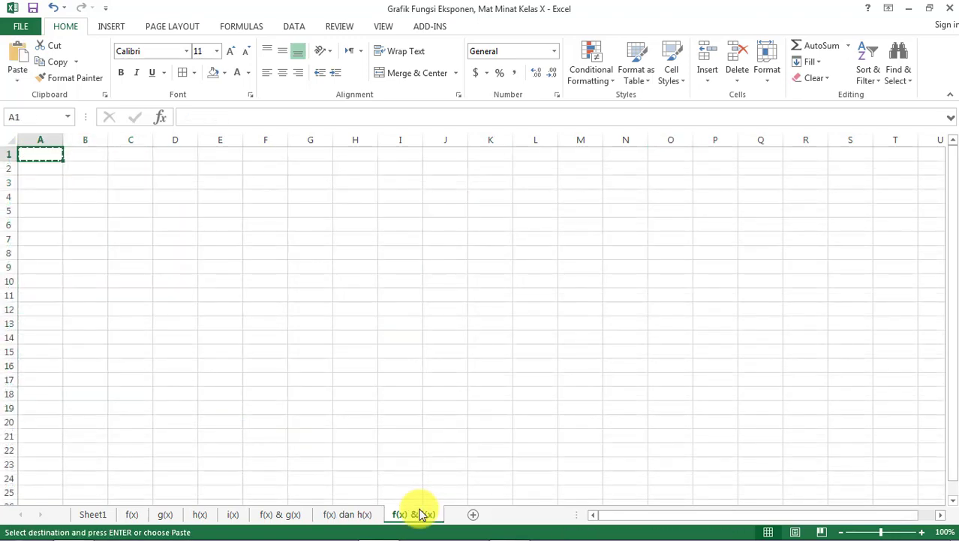
pyautogui.click(365, 515)
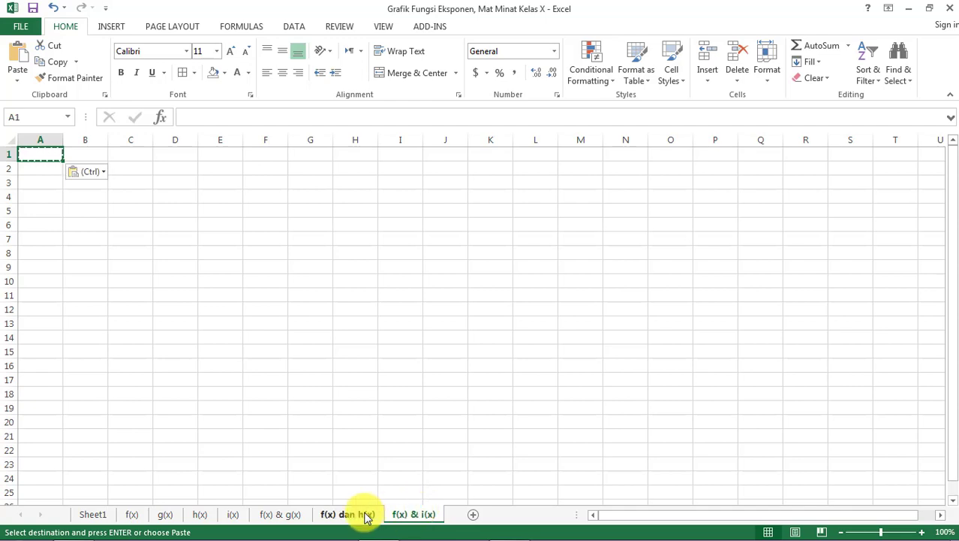
pyautogui.click(422, 518)
pyautogui.hotkey('ctrl', 'v')
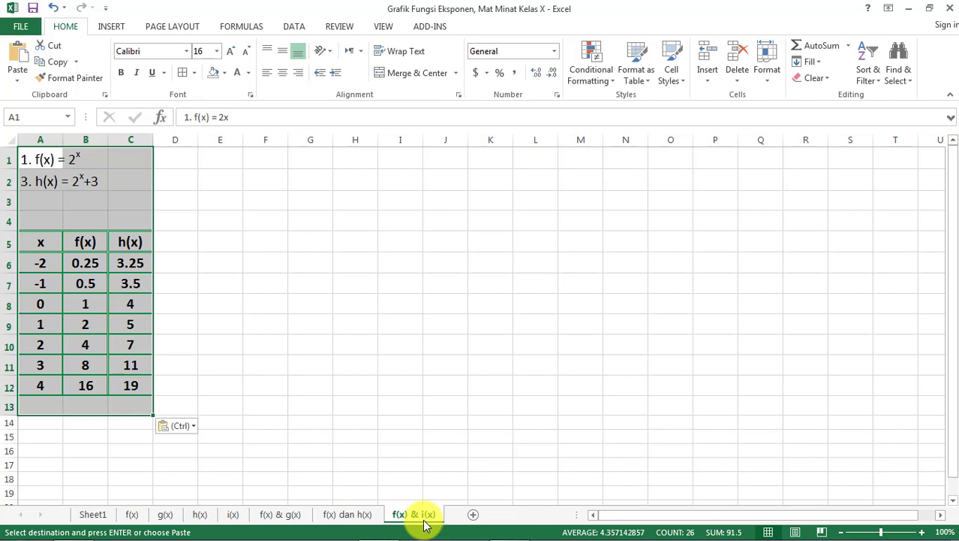
# - Set the font size of the entire f(x) & i(x) sheet to 16
pyautogui.hotkey('ctrl', 'a')
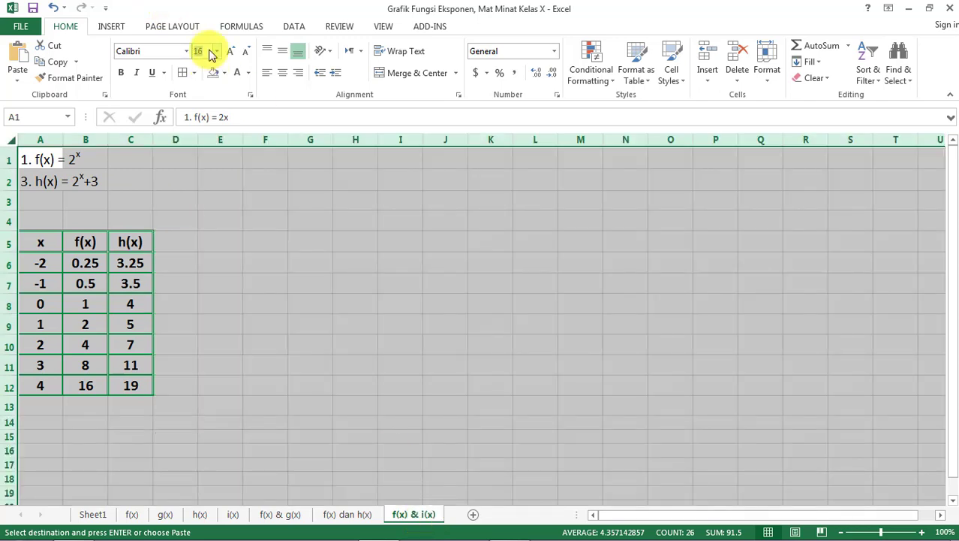
pyautogui.press('Return')
pyautogui.click(232, 257)
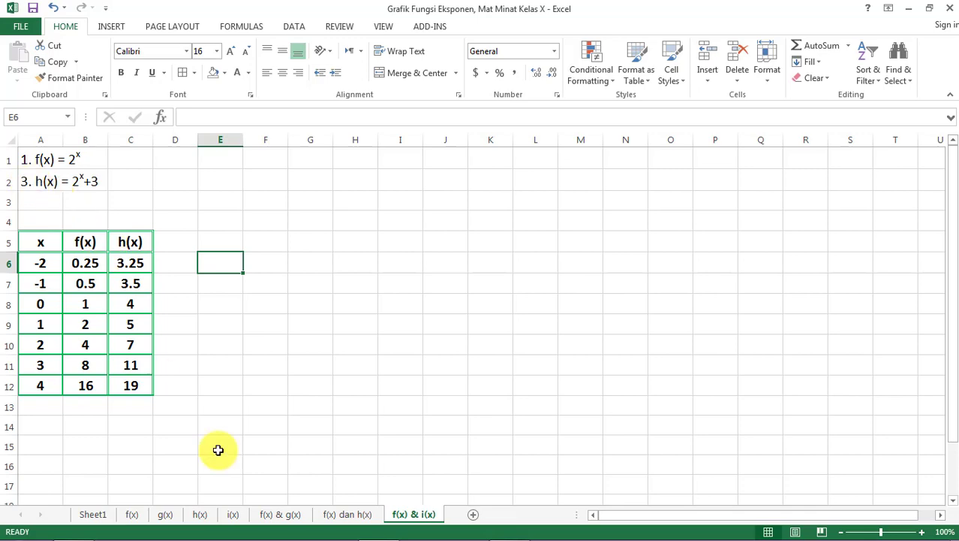
# - Copy the i(x) = 1/2^x label from A1 of the i(x) sheet over the h(x) label in A2 of the f(x) & i(x) sheet
pyautogui.click(261, 514)
pyautogui.click(232, 514)
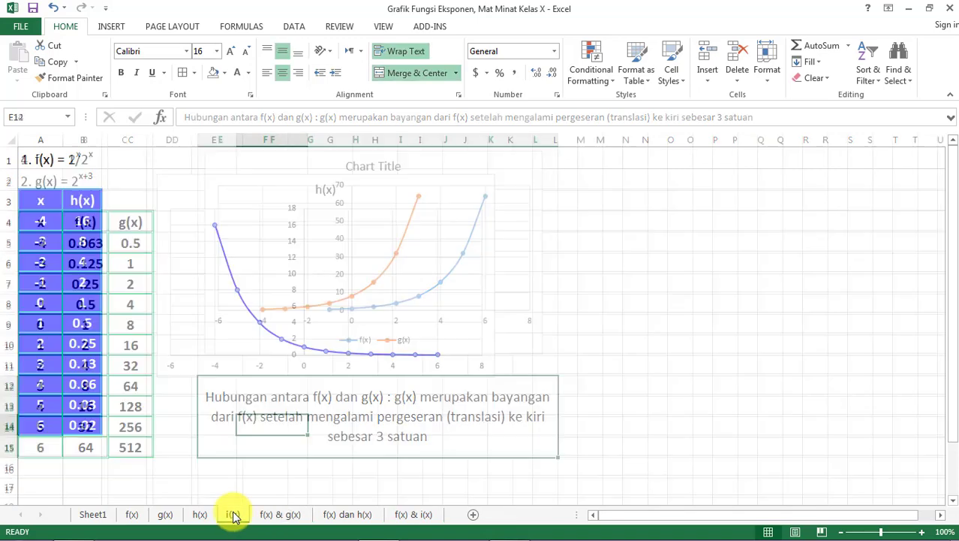
pyautogui.click(27, 158)
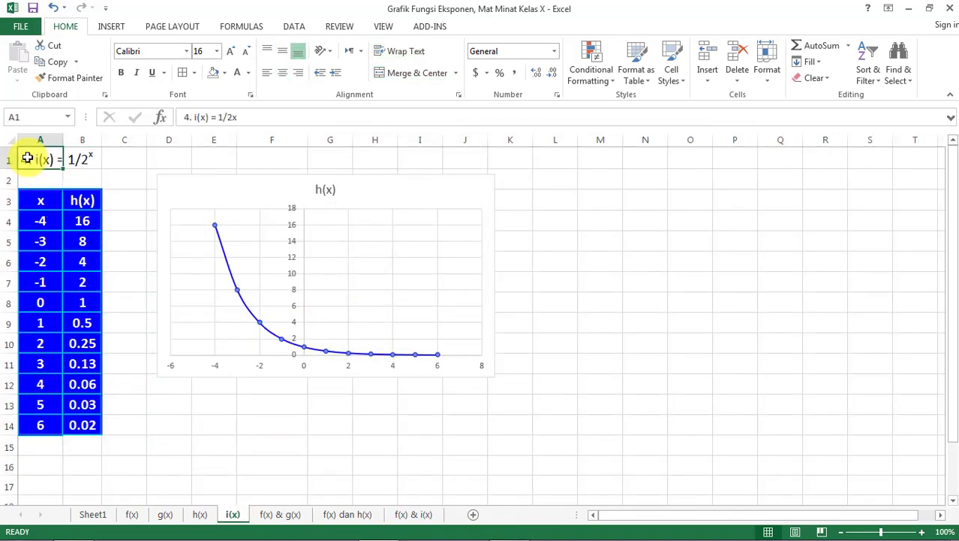
pyautogui.hotkey('ctrl', 'c')
pyautogui.click(414, 515)
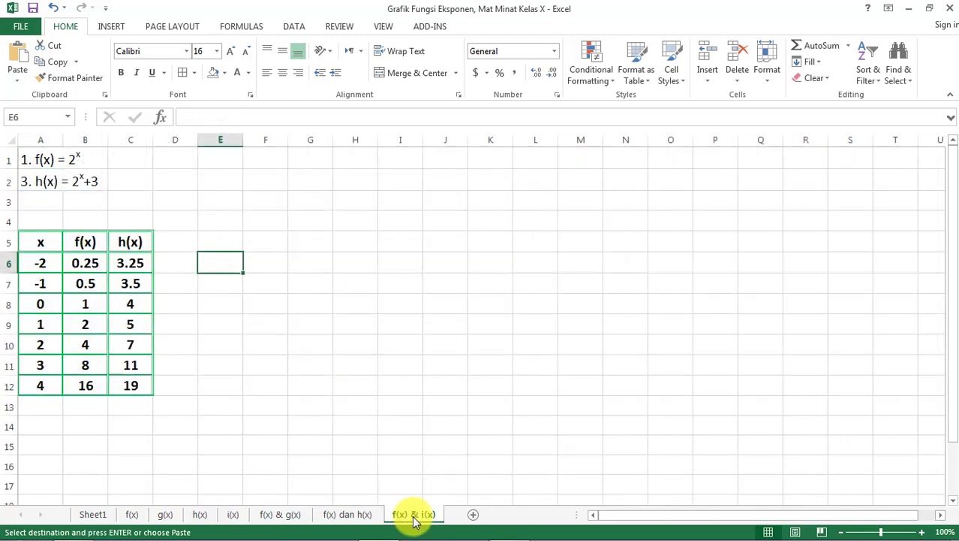
pyautogui.click(32, 181)
pyautogui.hotkey('ctrl', 'v')
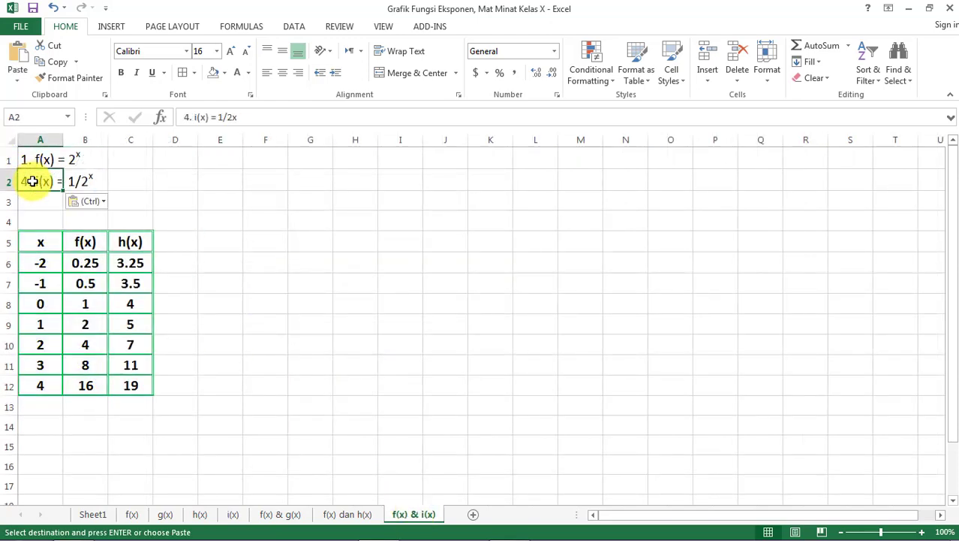
pyautogui.click(228, 319)
# - Copy the value table in A4:C15 of the f(x) & g(x) sheet over the table starting at A5 of the f(x) & i(x) sheet
pyautogui.click(140, 262)
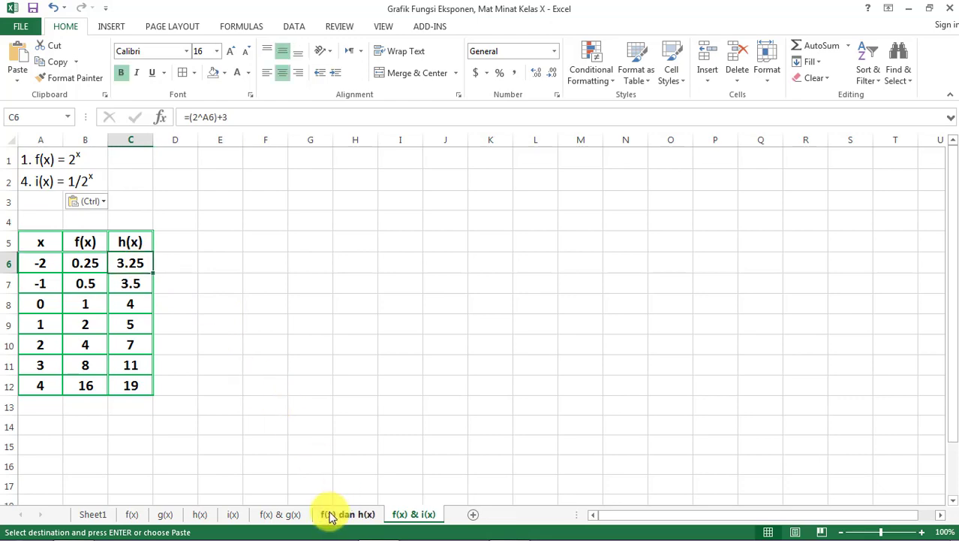
pyautogui.click(293, 515)
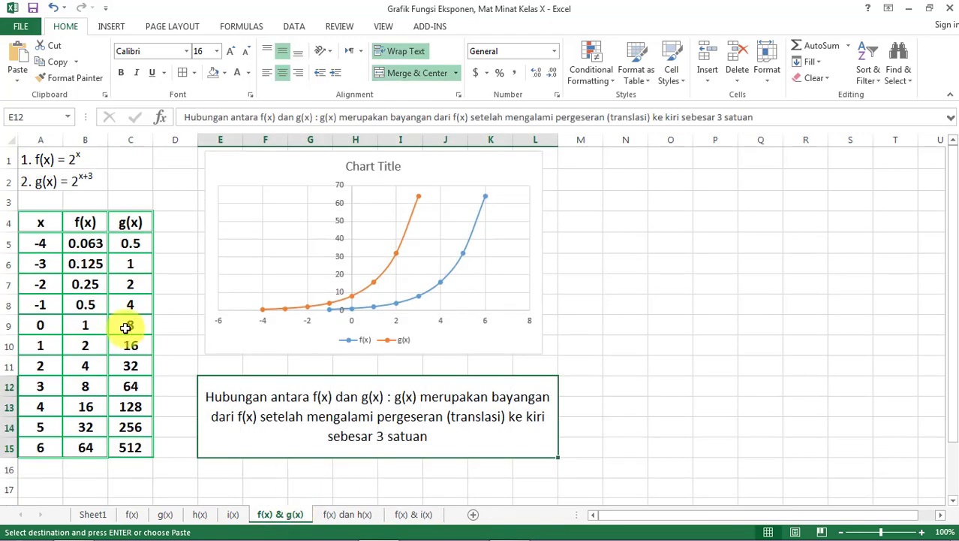
pyautogui.moveTo(40, 221); pyautogui.dragTo(133, 445)
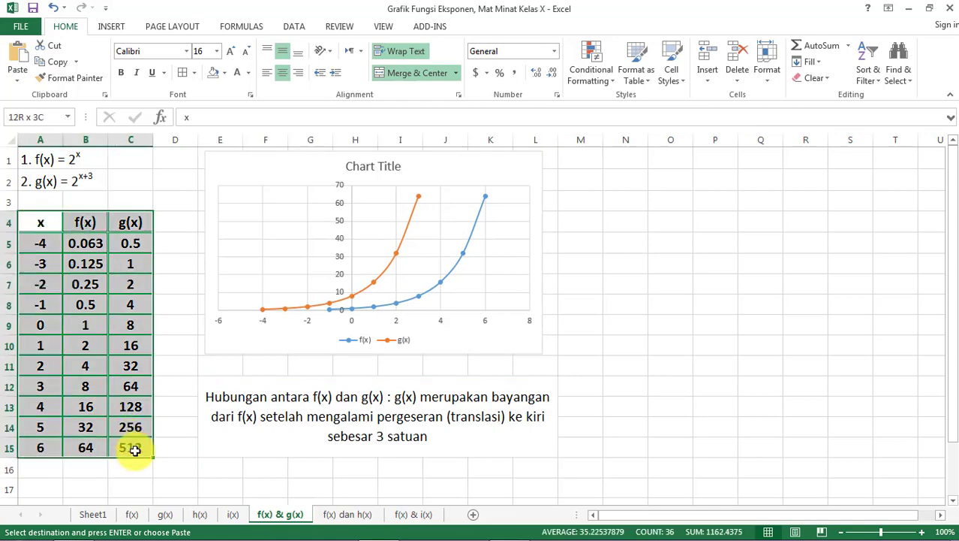
pyautogui.hotkey('ctrl', 'c')
pyautogui.click(402, 518)
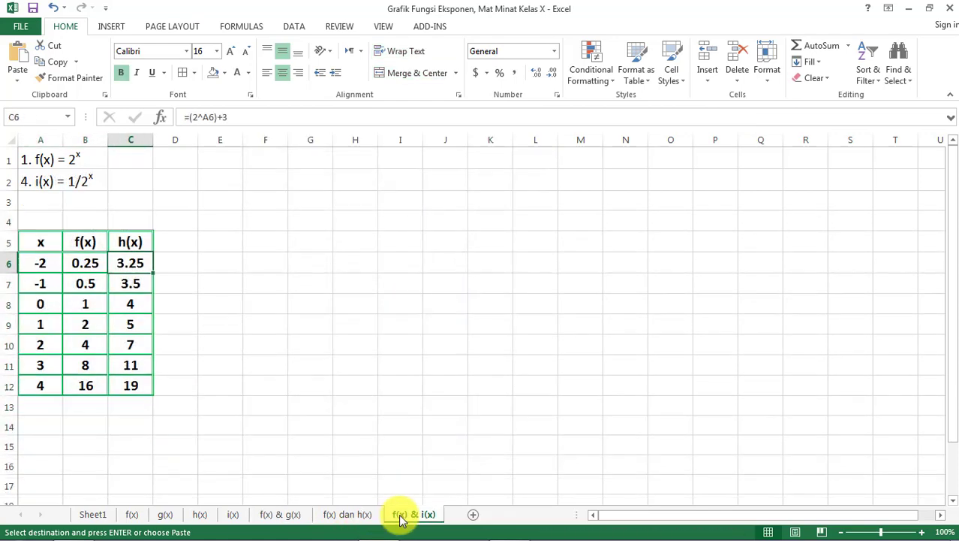
pyautogui.click(38, 238)
pyautogui.hotkey('ctrl', 'v')
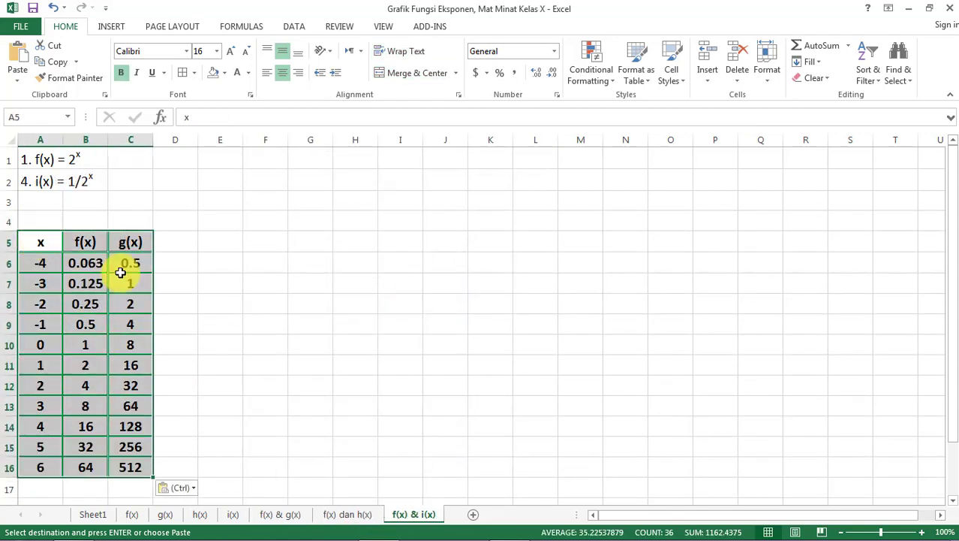
# - Clear the g(x) values in C6:C16 of the f(x) & i(x) sheet and change the C5 header to i(x)
pyautogui.click(189, 299)
pyautogui.click(132, 265)
pyautogui.hotkey('ctrl', 'shift', 'Down')
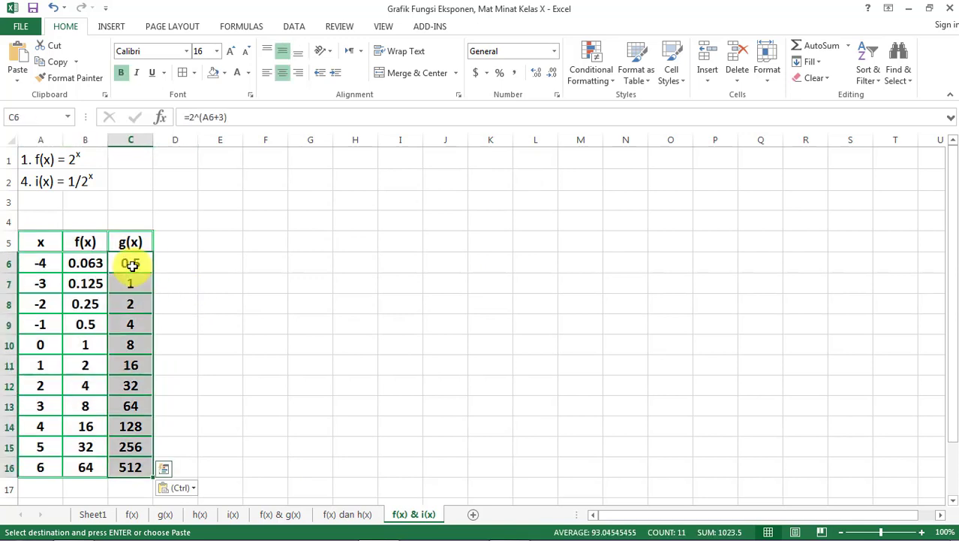
pyautogui.press('Delete')
pyautogui.click(122, 246)
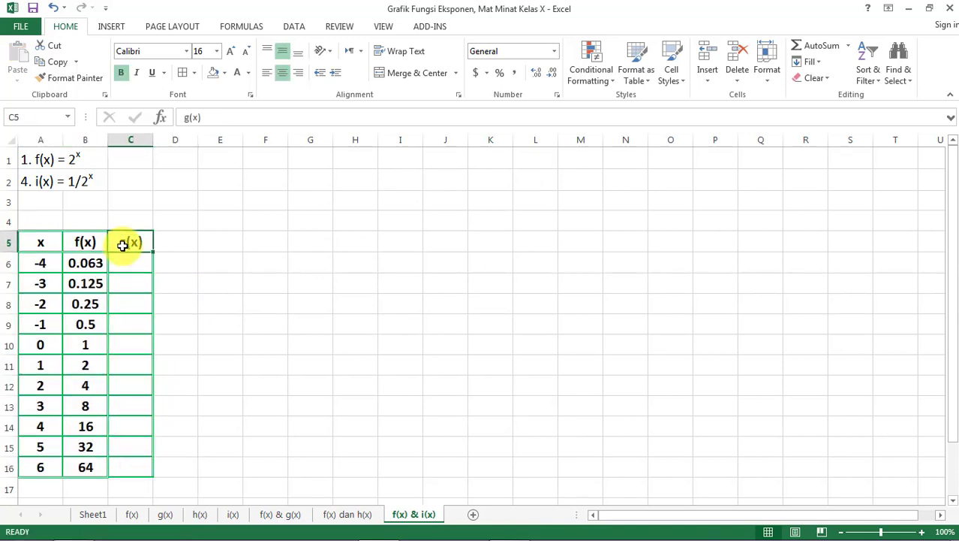
pyautogui.click(186, 118)
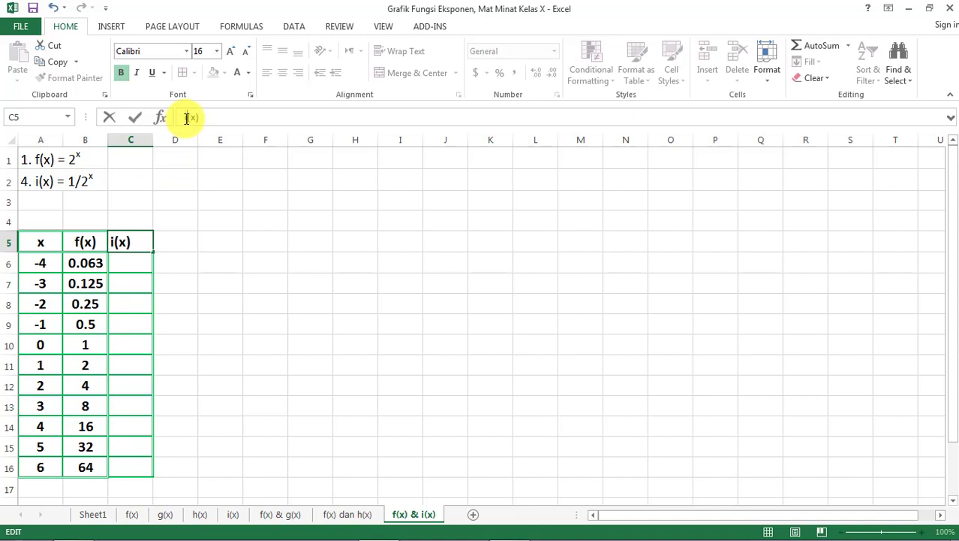
pyautogui.press('Return')
pyautogui.click(261, 334)
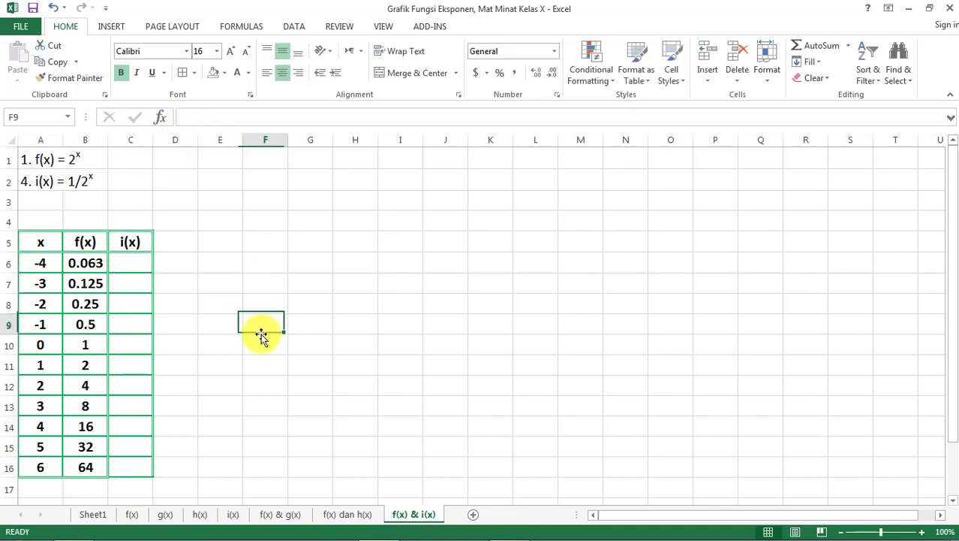
# - Enter the formula =(1/2)^A6 in C6 and fill it down to C16
pyautogui.click(128, 261)
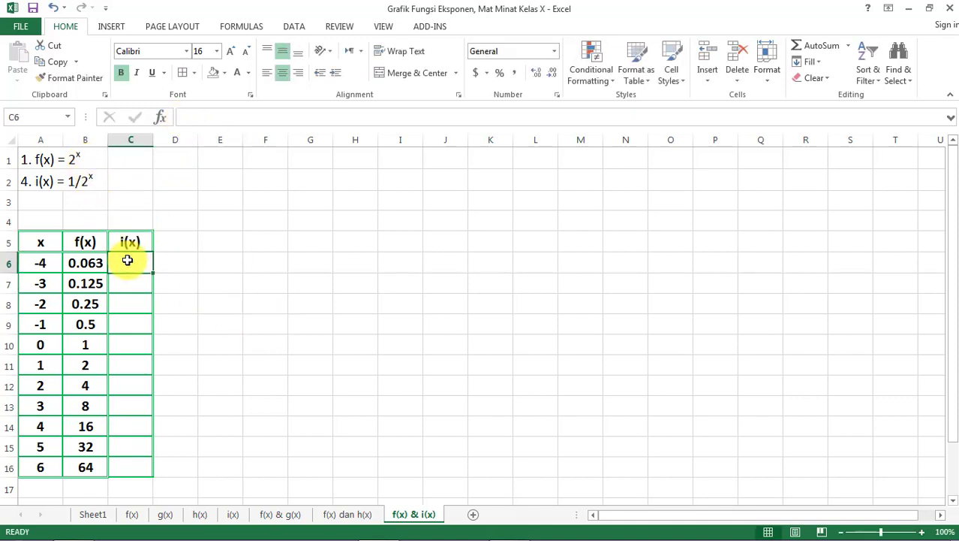
pyautogui.write('=(1/2')
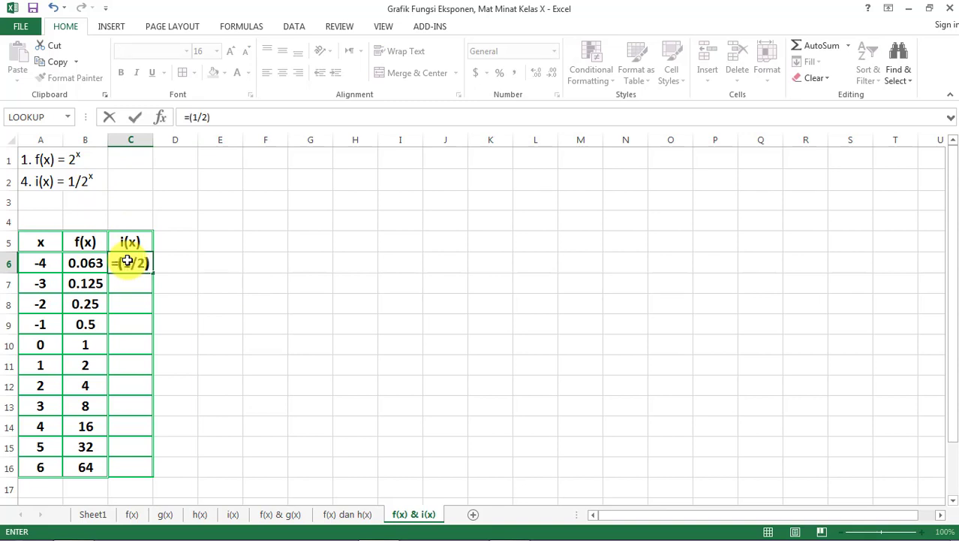
pyautogui.write(')^')
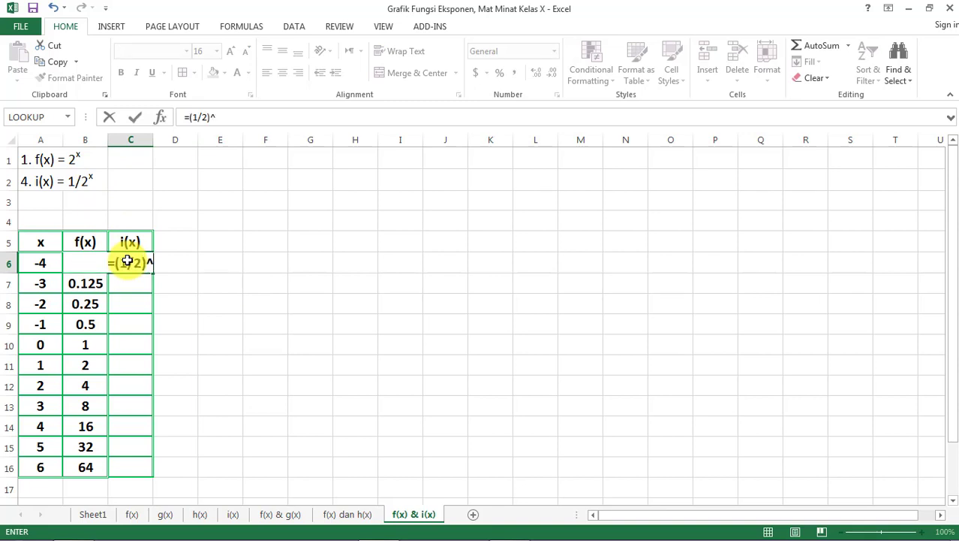
pyautogui.click(39, 262)
pyautogui.press('Return')
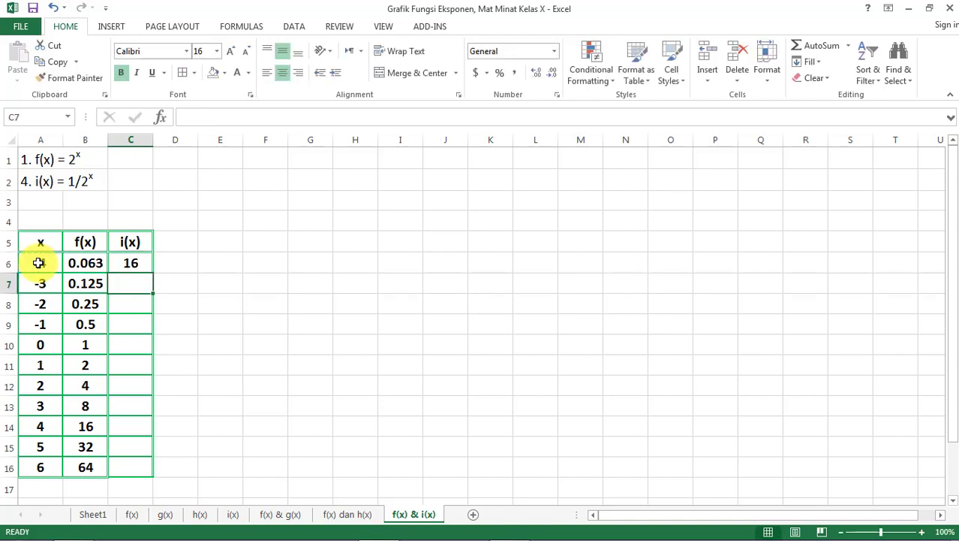
pyautogui.press('Up')
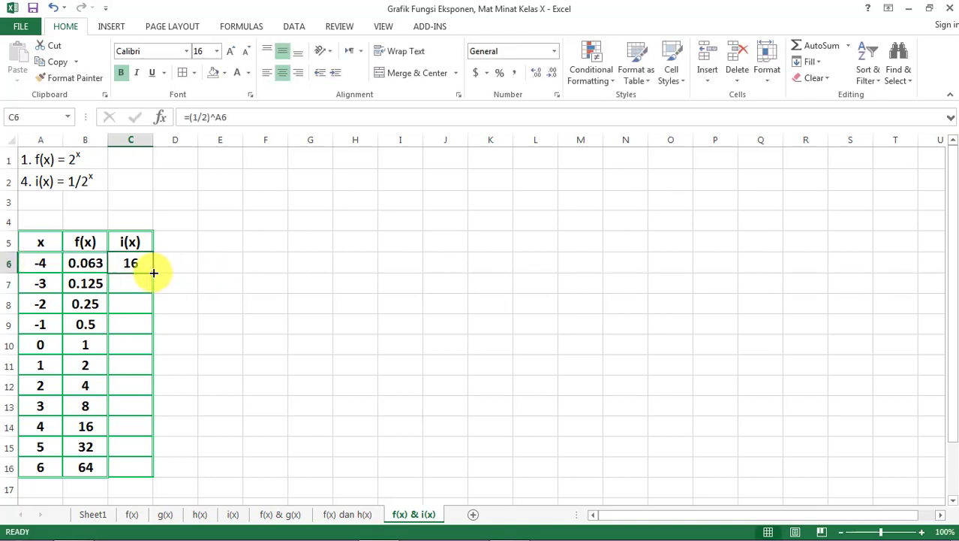
pyautogui.moveTo(154, 273); pyautogui.dragTo(156, 480)
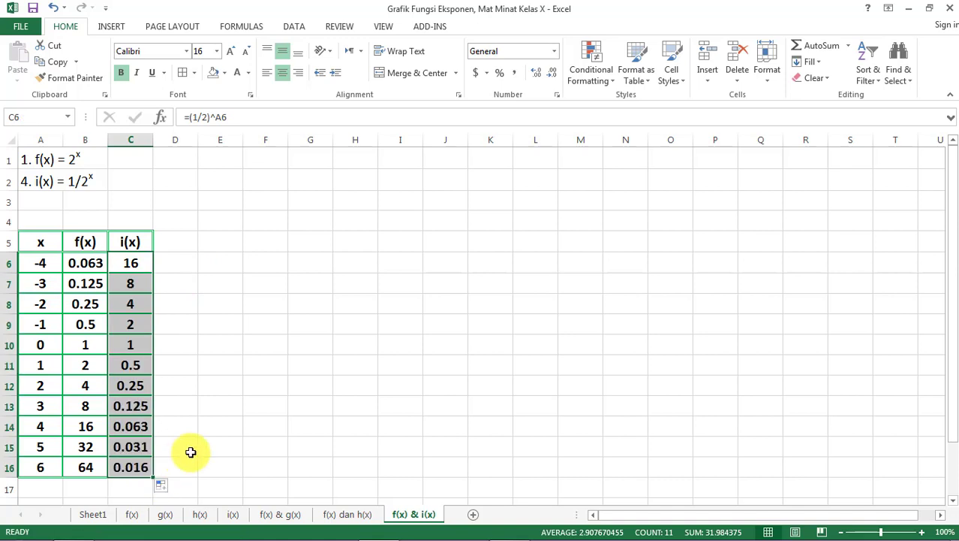
pyautogui.click(181, 445)
# - Insert a Scatter with Smooth Lines and Markers chart of A5:C16, placed beside the table and stretched down to row 16
pyautogui.click(32, 235)
pyautogui.hotkey('ctrl', 'shift', 'Right')
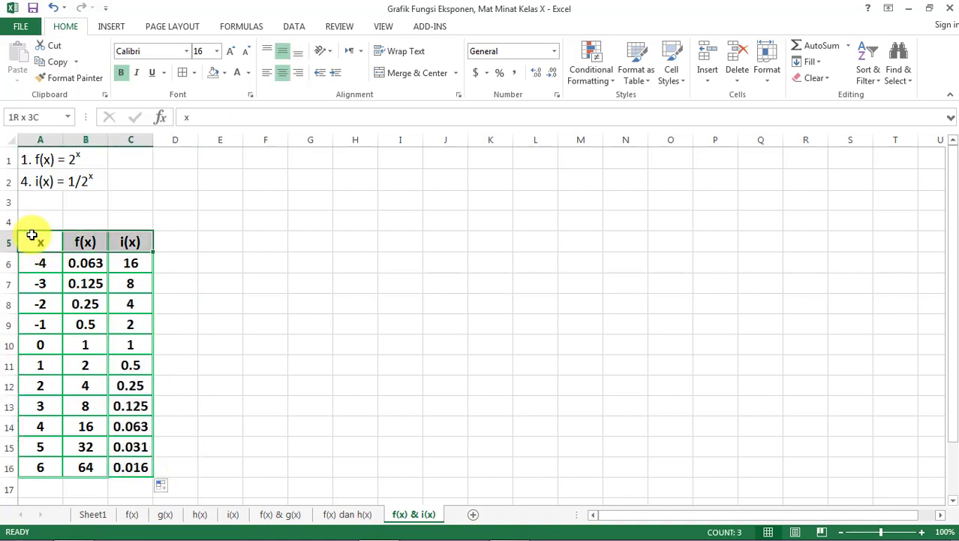
pyautogui.hotkey('ctrl', 'shift', 'Down')
pyautogui.click(111, 26)
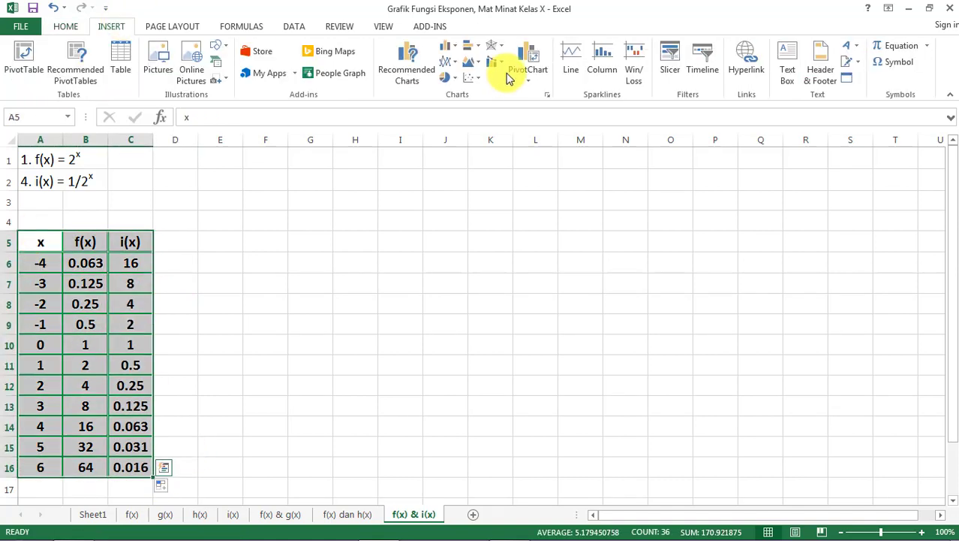
pyautogui.click(547, 93)
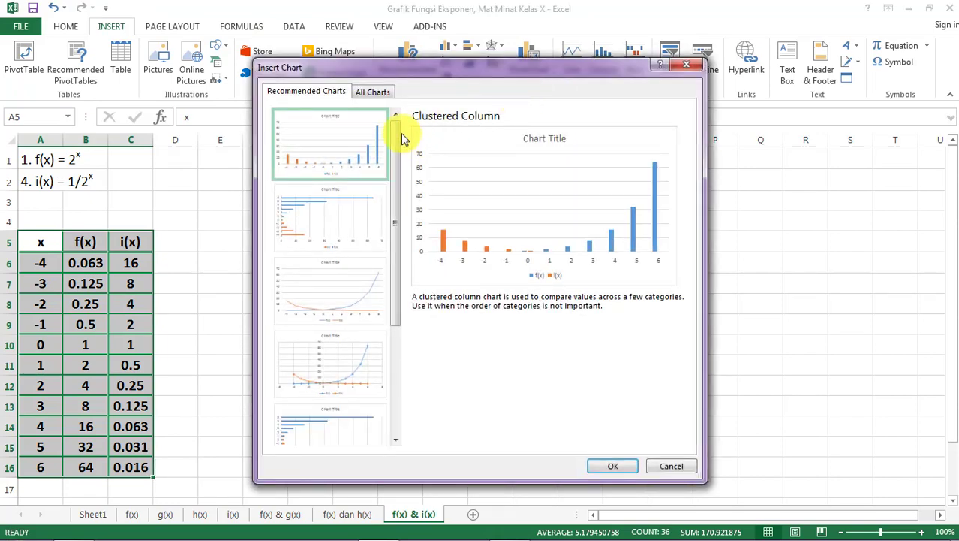
pyautogui.click(380, 91)
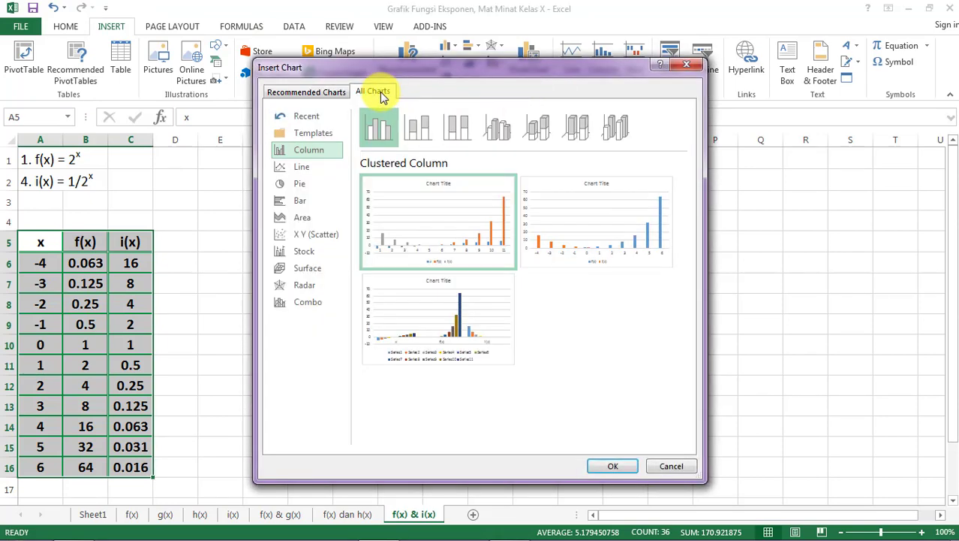
pyautogui.click(312, 237)
pyautogui.click(418, 132)
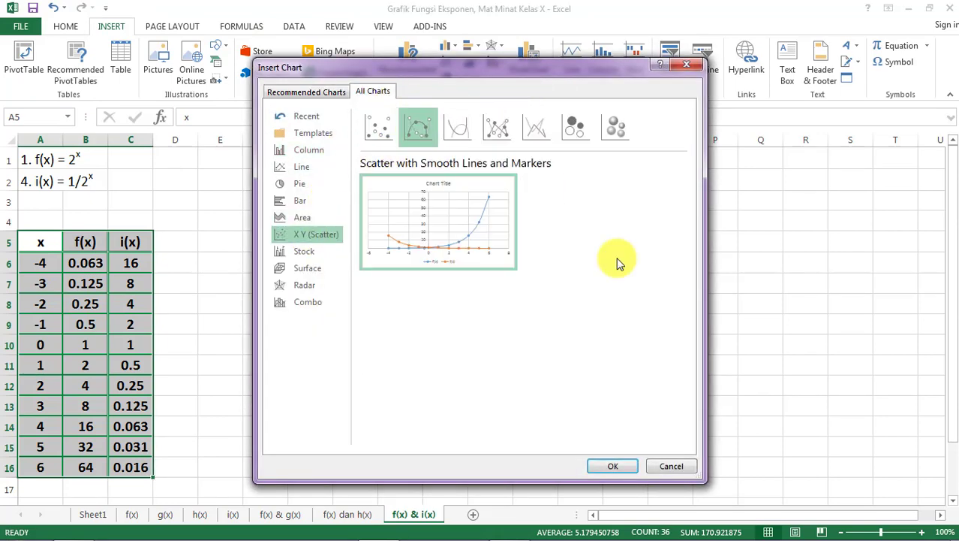
pyautogui.click(612, 466)
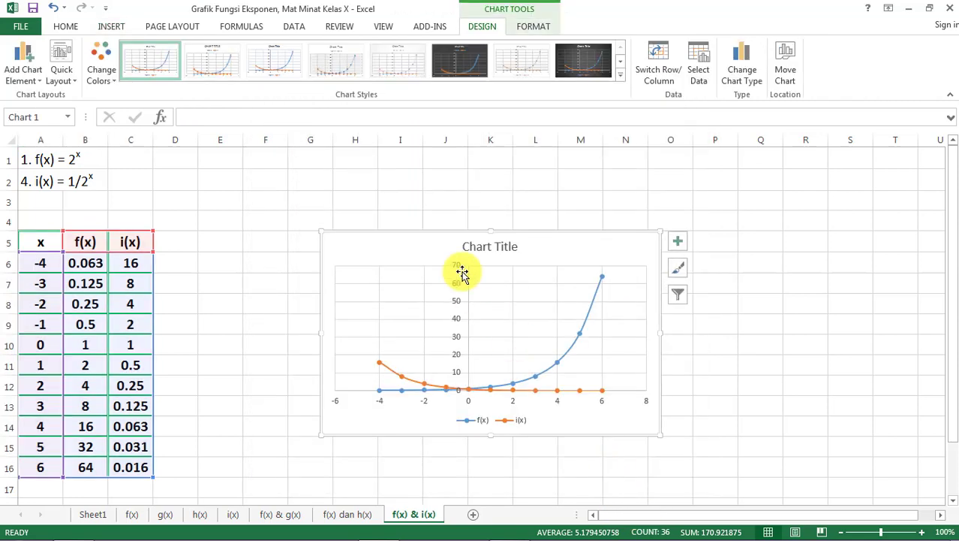
pyautogui.moveTo(428, 248); pyautogui.dragTo(305, 180)
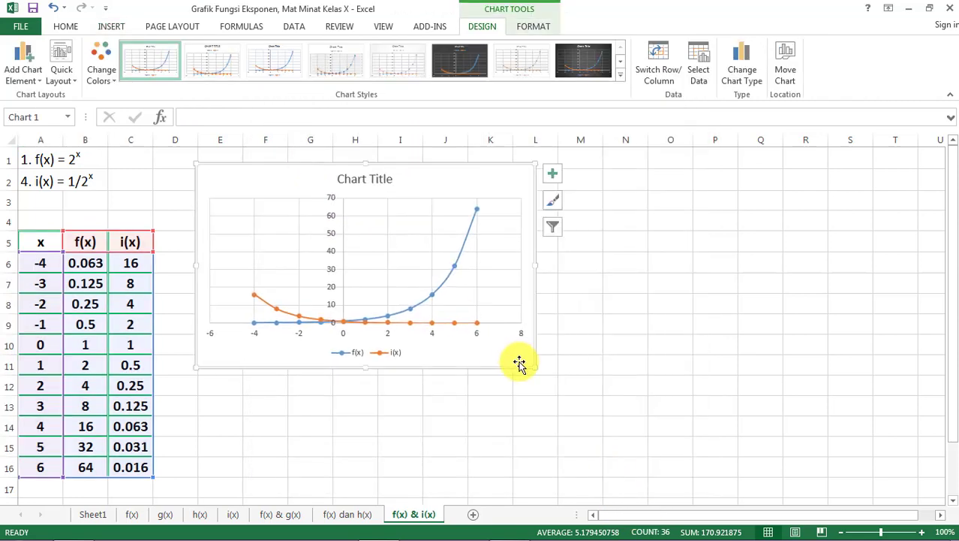
pyautogui.moveTo(534, 367); pyautogui.dragTo(530, 475)
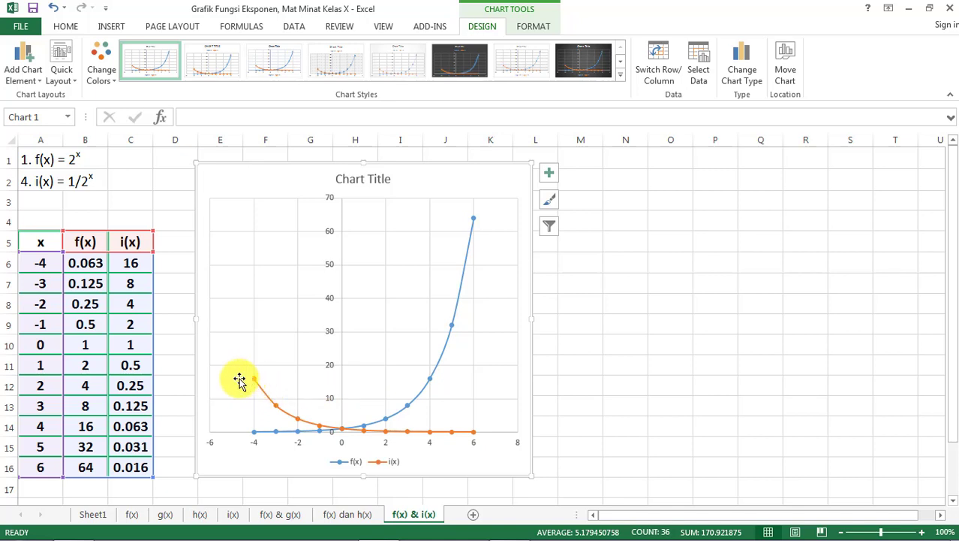
# - Shorten the chart's f(x) series to x values A6:A14 and y values B6:B14
pyautogui.click(447, 350)
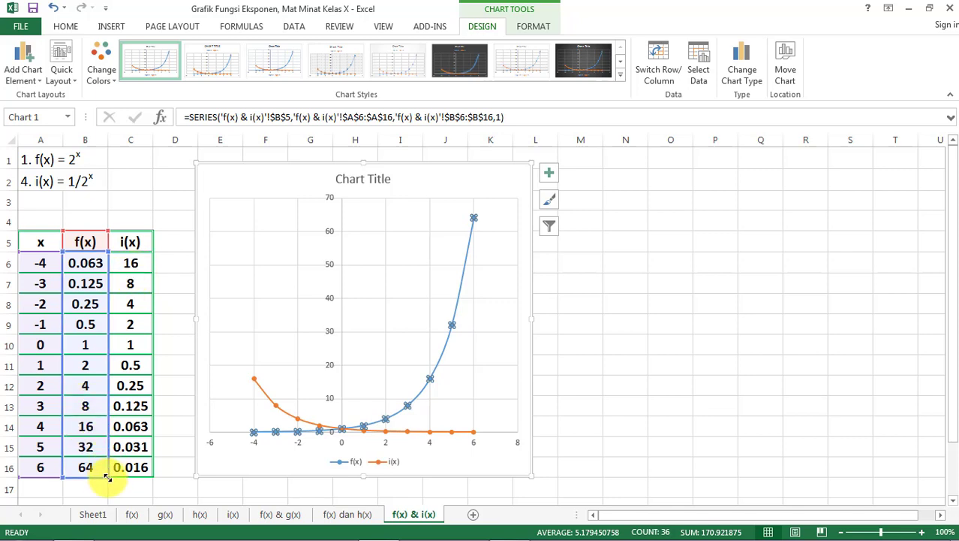
pyautogui.moveTo(108, 477); pyautogui.dragTo(107, 436)
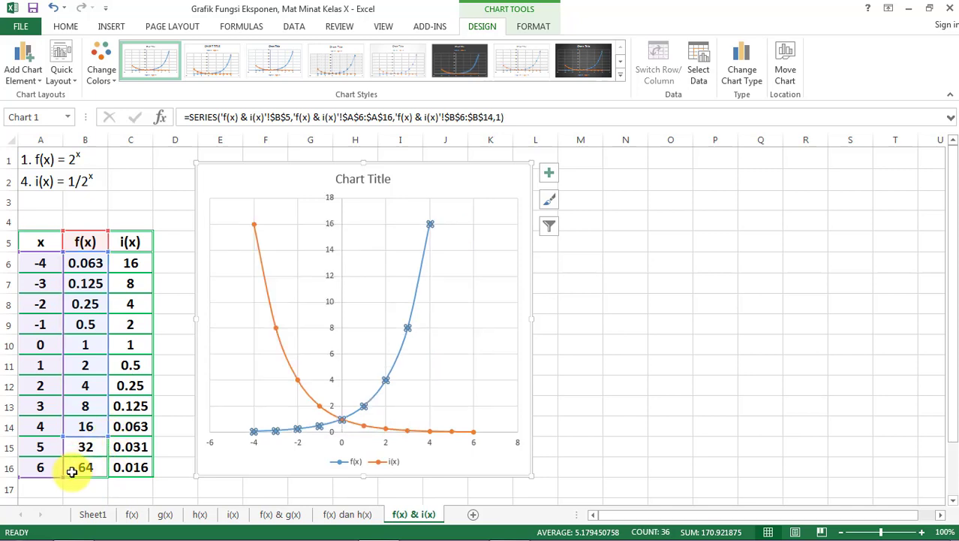
pyautogui.moveTo(60, 475); pyautogui.dragTo(64, 436)
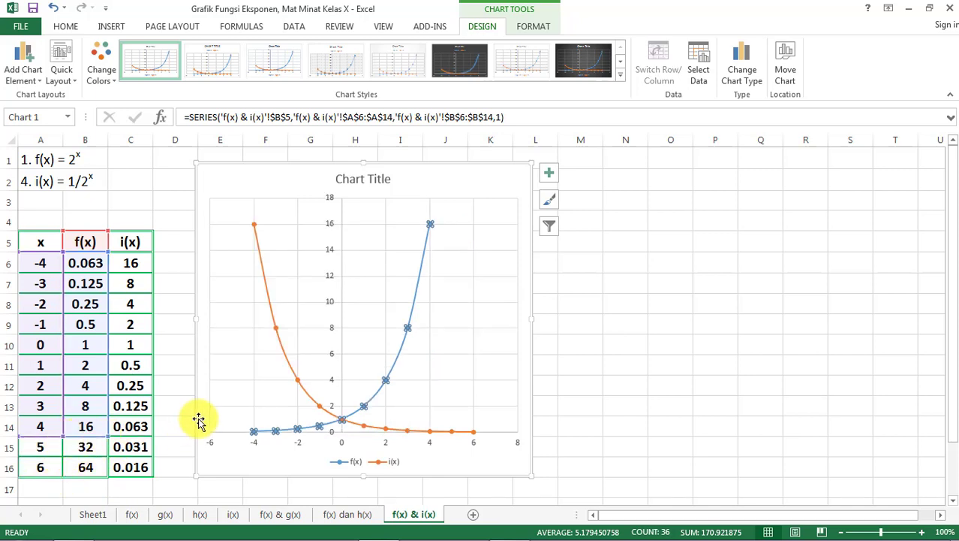
pyautogui.click(628, 318)
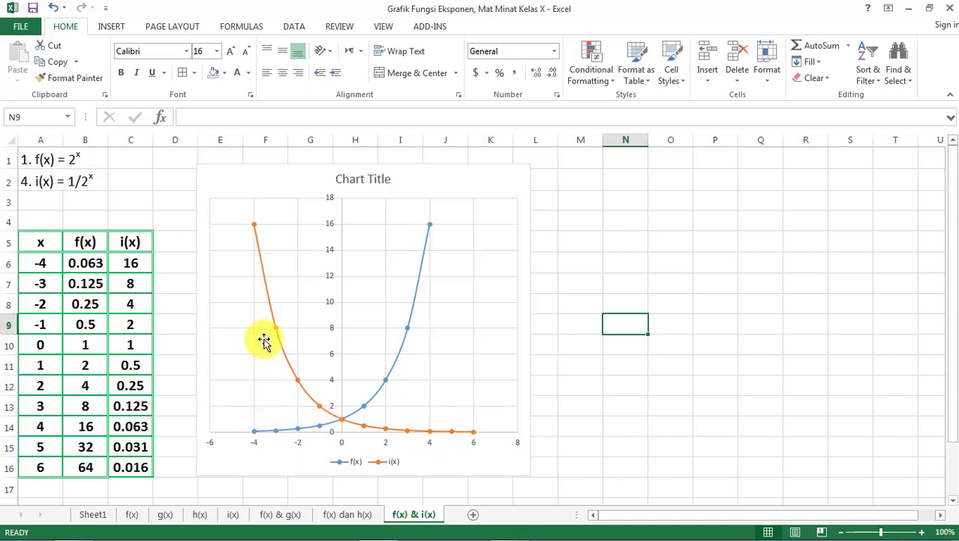
# - Shorten the chart's i(x) series to x values A6:A14 and y values C6:C14
pyautogui.click(430, 433)
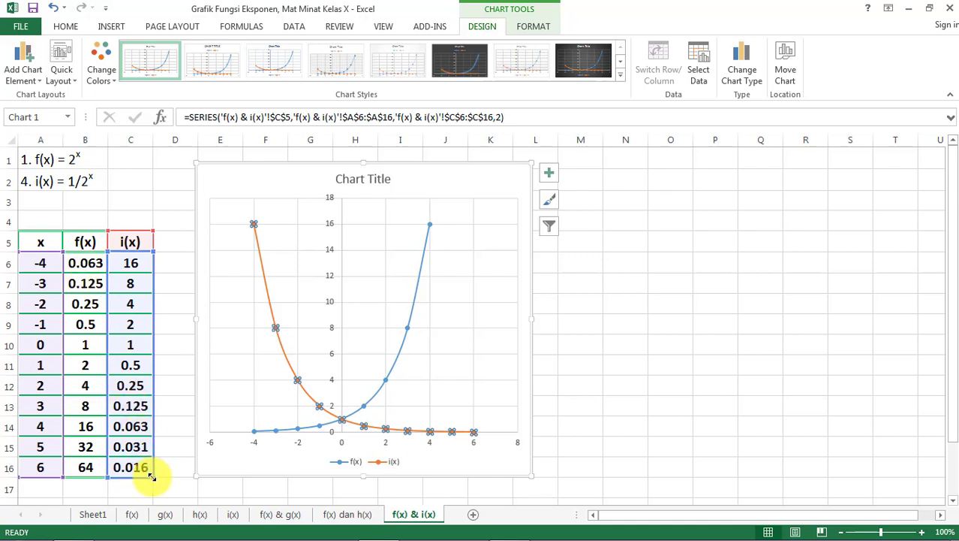
pyautogui.moveTo(150, 476); pyautogui.dragTo(152, 436)
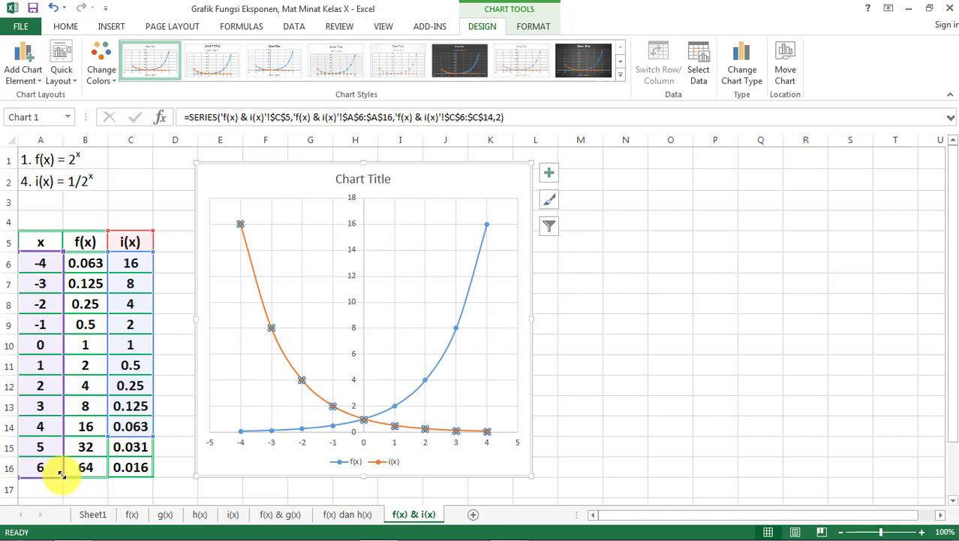
pyautogui.moveTo(61, 476); pyautogui.dragTo(65, 436)
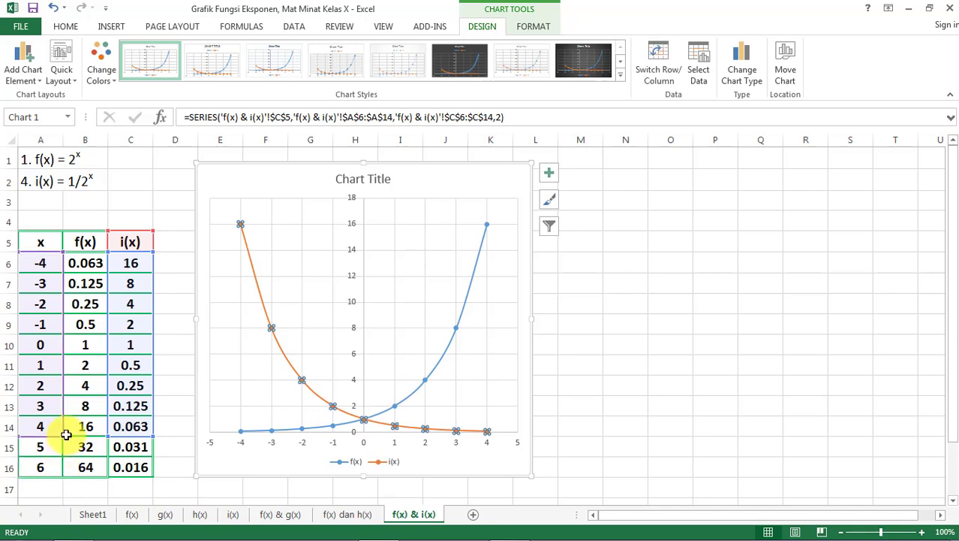
pyautogui.click(171, 371)
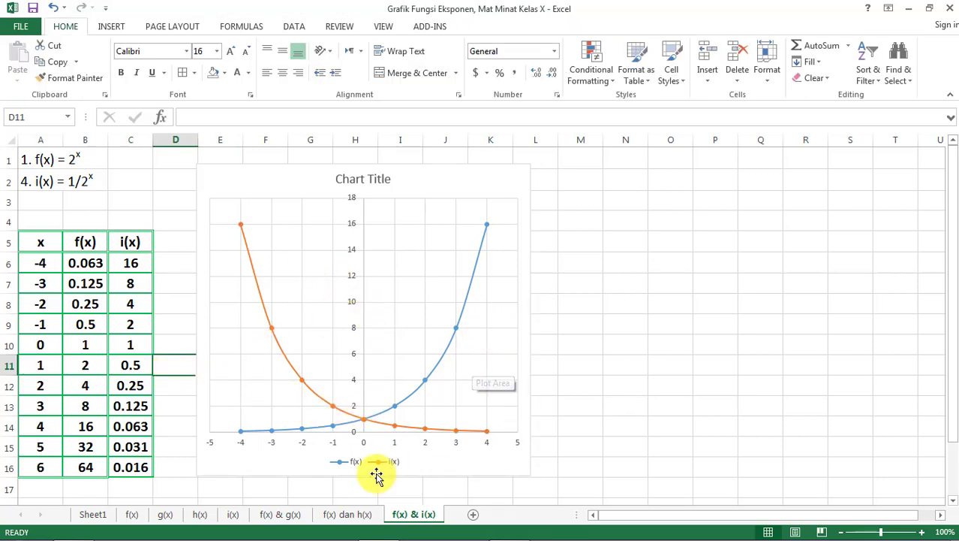
# - Copy the merged conclusion text in M4 of the f(x) dan h(x) sheet to M4 of the f(x) & i(x) sheet
pyautogui.click(341, 517)
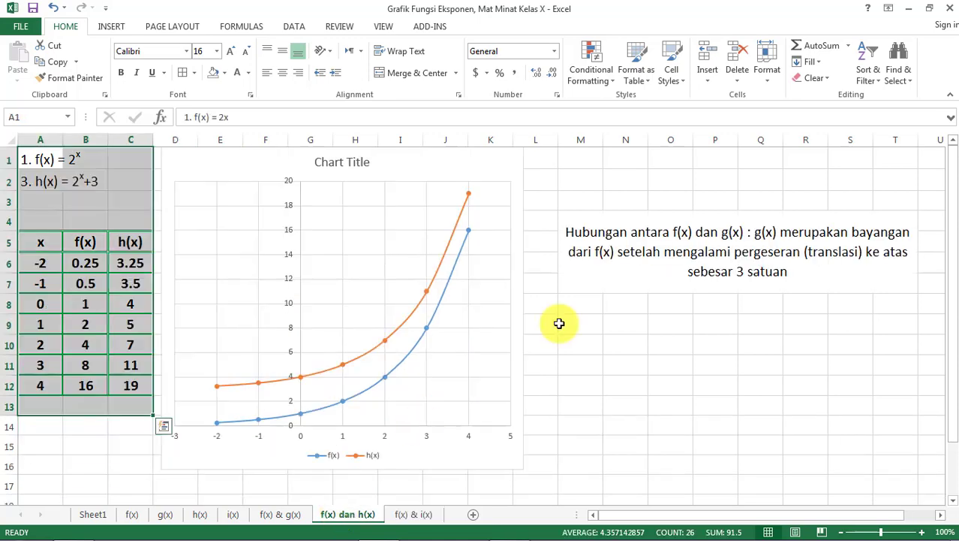
pyautogui.click(653, 256)
pyautogui.hotkey('ctrl', 'c')
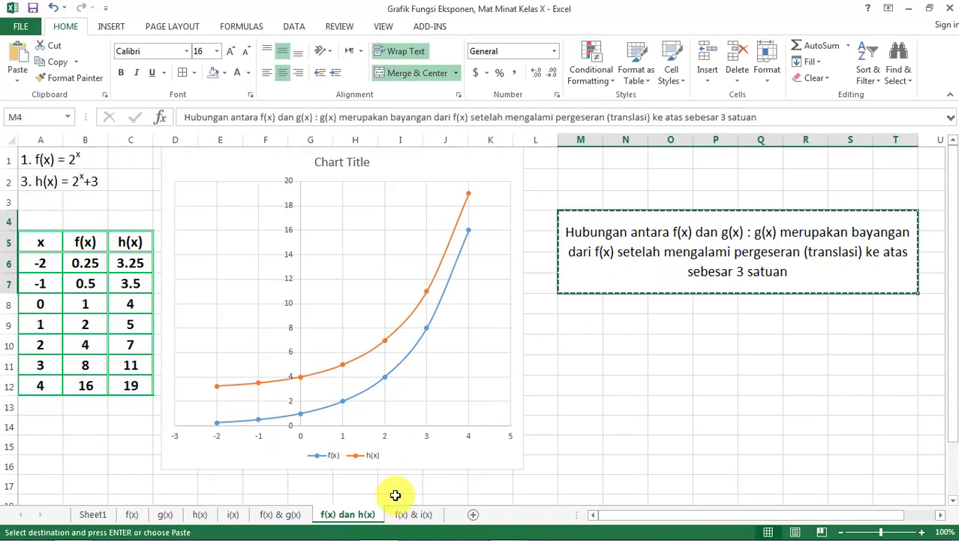
pyautogui.click(411, 516)
pyautogui.hotkey('ctrl', 'v')
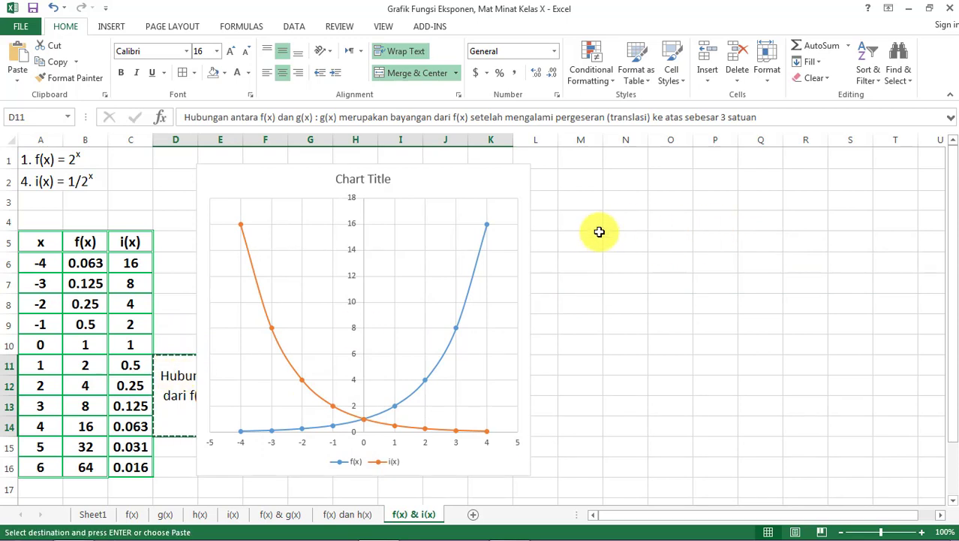
pyautogui.click(574, 221)
pyautogui.hotkey('ctrl', 'v')
pyautogui.click(626, 338)
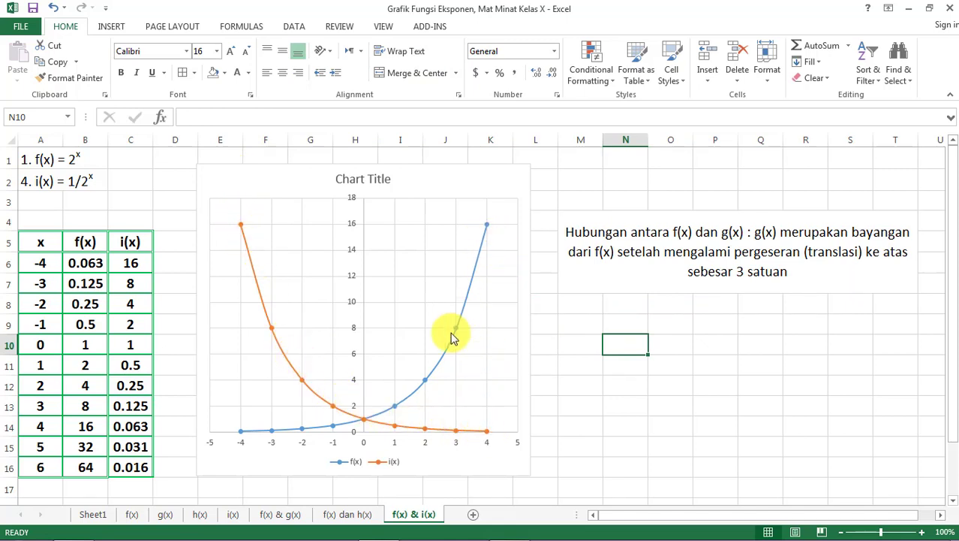
pyautogui.click(578, 389)
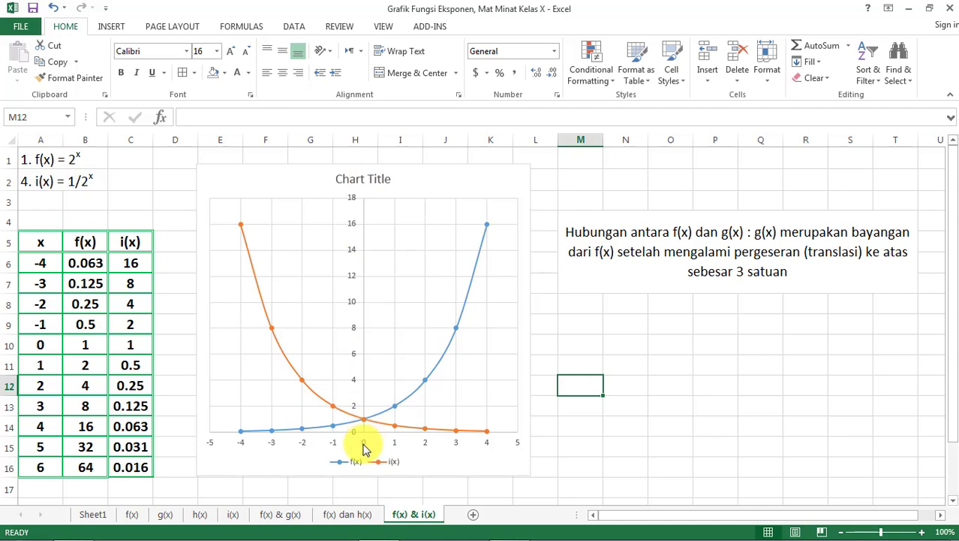
# - Reword the merged M4 conclusion so the text after "mengalami" reads "pencerminan (refleksi) pada sumbu y (x=0)"
pyautogui.click(619, 253)
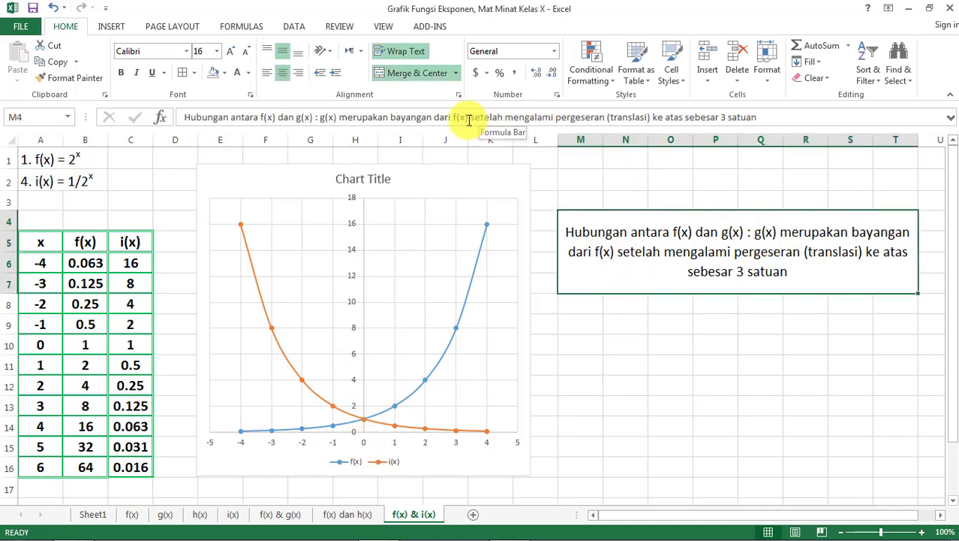
pyautogui.click(556, 118)
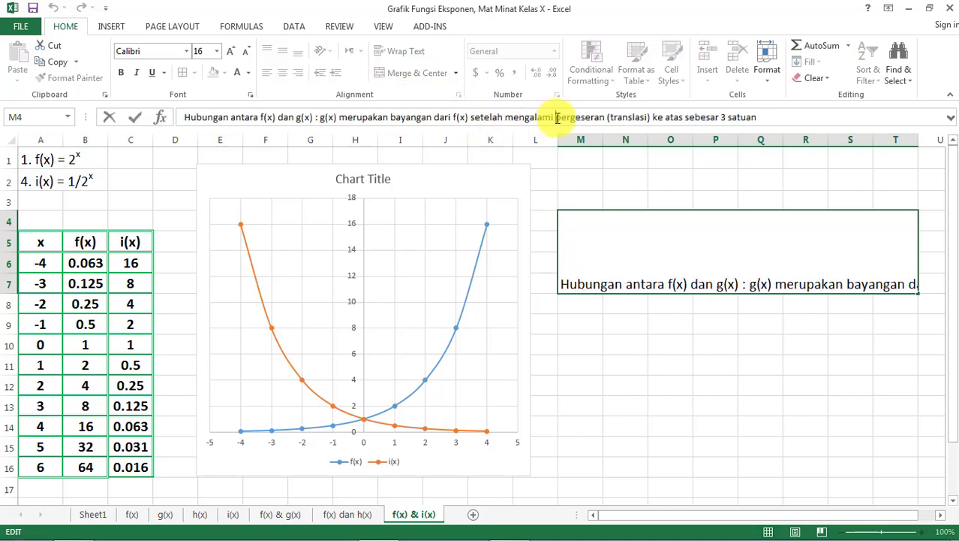
pyautogui.doubleClick(557, 118)
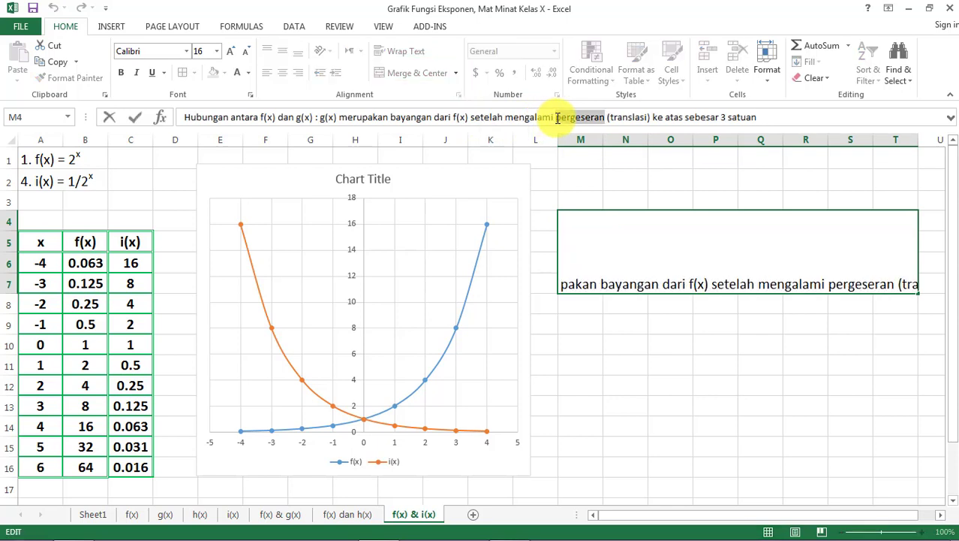
pyautogui.write('pencermi')
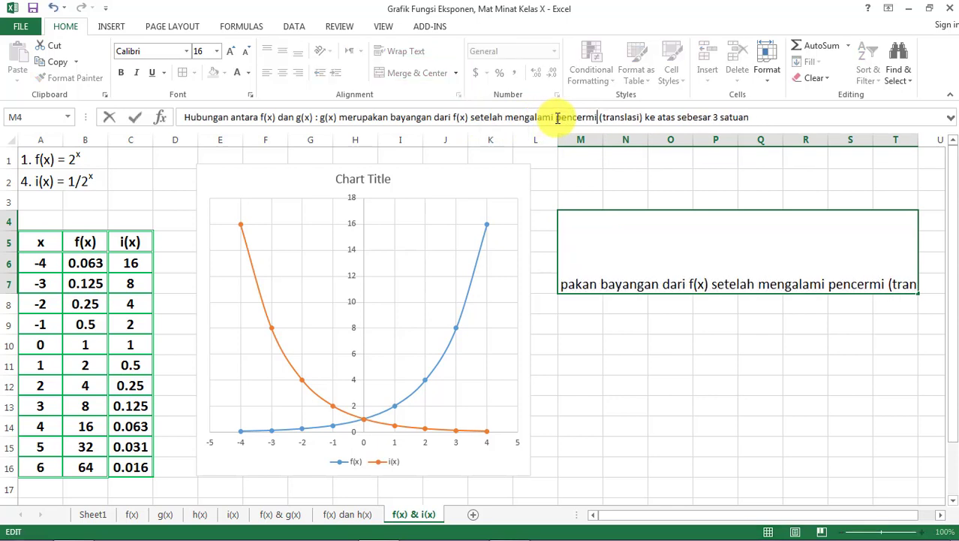
pyautogui.write('nan')
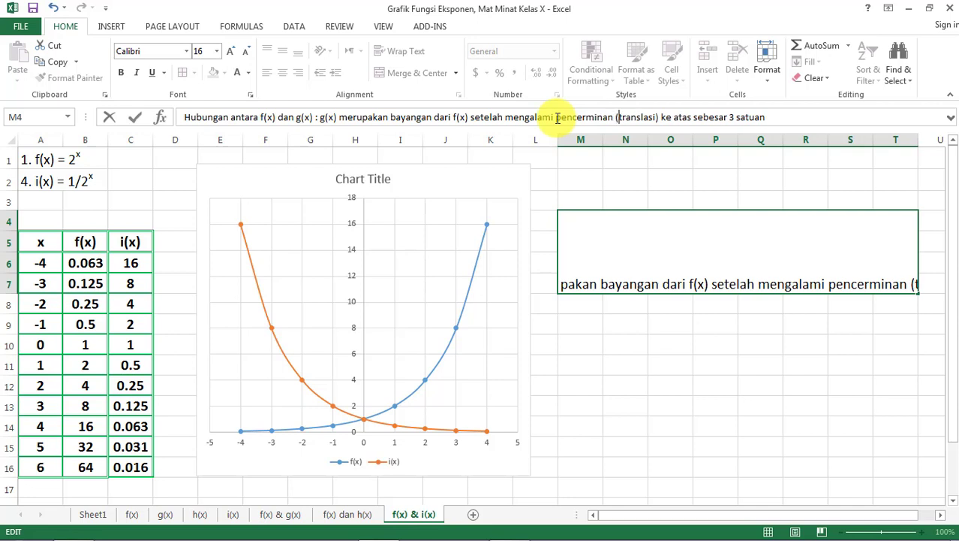
pyautogui.hotkey('ctrl', 'shift', 'Right')
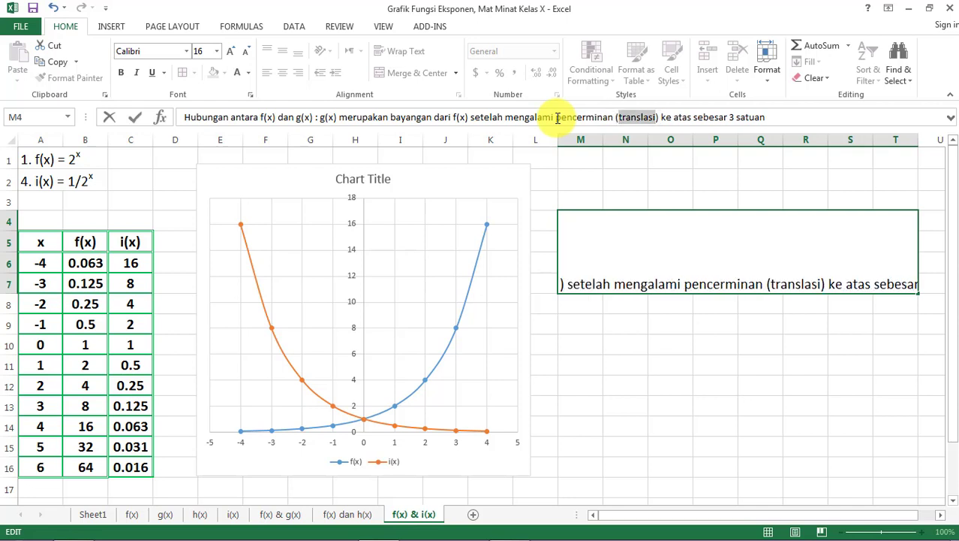
pyautogui.write('refleksi')
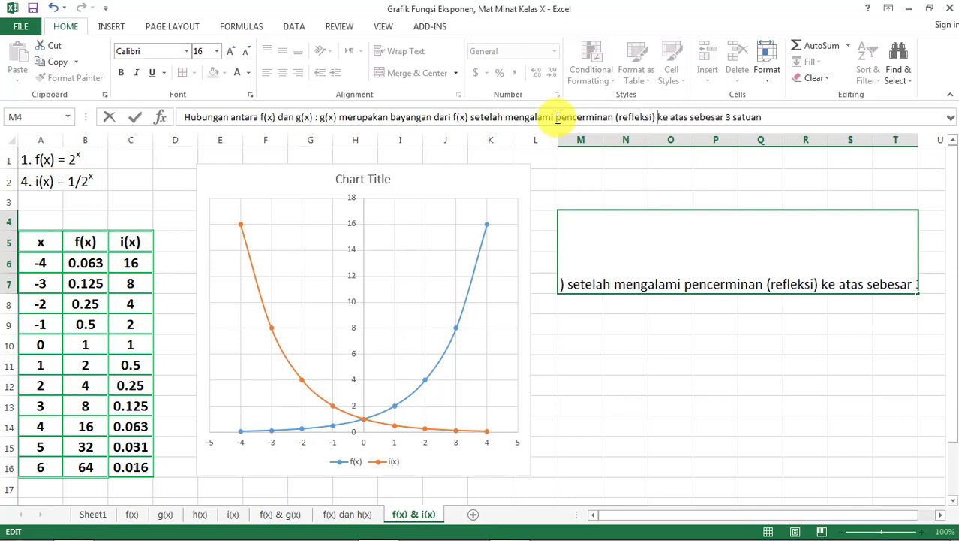
pyautogui.hotkey('shift', 'End')
pyautogui.write('pada')
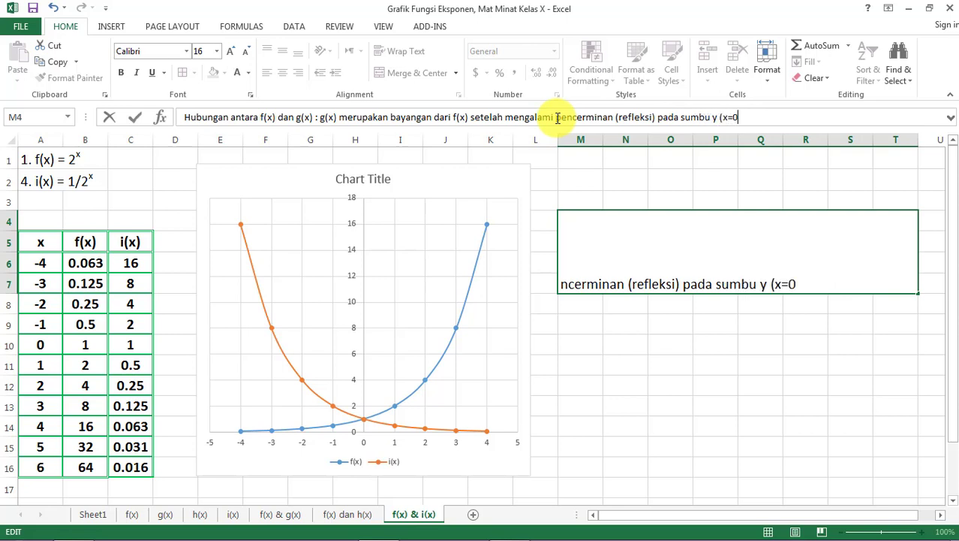
pyautogui.press('Return')
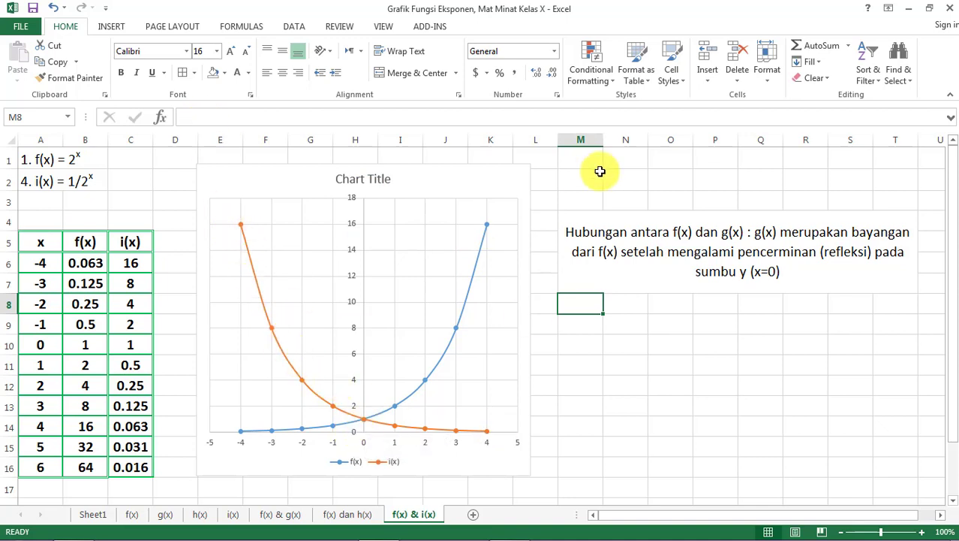
# - Draw a vertical straight line about 3.65" long along the table's outer edge beside the i(x) column, from row 5 to row 16
pyautogui.click(659, 254)
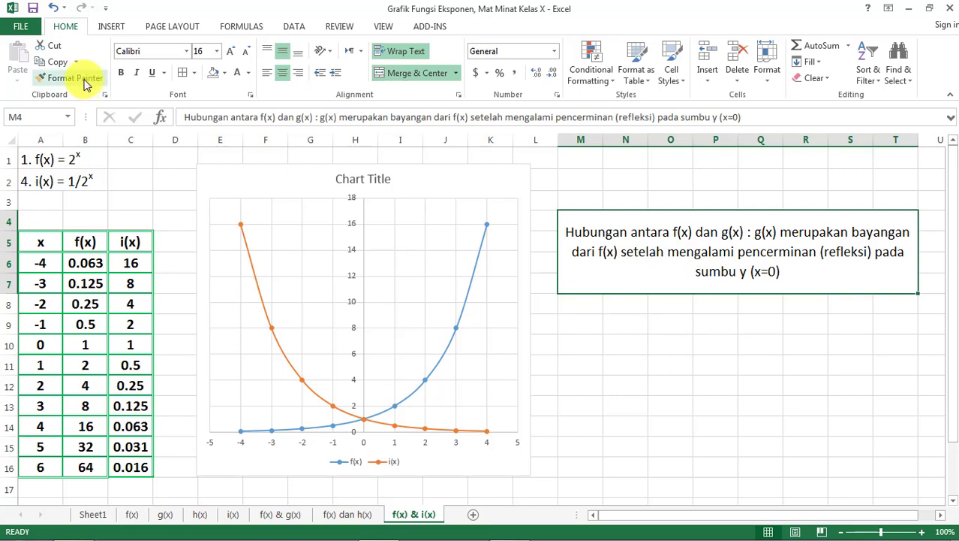
pyautogui.click(114, 28)
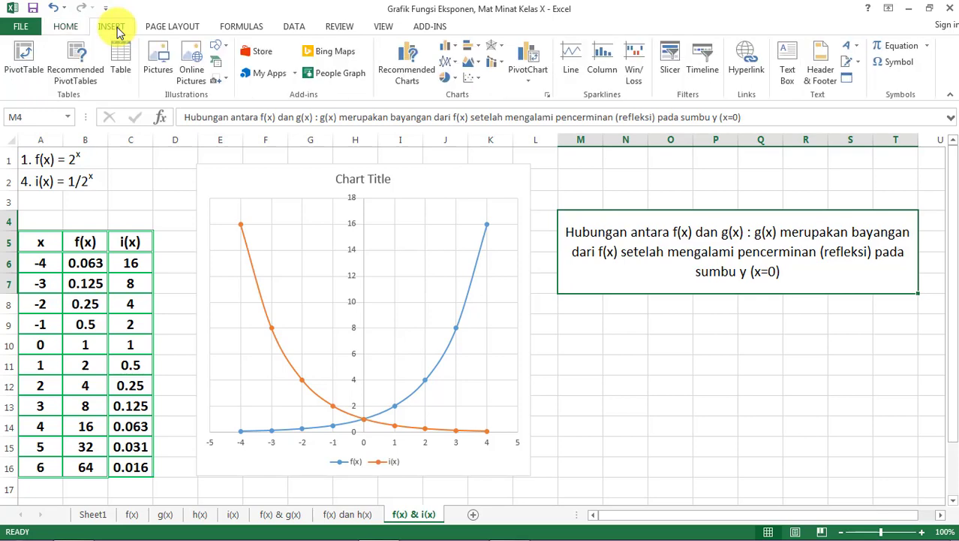
pyautogui.click(225, 53)
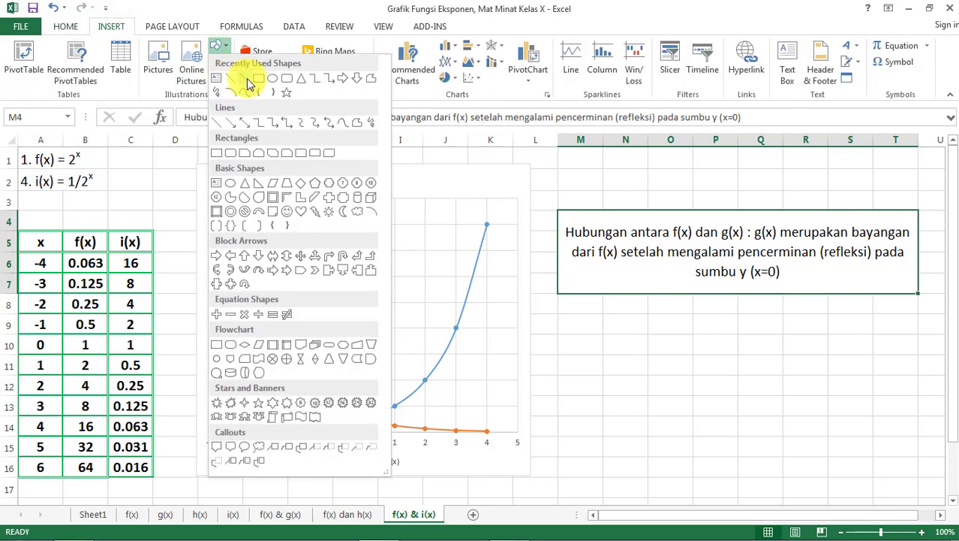
pyautogui.click(229, 88)
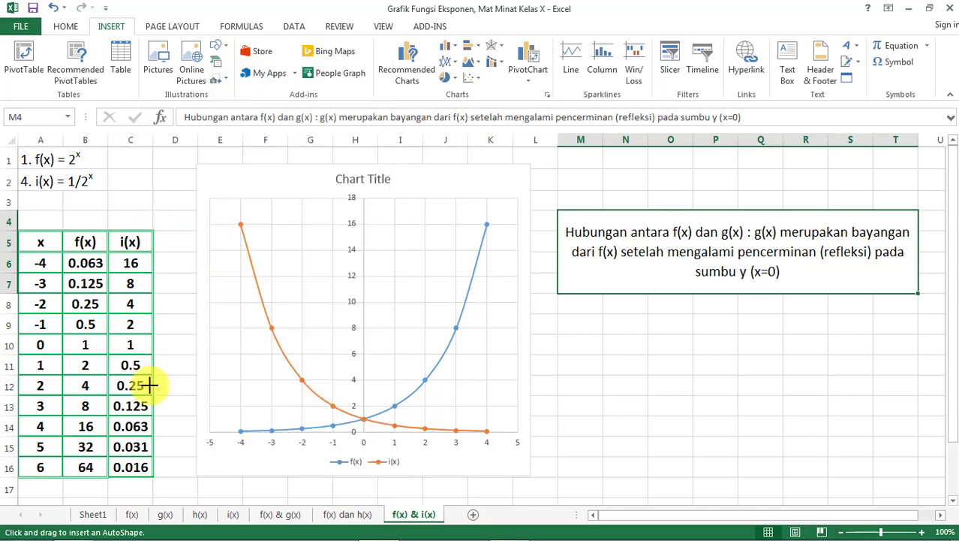
pyautogui.scroll(-1, 153, 492)
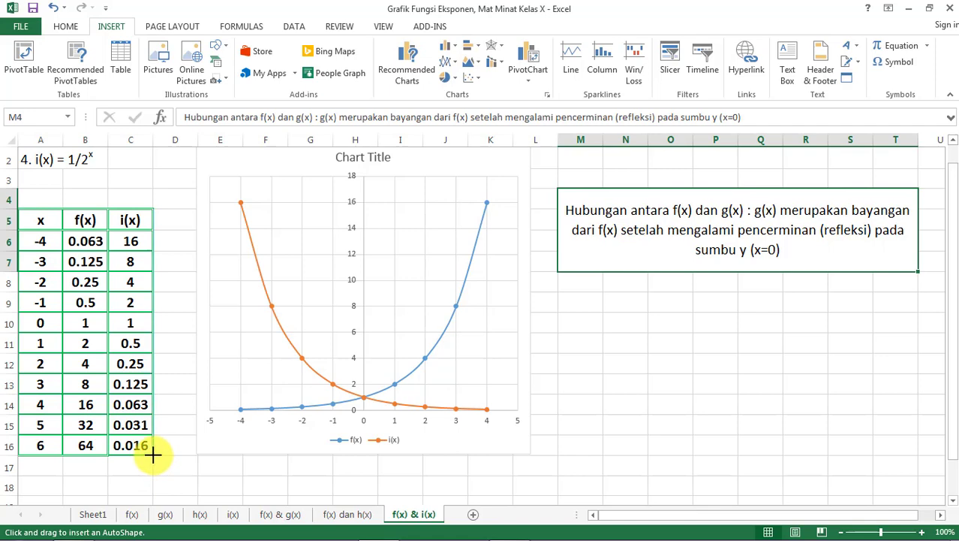
pyautogui.moveTo(153, 453); pyautogui.dragTo(153, 454)
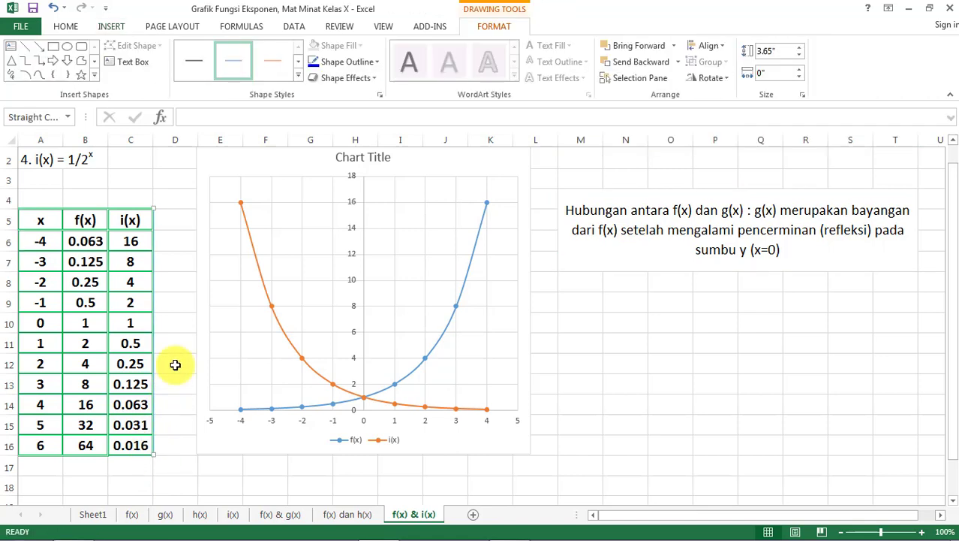
# - Format the vertical line with a 4½ pt weight and a red outline
pyautogui.click(334, 61)
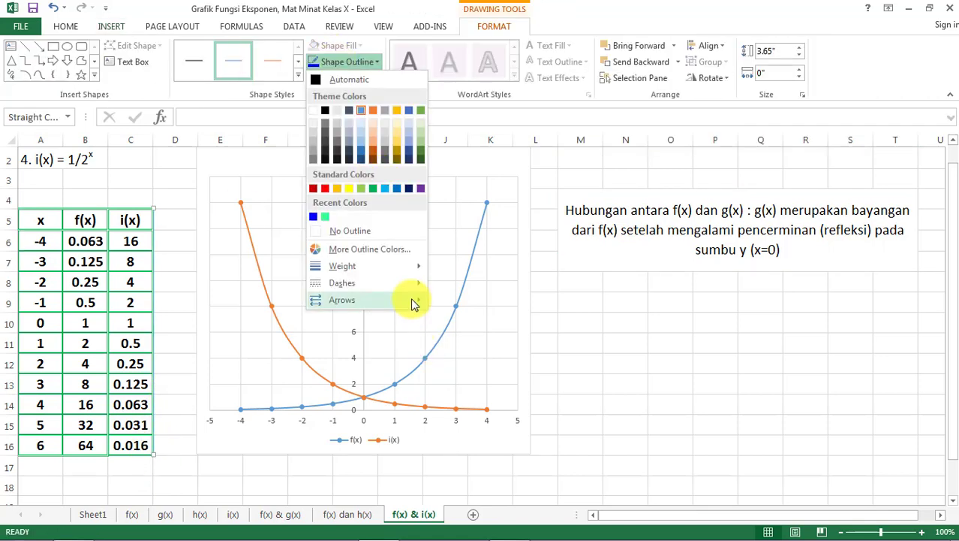
pyautogui.moveTo(417, 270)
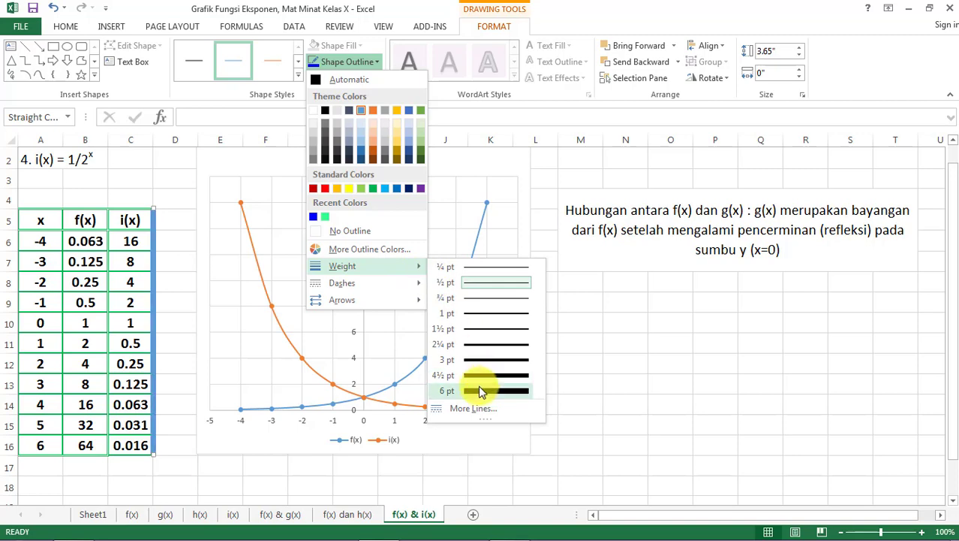
pyautogui.click(481, 375)
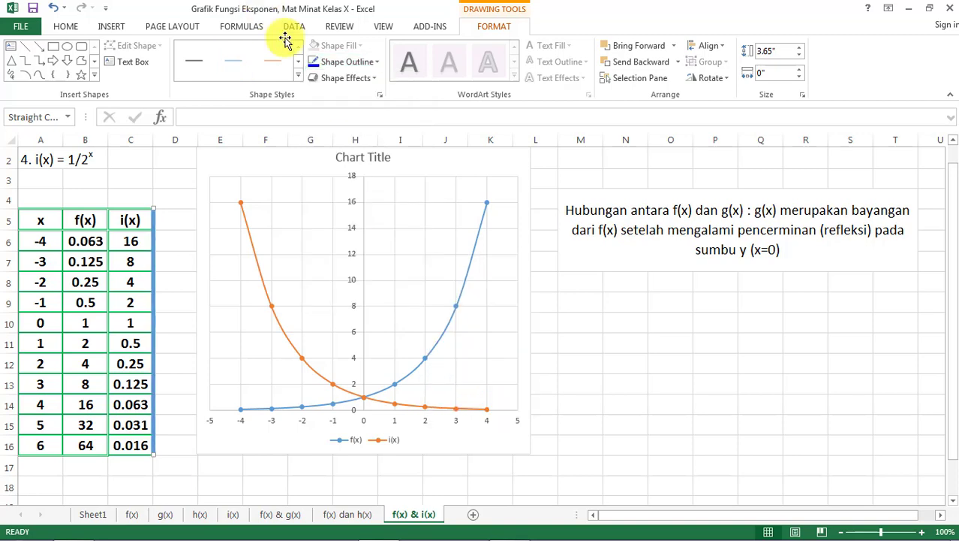
pyautogui.click(344, 64)
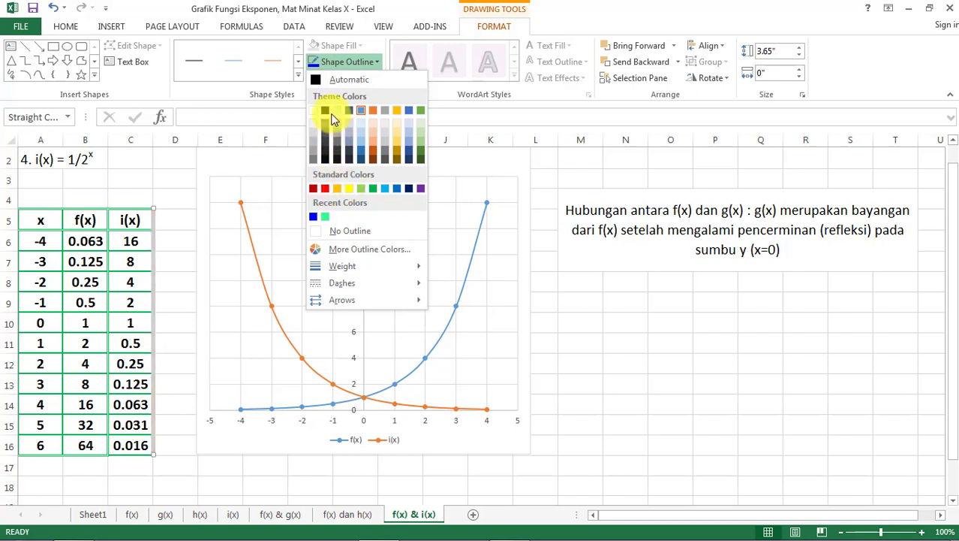
pyautogui.click(326, 191)
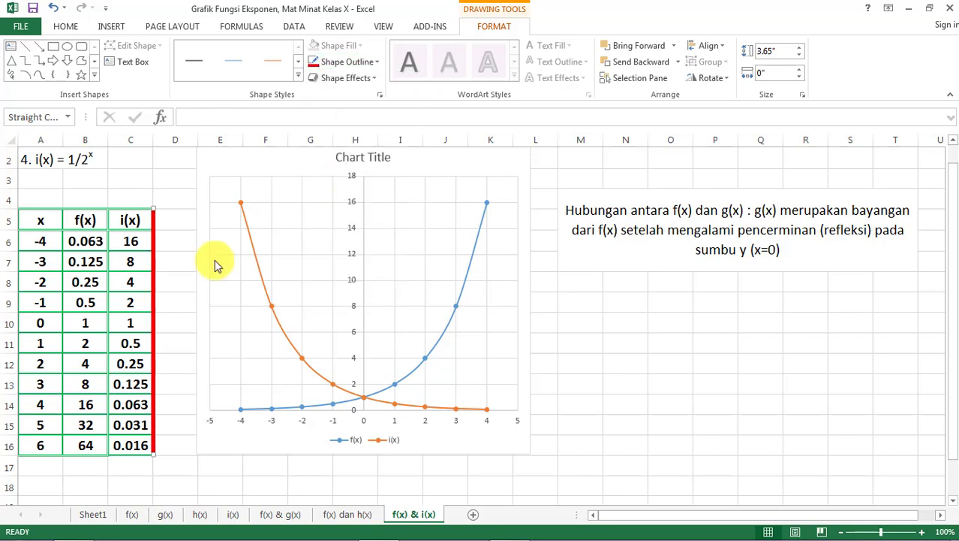
# - Move the red line onto the chart's y-axis at x = 0, and from there to x = 3, x = -4 and x = -2
pyautogui.moveTo(156, 308); pyautogui.dragTo(163, 307)
pyautogui.moveTo(390, 280); pyautogui.dragTo(362, 279)
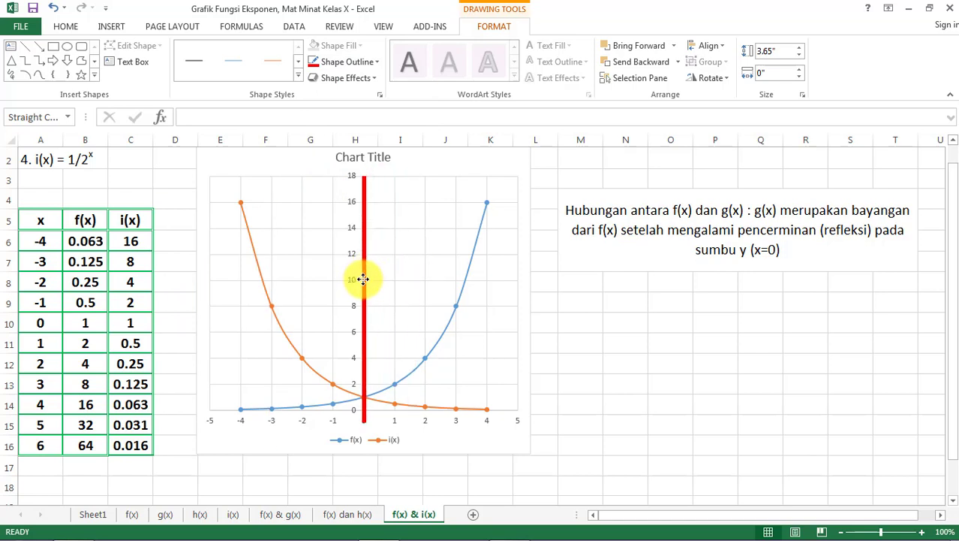
pyautogui.moveTo(363, 279); pyautogui.dragTo(455, 276)
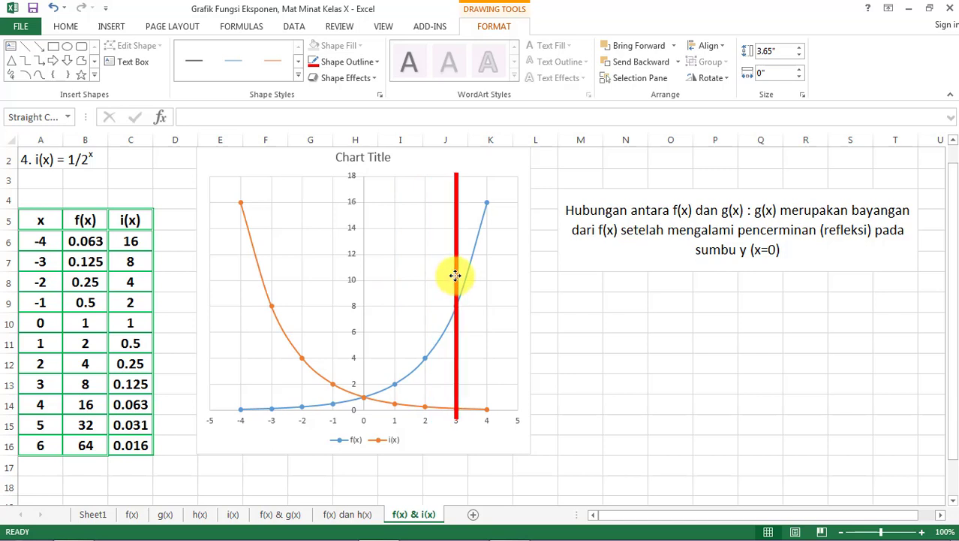
pyautogui.moveTo(455, 275); pyautogui.dragTo(241, 271)
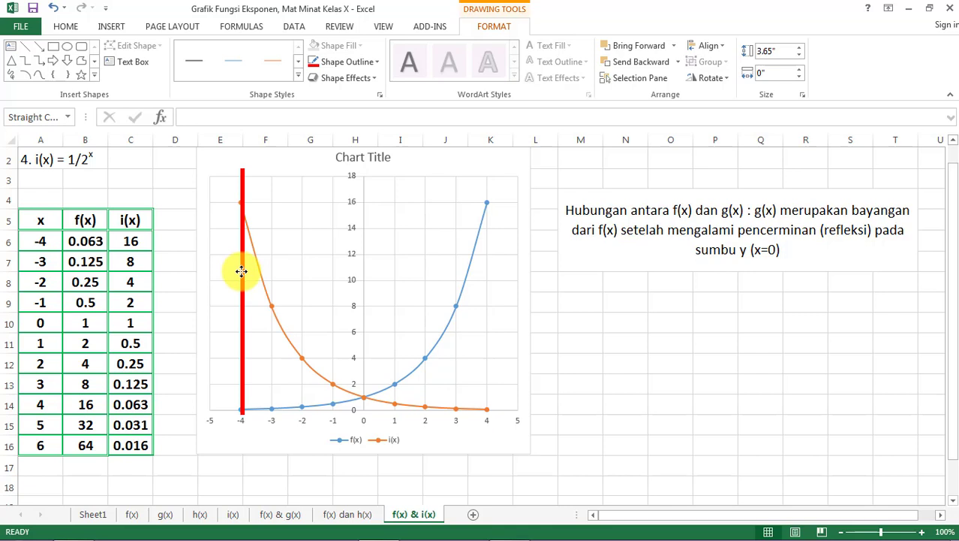
pyautogui.moveTo(241, 271); pyautogui.dragTo(301, 274)
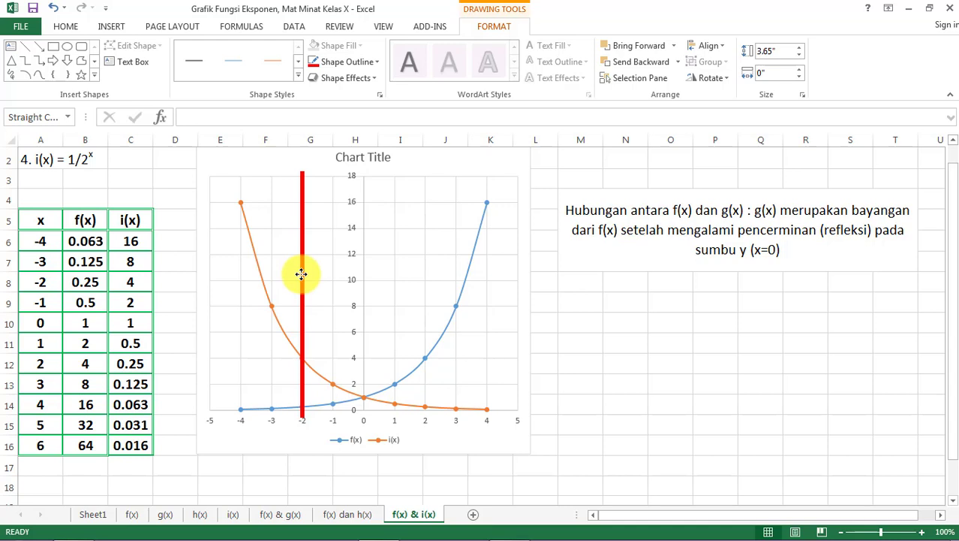
pyautogui.moveTo(301, 274); pyautogui.dragTo(301, 274)
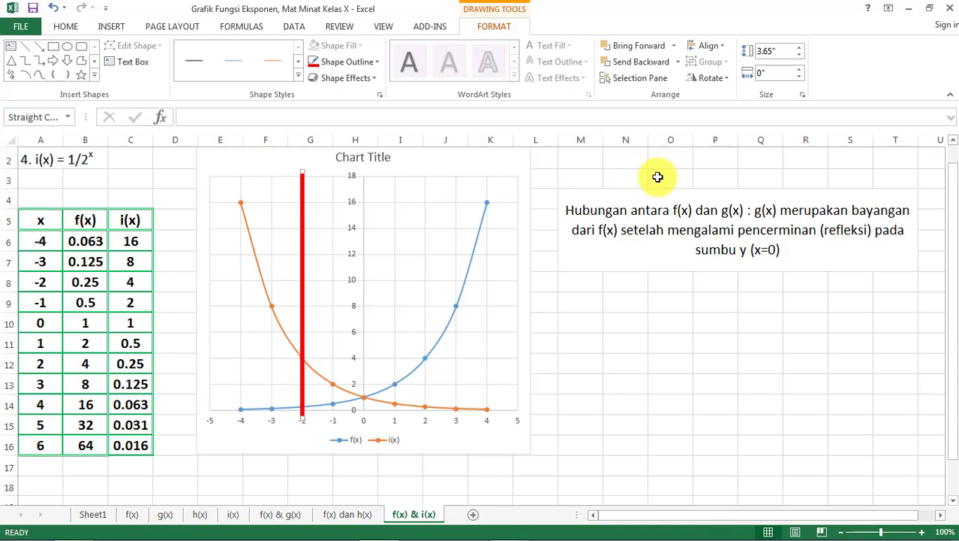
# - Reword the end of the M4 conclusion to "terhadap sumbu y (garis x=0)"
pyautogui.click(677, 227)
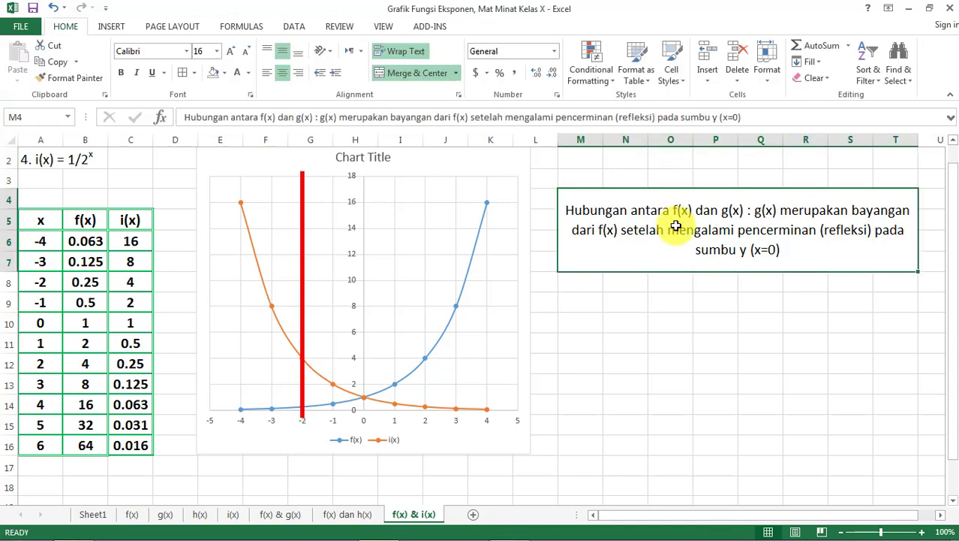
pyautogui.click(661, 118)
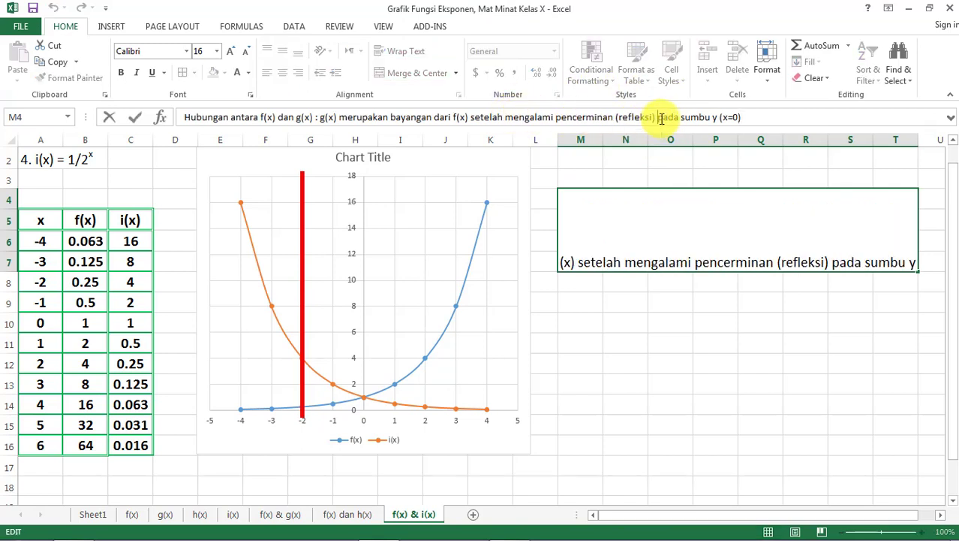
pyautogui.doubleClick(661, 118)
pyautogui.write('terhada')
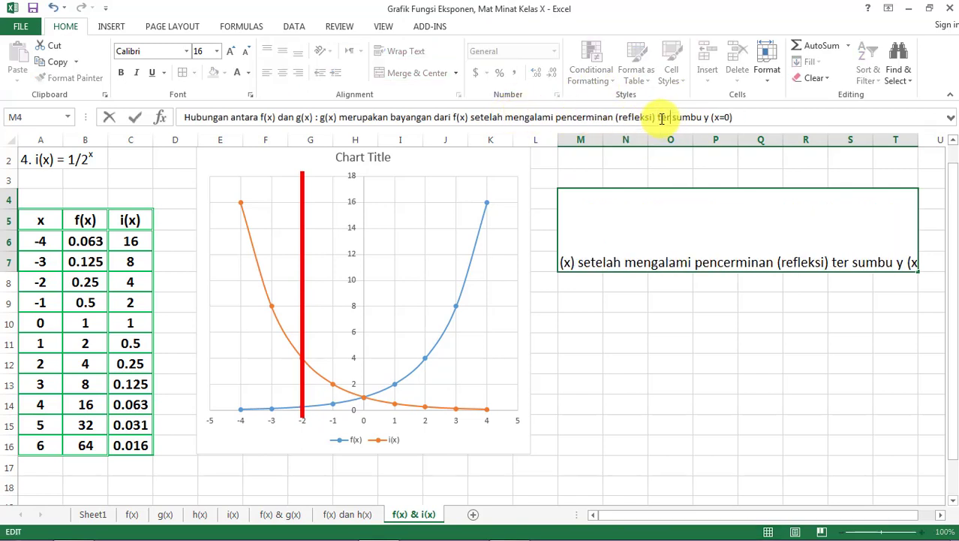
pyautogui.write('p')
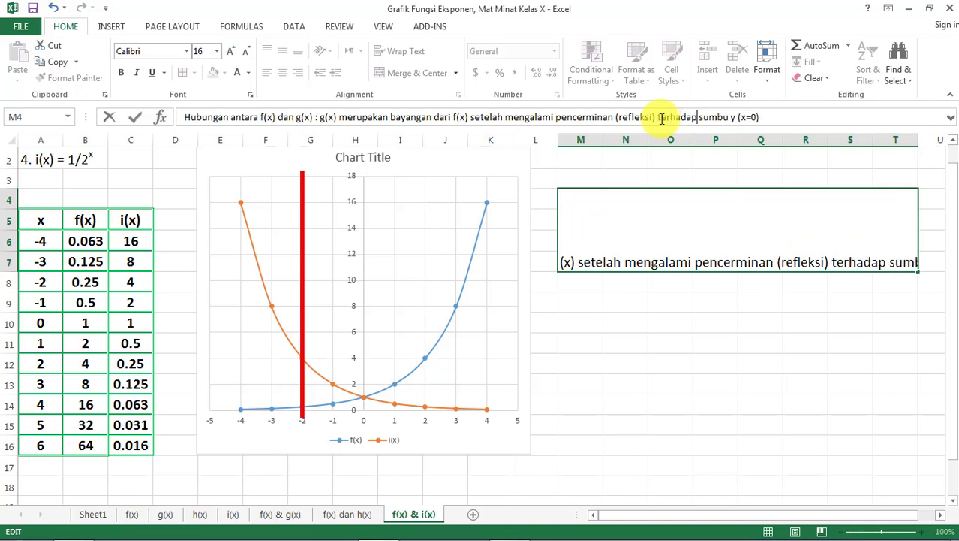
pyautogui.hotkey('ctrl', 'Right')
pyautogui.hotkey('ctrl', 'Right')
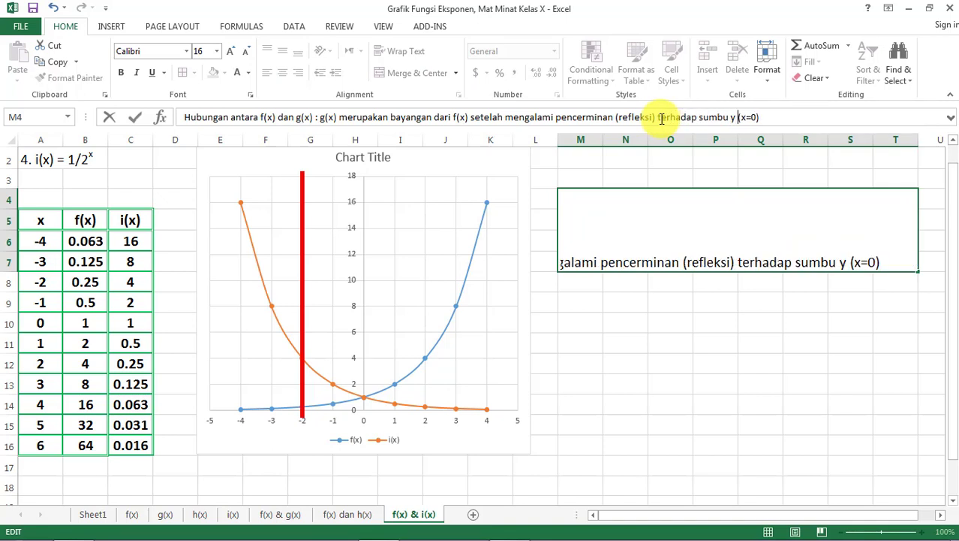
pyautogui.write('garis')
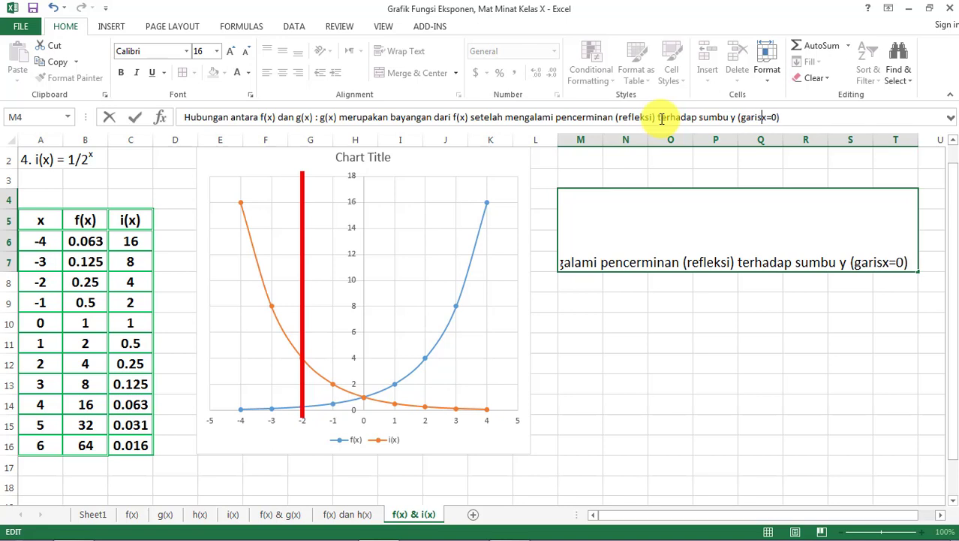
pyautogui.press('Return')
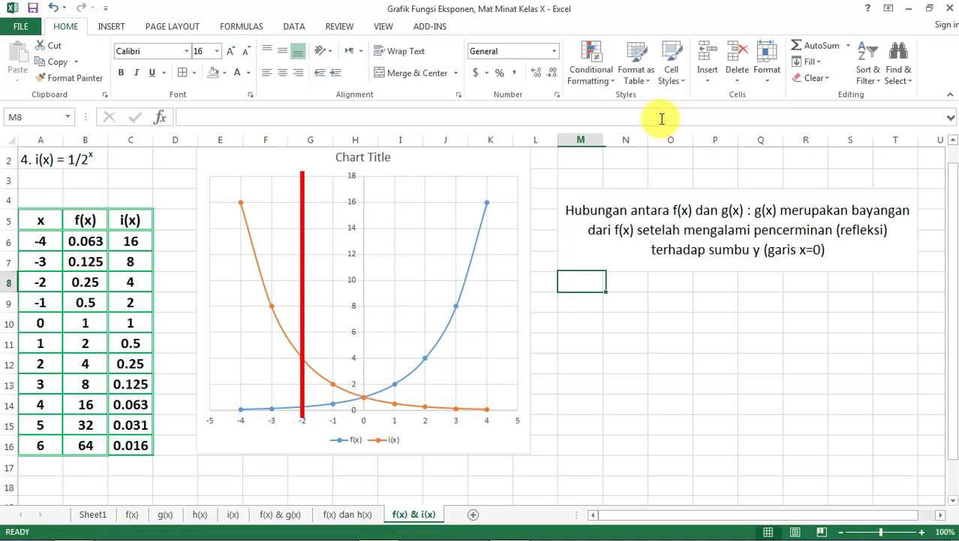
# - Move the red line off the chart and delete it
pyautogui.moveTo(302, 291)
pyautogui.mouseDown()
pyautogui.moveTo(317, 288)
pyautogui.moveTo(307, 290)
pyautogui.mouseUp()
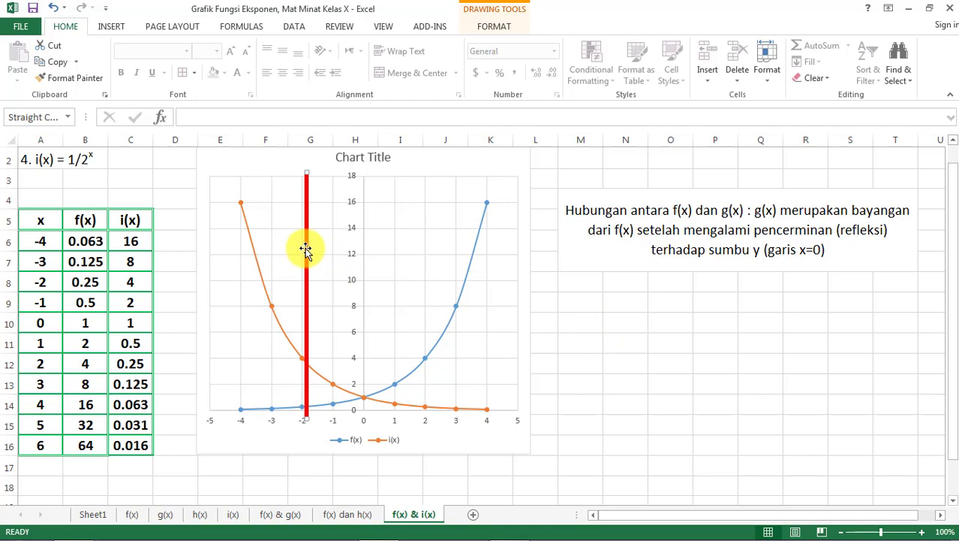
pyautogui.moveTo(306, 247)
pyautogui.mouseDown()
pyautogui.moveTo(369, 259)
pyautogui.moveTo(469, 253)
pyautogui.moveTo(458, 242)
pyautogui.moveTo(458, 251)
pyautogui.moveTo(537, 257)
pyautogui.mouseUp()
pyautogui.click(579, 280)
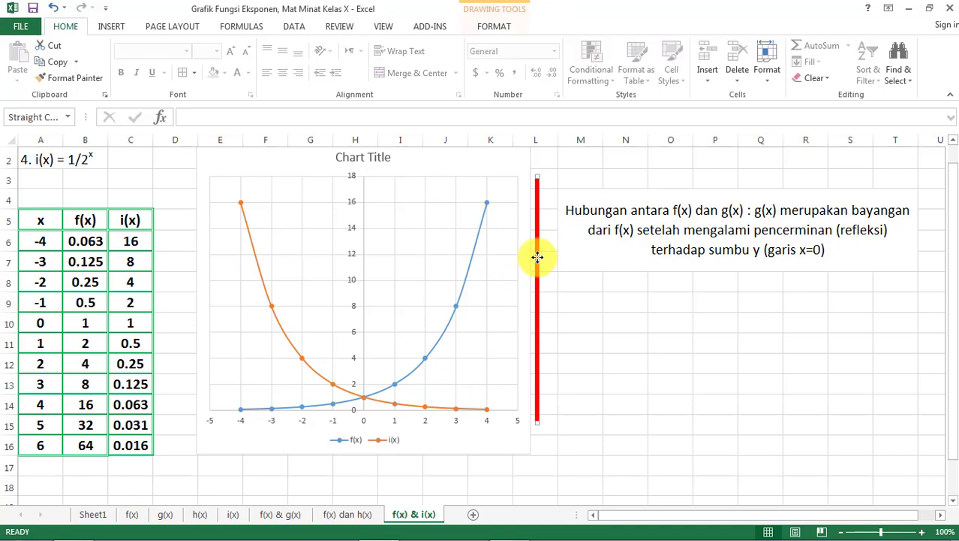
pyautogui.press('Delete')
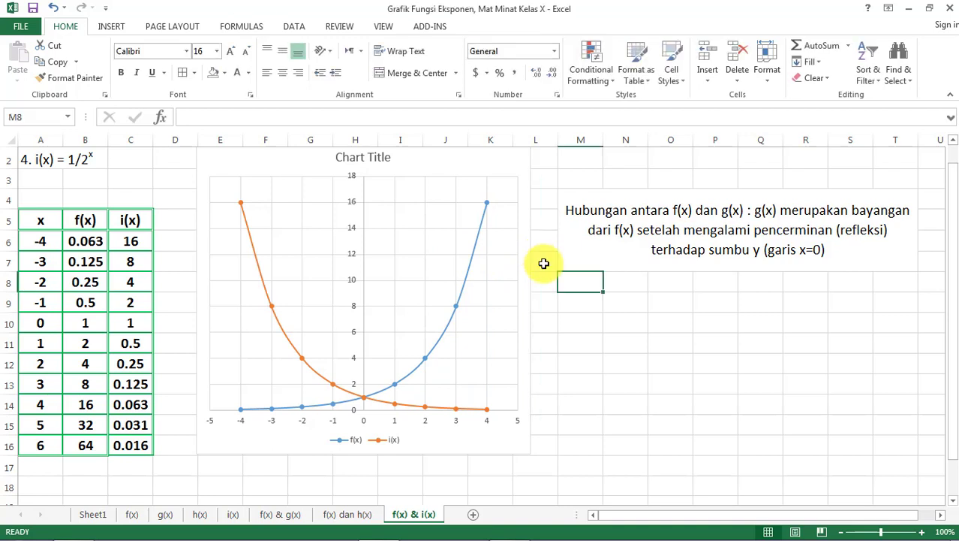
pyautogui.click(581, 331)
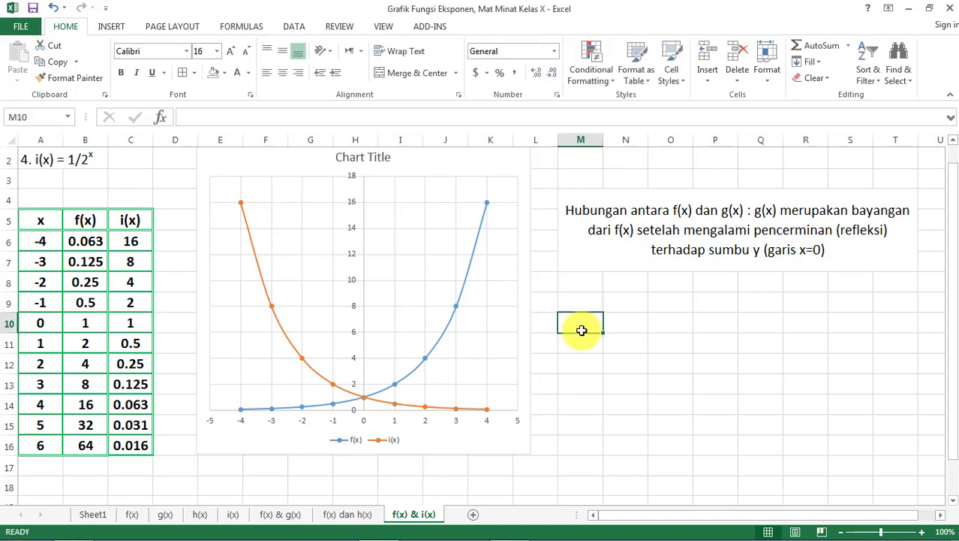